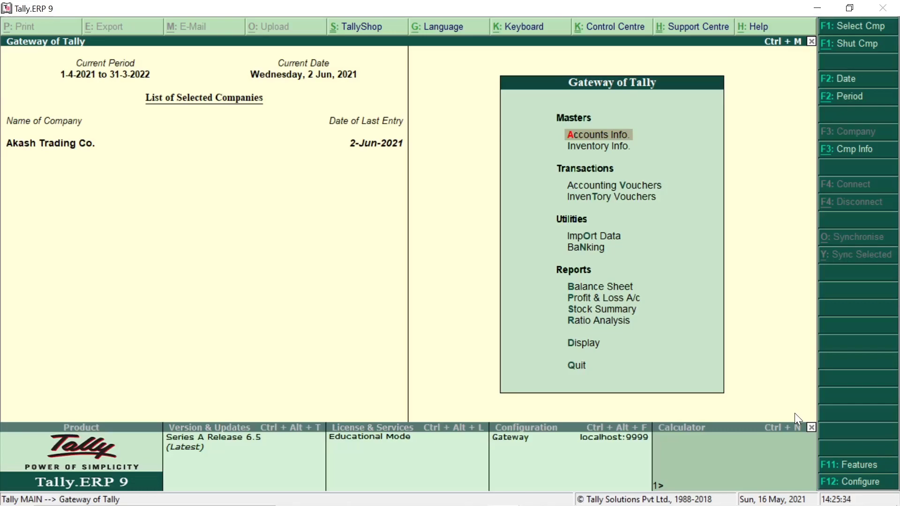
Step: Open the Day Book report from the Display menu for Akash Trading Co
key("Down")
key("Down")
key("Down")
key("Down")
key("Down")
key("Down")
key("Down")
key("Down")
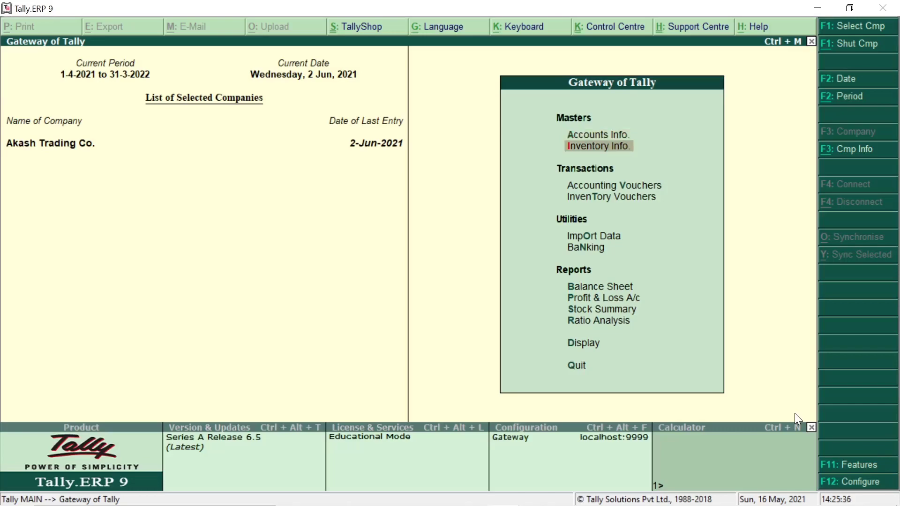
key("Down")
key("Down")
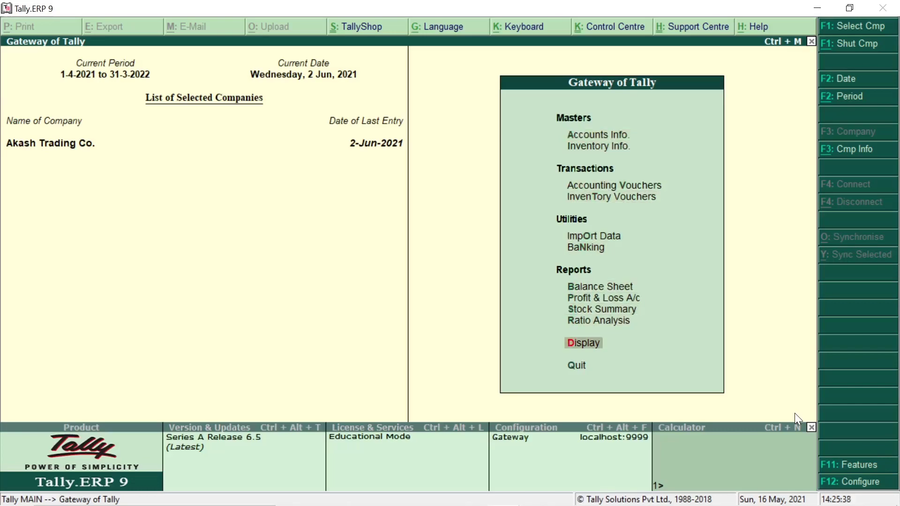
key("Return")
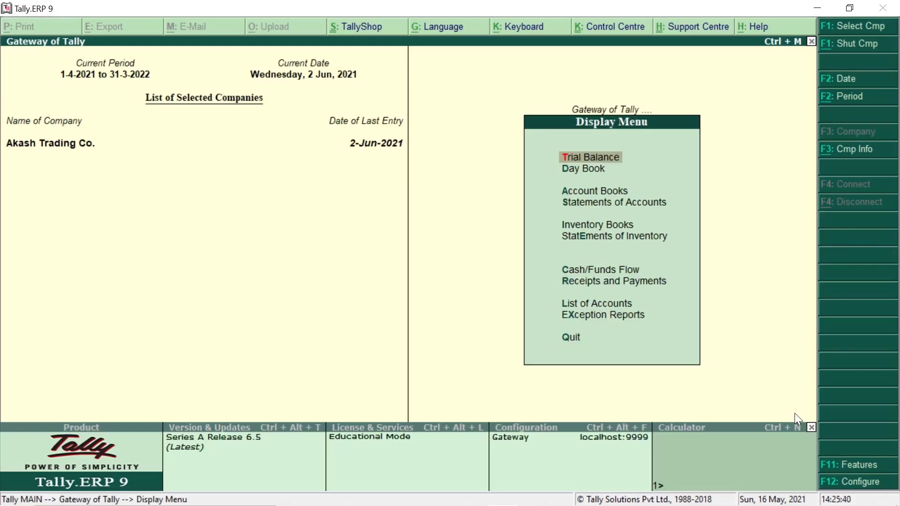
key("Down")
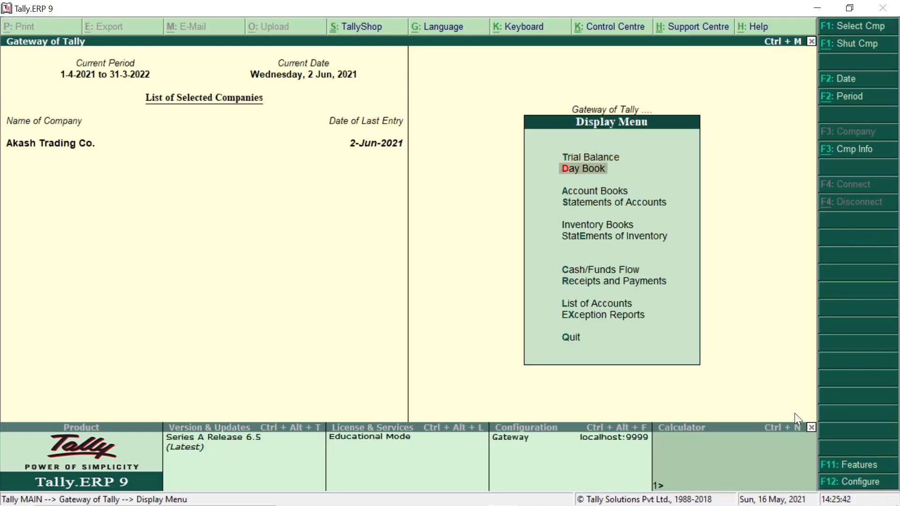
key("Return")
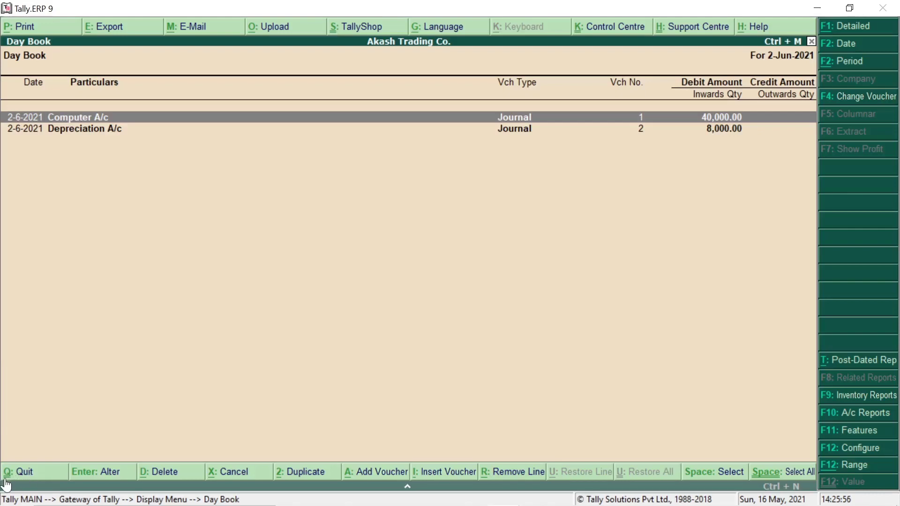
Step: Quit the Day Book and return to the Gateway of Tally
key("ctrl")
key("alt")
key("ctrl+q")
left_click(19, 471)
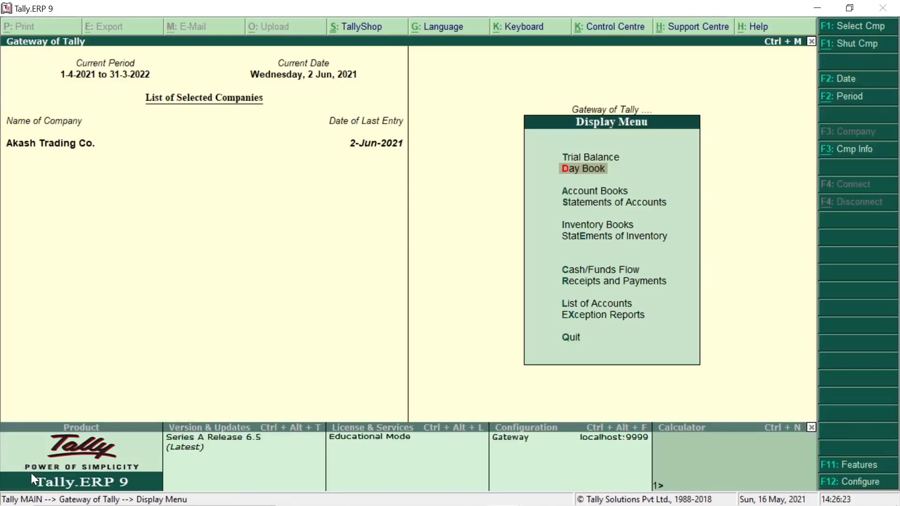
key("Escape")
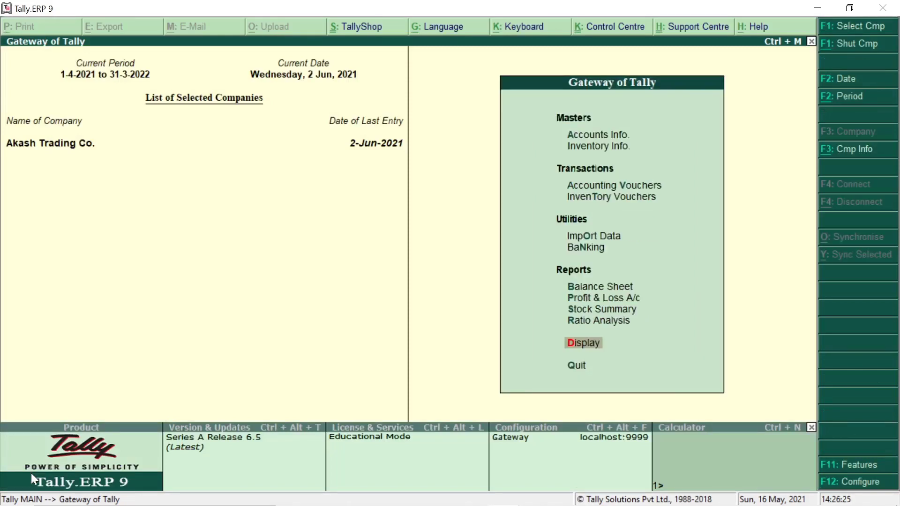
Step: Open the Day Book report again from the Display menu
key("Return")
key("Down")
key("Down")
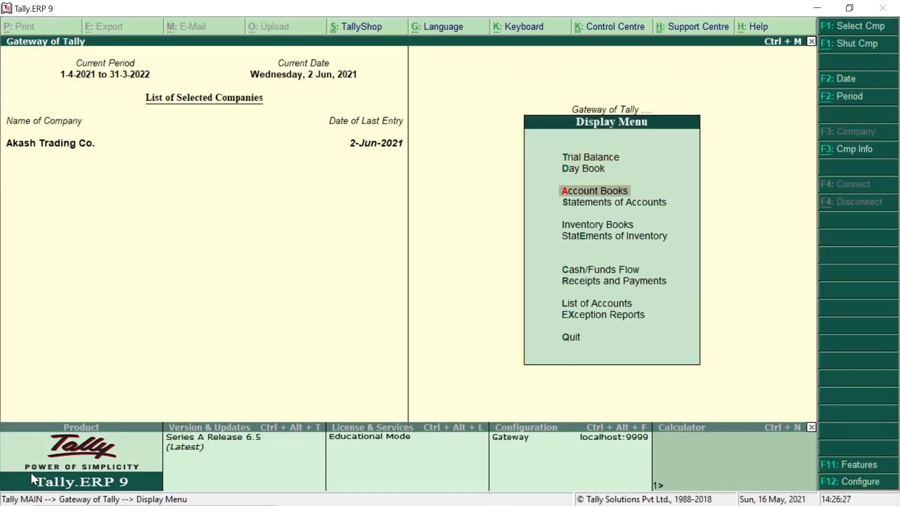
key("Up")
key("Return")
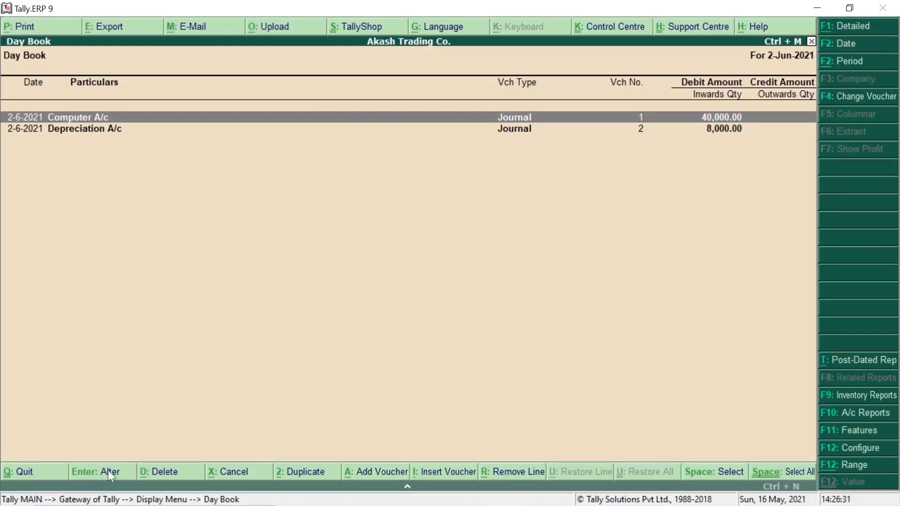
Step: Open the Depreciation A/c journal voucher for alteration, examine its entries, and leave it without saving
key("Return")
key("Down")
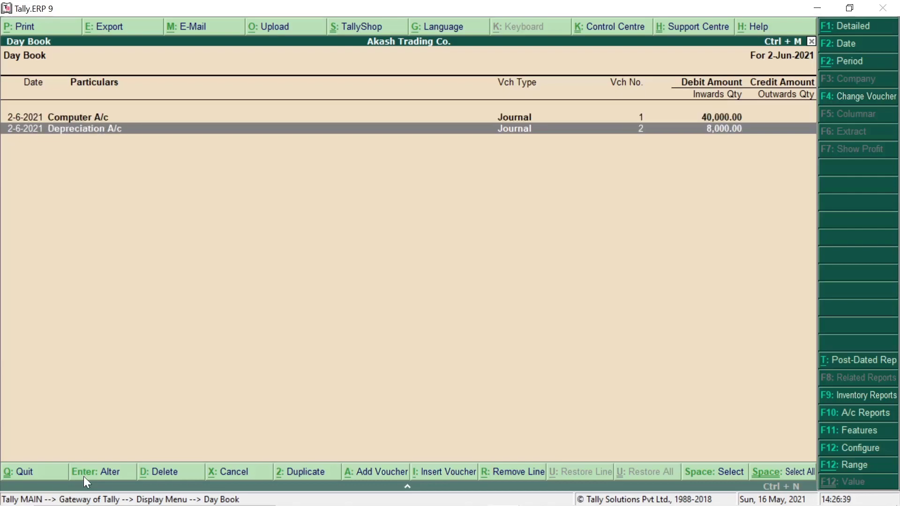
key("Up")
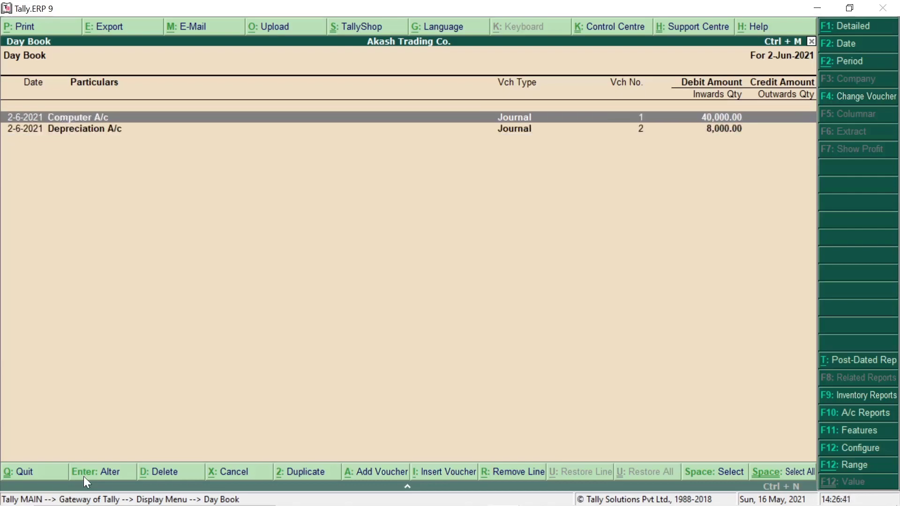
key("Down")
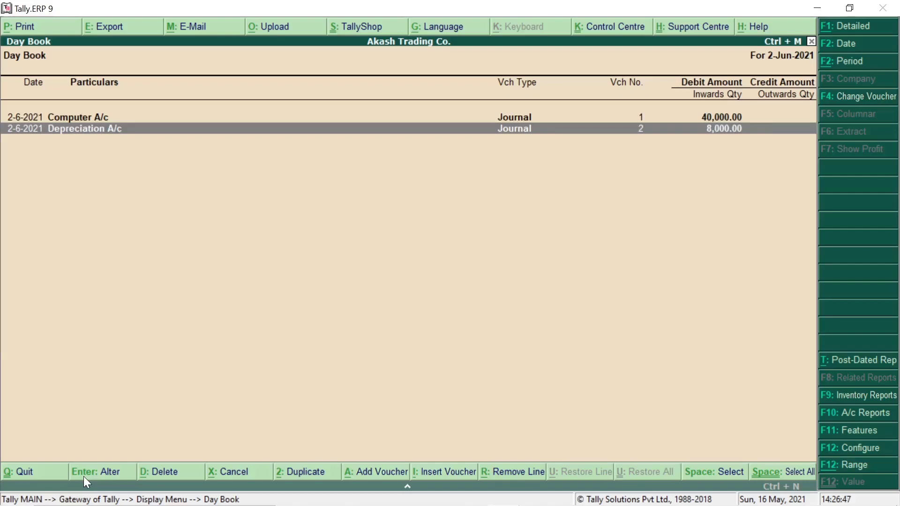
key("Return")
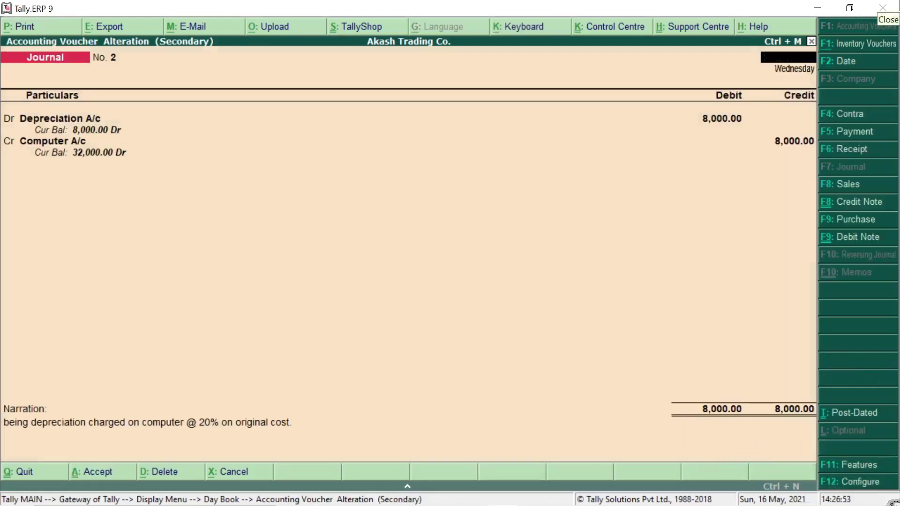
key("Escape")
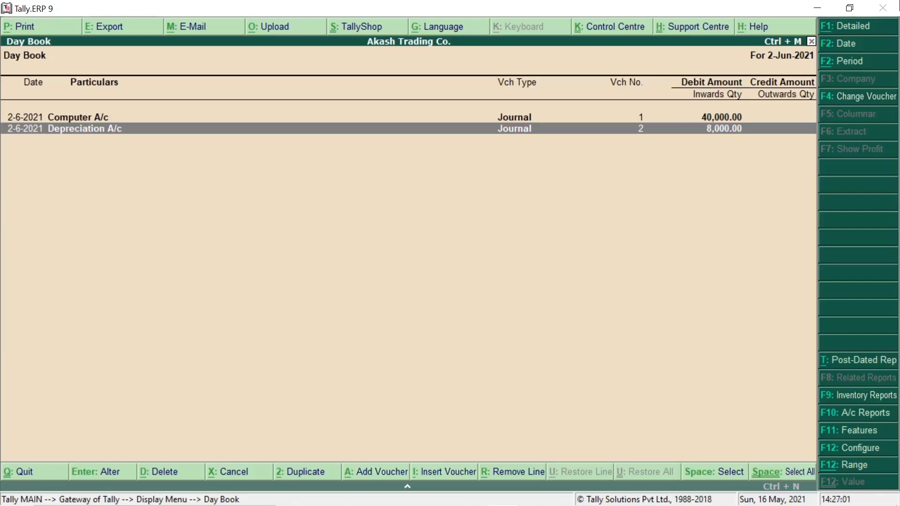
key("Return")
key("Return")
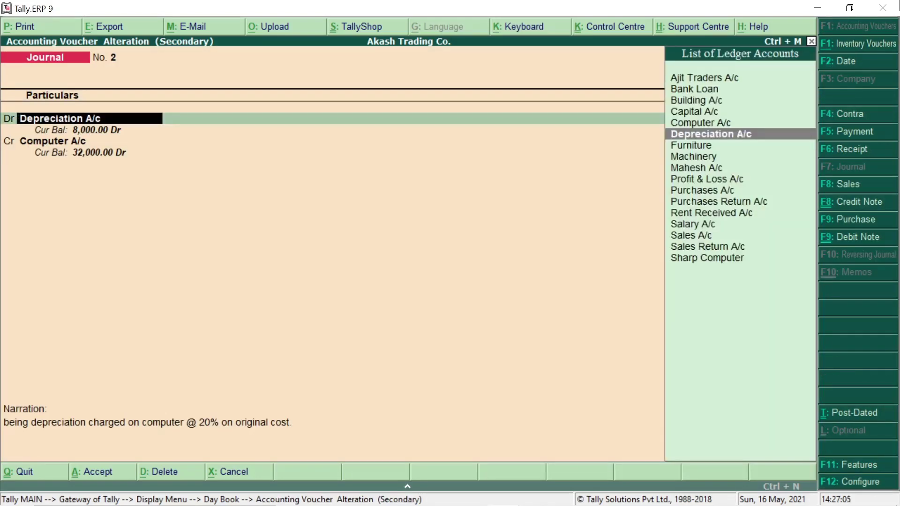
key("Escape")
key("y")
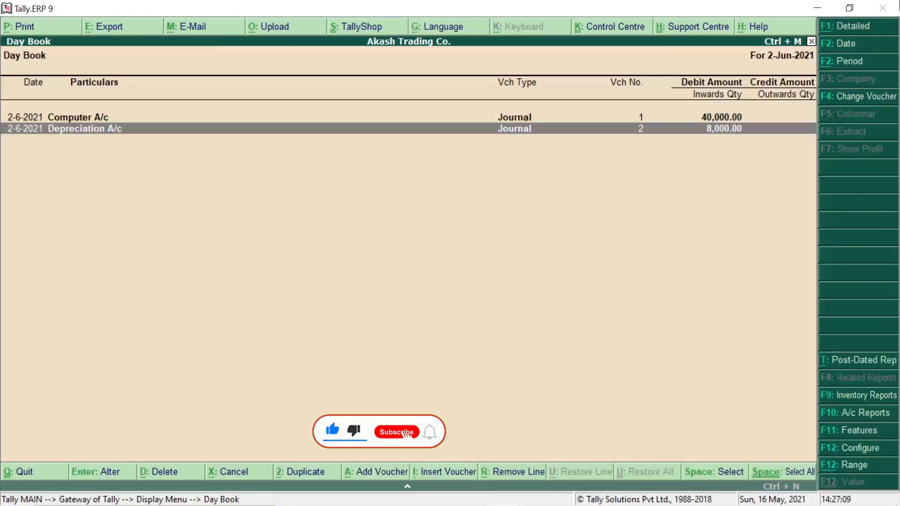
Step: Request deletion of the Depreciation A/c voucher and of the Computer A/c voucher, declining both confirmations
left_click(189, 474)
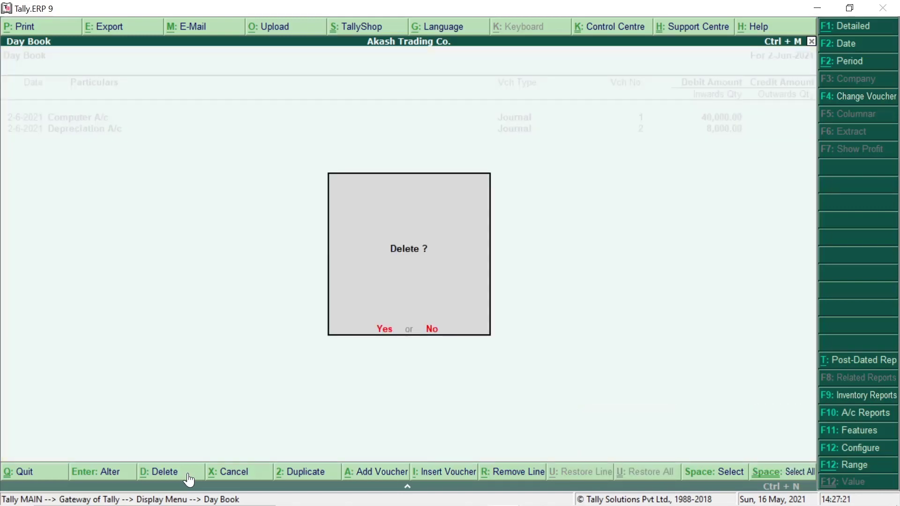
key("n")
key("Up")
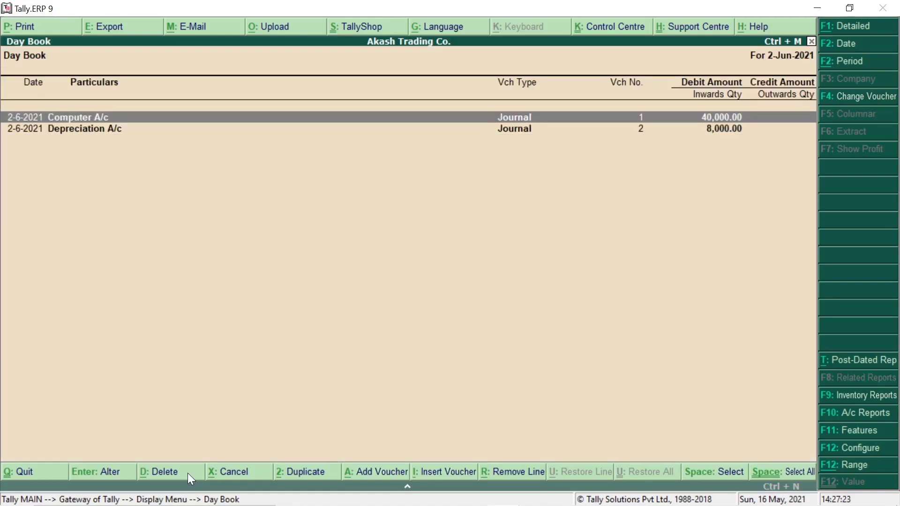
key("Down")
key("Up")
key("Down")
key("Up")
key("Down")
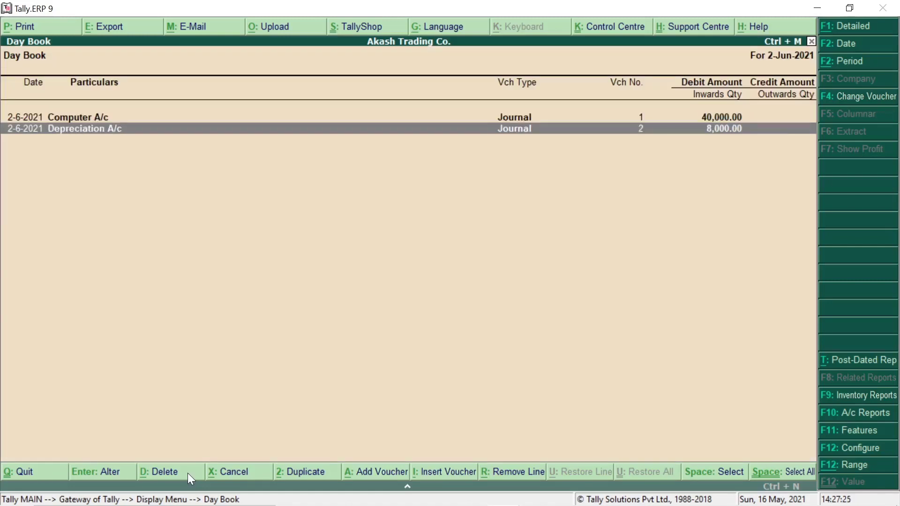
key("Up")
key("Down")
key("Up")
key("Down")
key("Up")
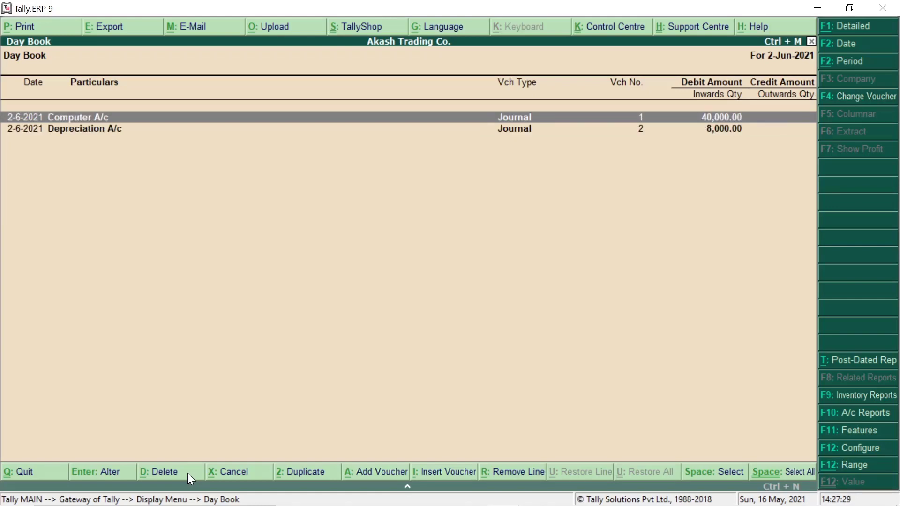
left_click(188, 473)
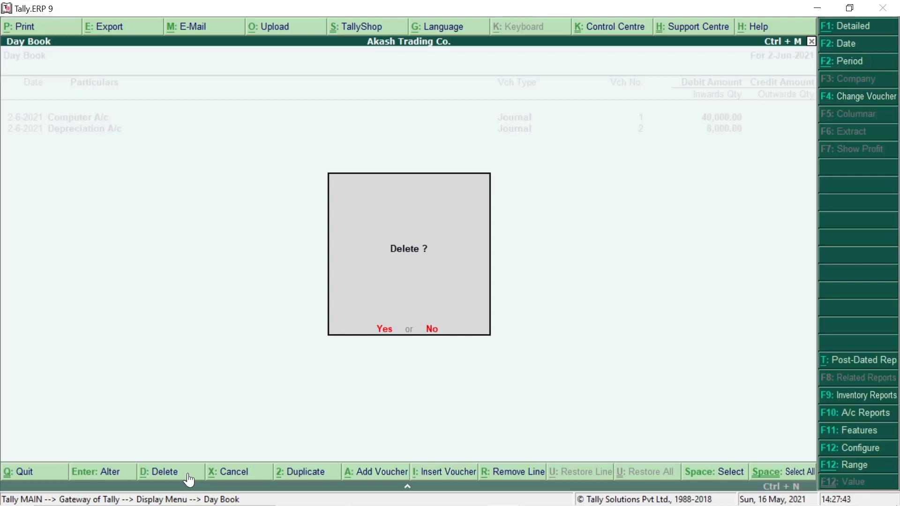
key("Escape")
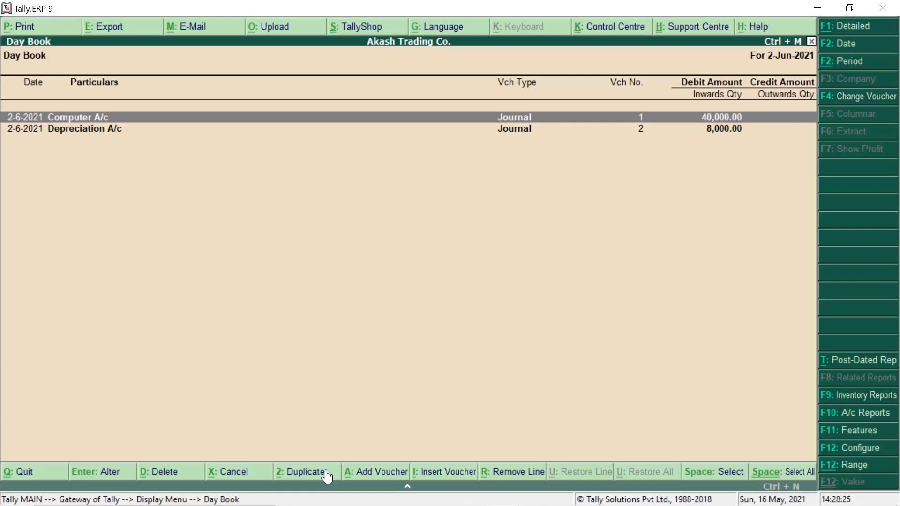
Step: Duplicate journal voucher No. 1, debiting Computer A/c and crediting Sharp Computer with 40,000, and return to the Day Book
key("Down")
key("Up")
key("alt+2")
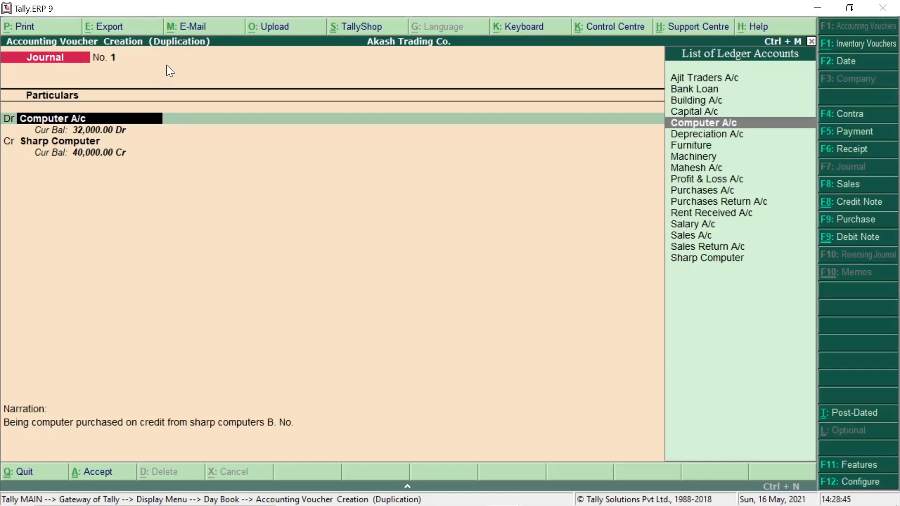
key("Return")
key("Return")
key("Return")
key("Return")
key("Return")
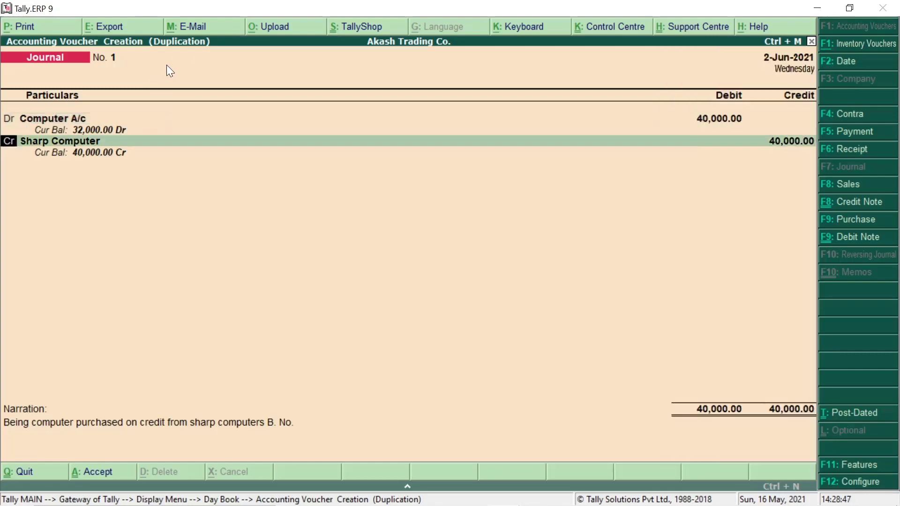
key("Return")
key("Return")
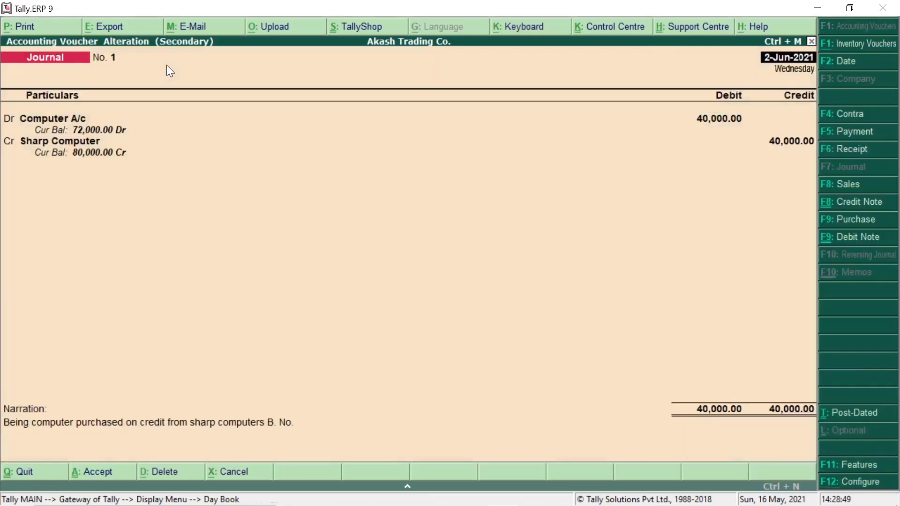
key("Escape")
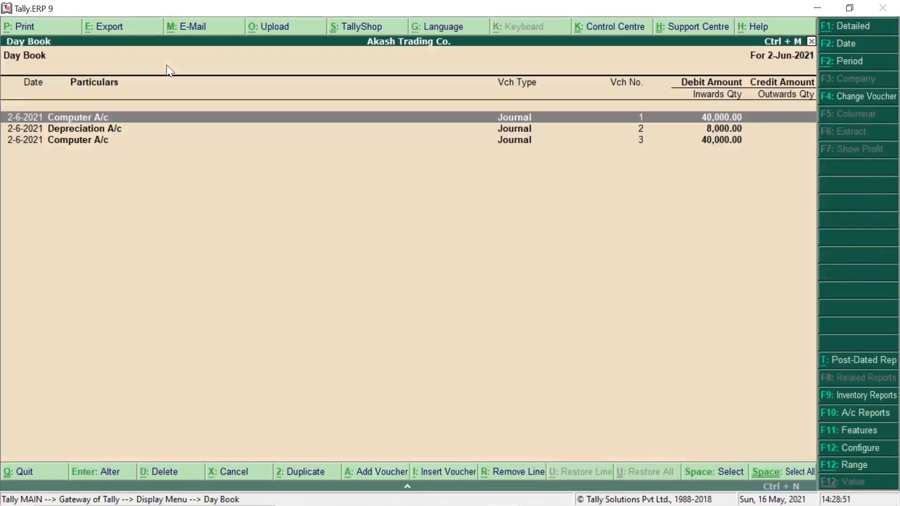
Step: Compare the duplicated Computer A/c voucher with the original entries listed in the Day Book
key("Down")
key("Down")
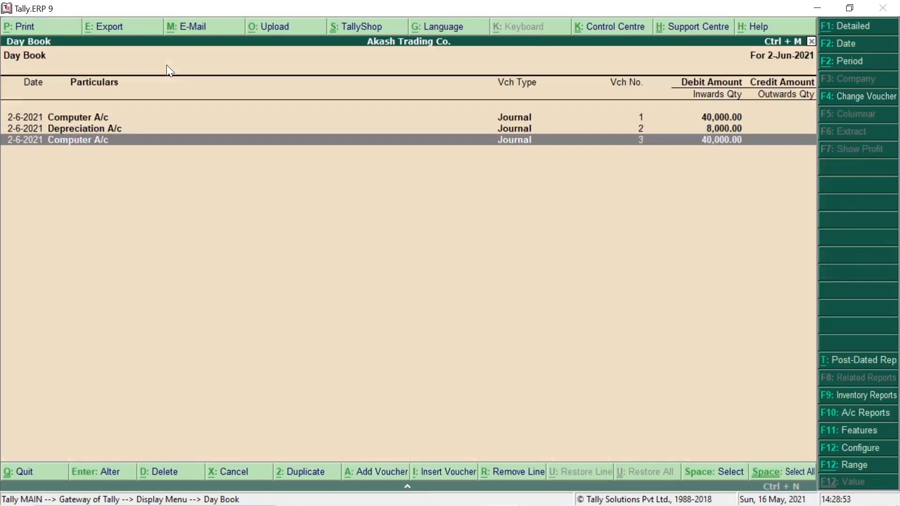
key("Up")
key("Up")
key("Down")
key("Down")
key("Up")
key("Up")
key("Down")
key("Down")
key("Up")
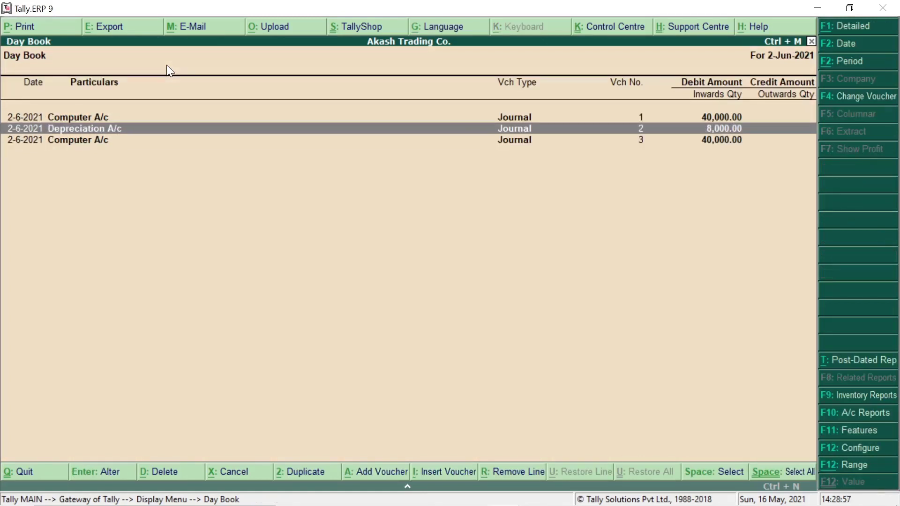
key("Up")
key("Down")
key("Down")
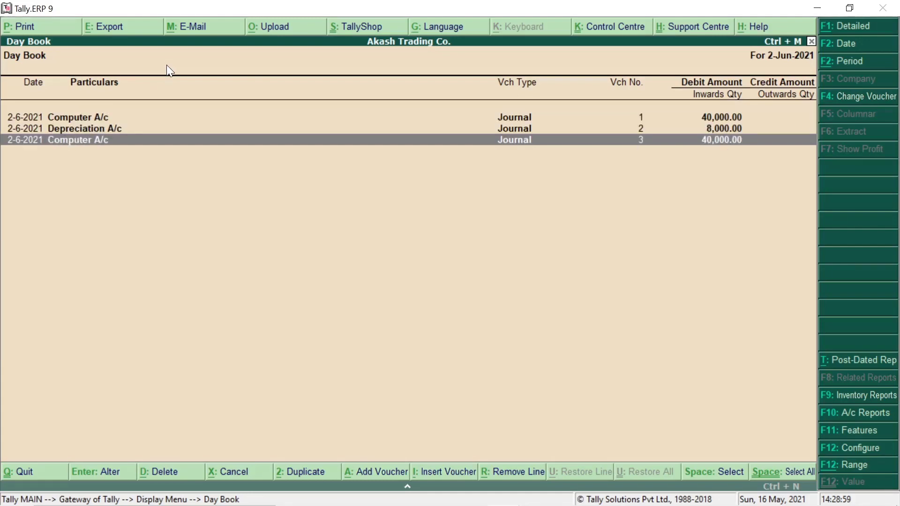
Step: Duplicate the Depreciation A/c journal voucher No. 2 and accept the copy
key("Up")
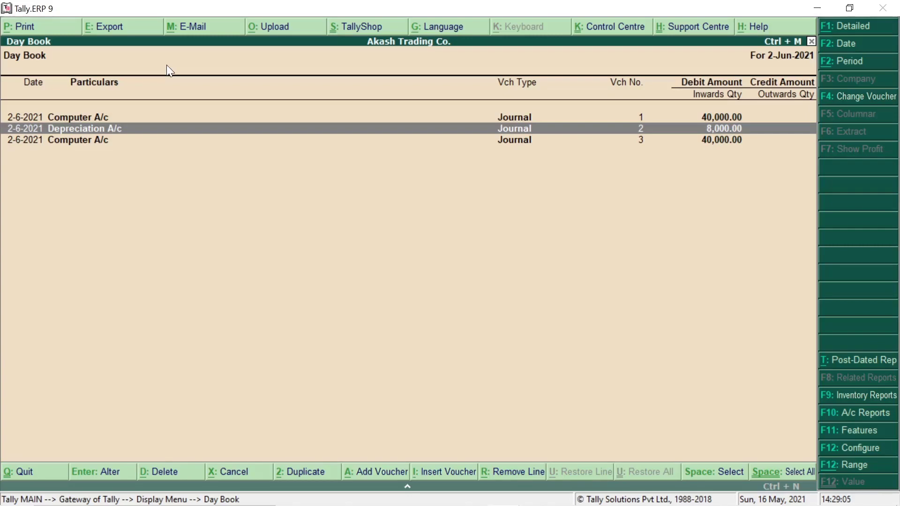
key("alt+2")
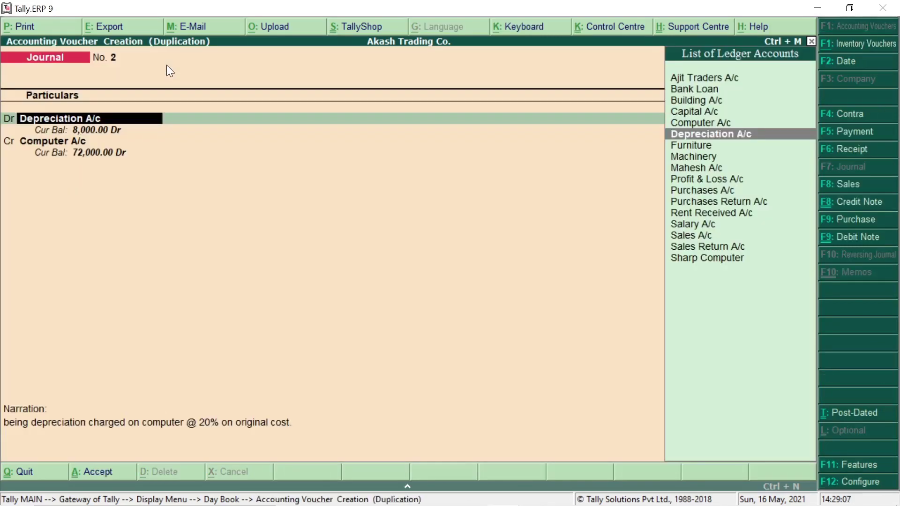
key("ctrl+a")
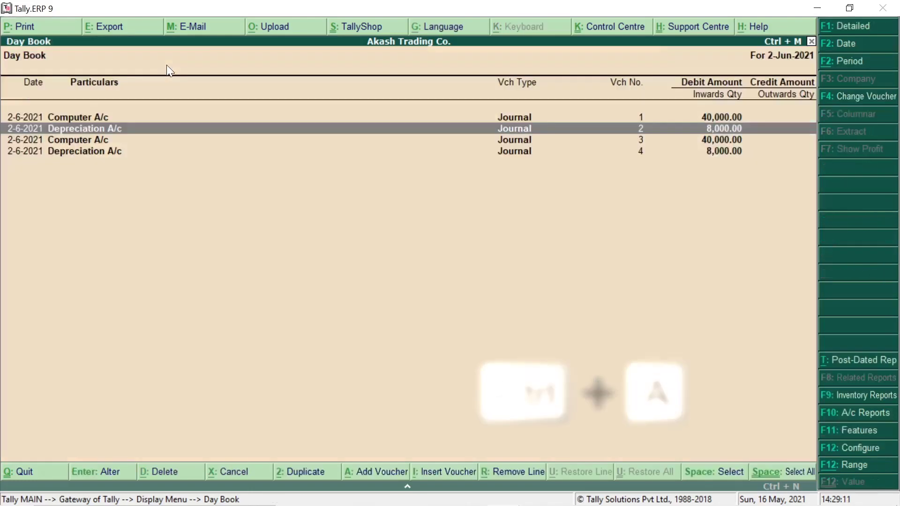
Step: Delete the duplicated Depreciation A/c journal voucher No. 4 from the Day Book
key("Down")
key("Down")
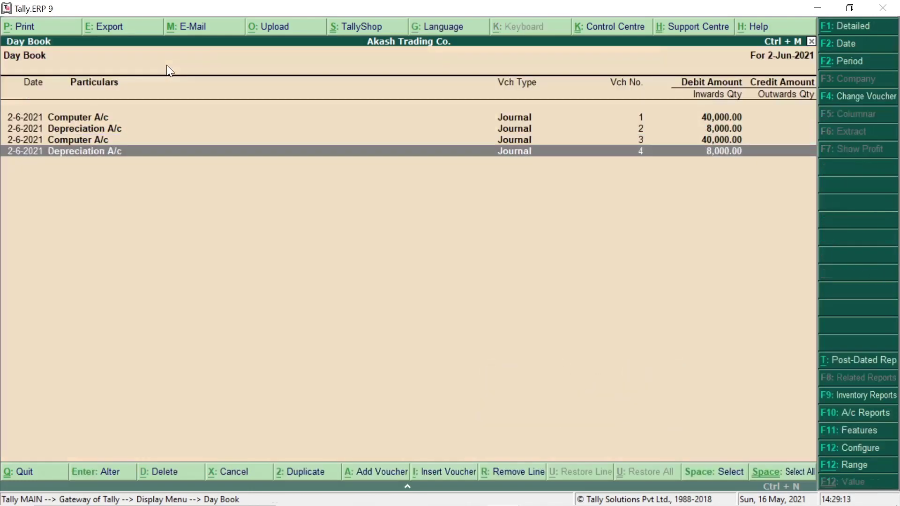
key("Up")
key("Up")
key("Up")
key("Down")
key("Down")
key("Down")
key("alt+d")
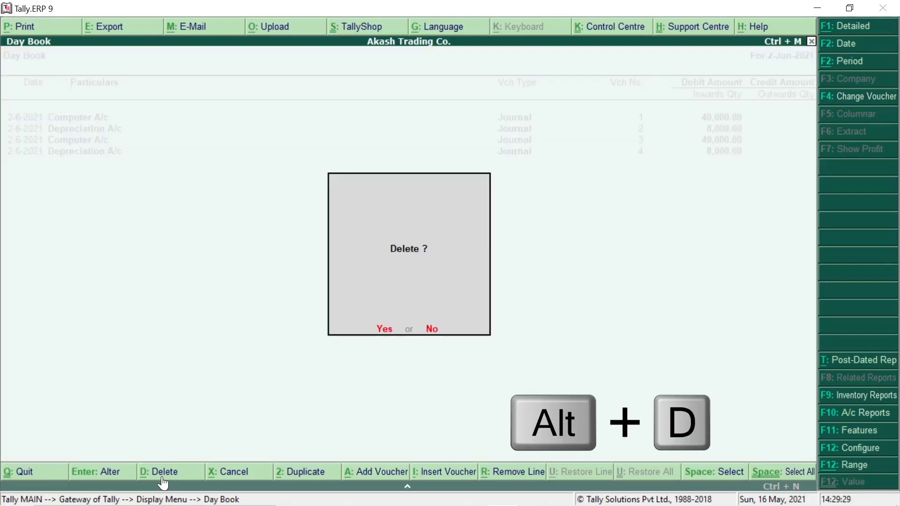
key("Return")
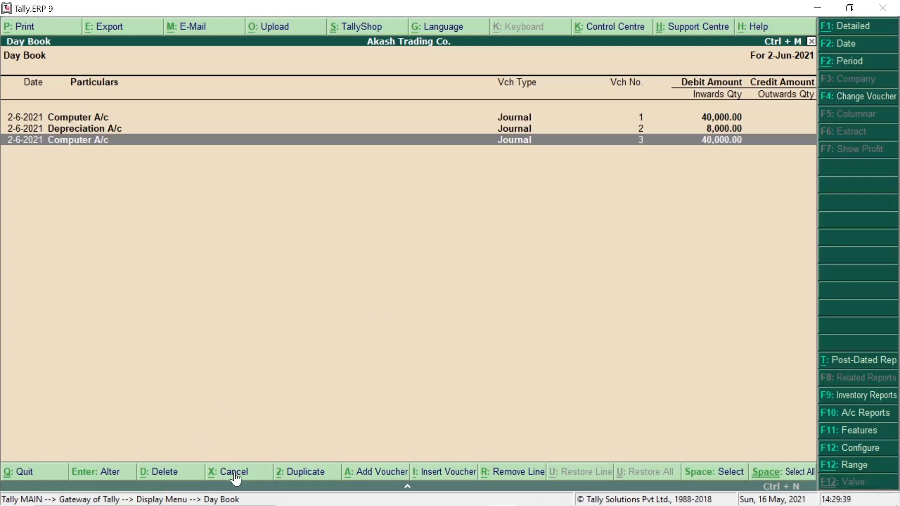
Step: Leave the Day Book for the Gateway of Tally and open Accounting Vouchers for new entries
key("alt+x")
key("Escape")
key("Escape")
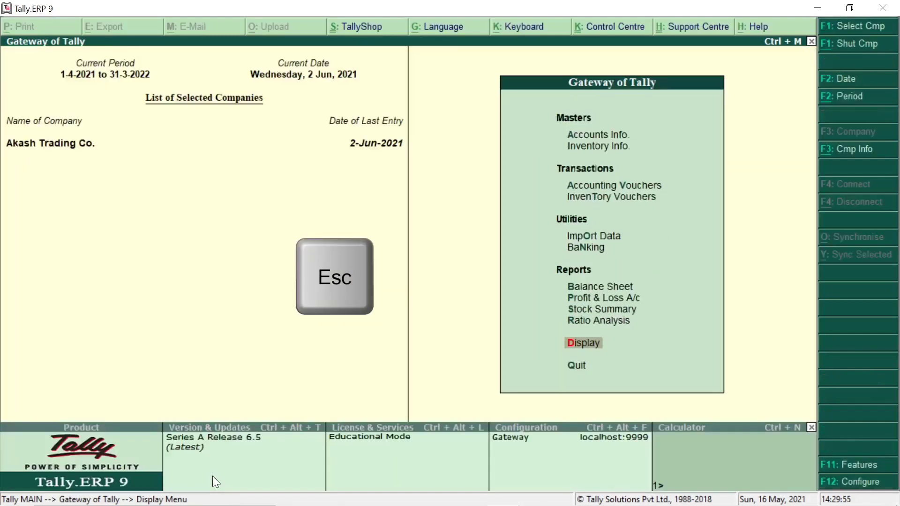
key("Up")
key("Up")
key("Up")
key("Up")
key("Up")
key("Up")
key("Up")
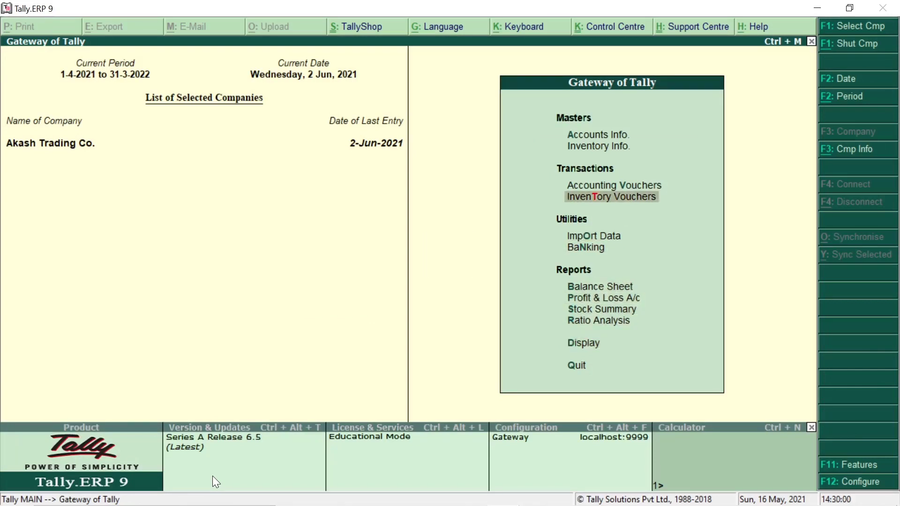
key("Up")
key("Return")
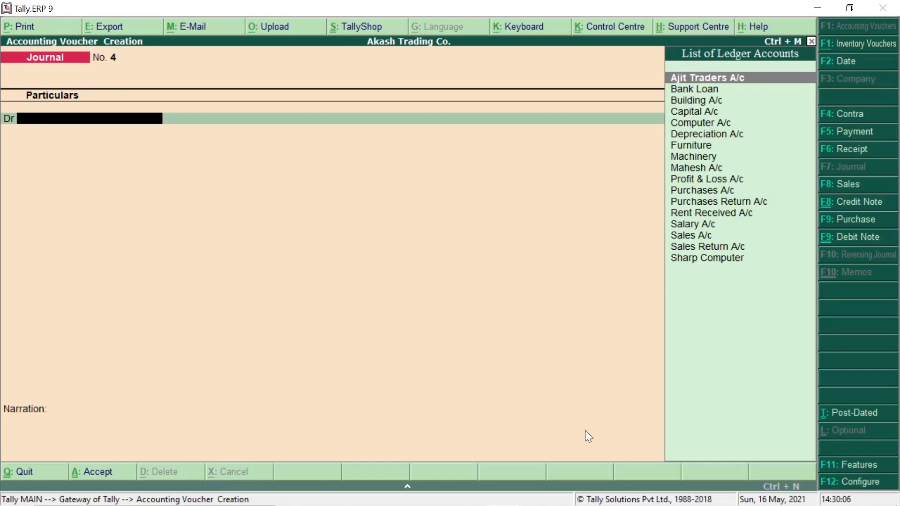
Step: Set the voucher date to 1-7 and switch to a Sales voucher entered in voucher mode
key("F2")
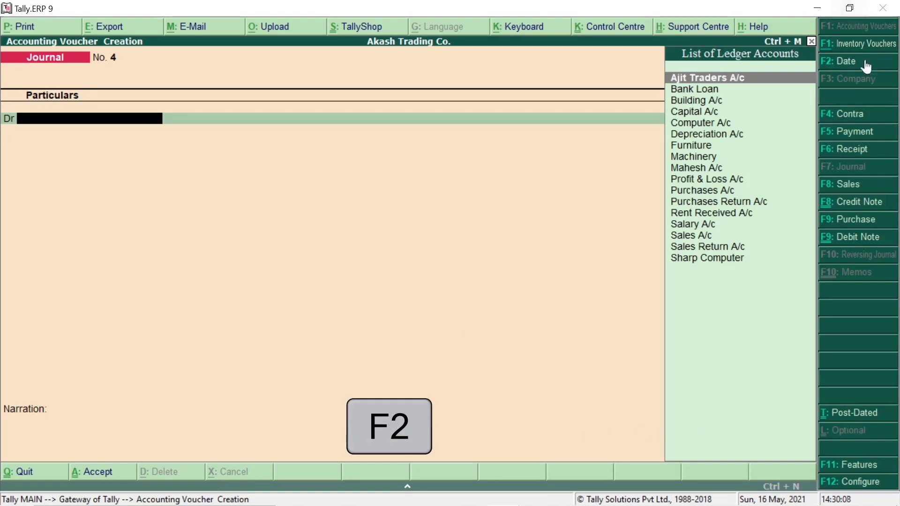
type("1-7")
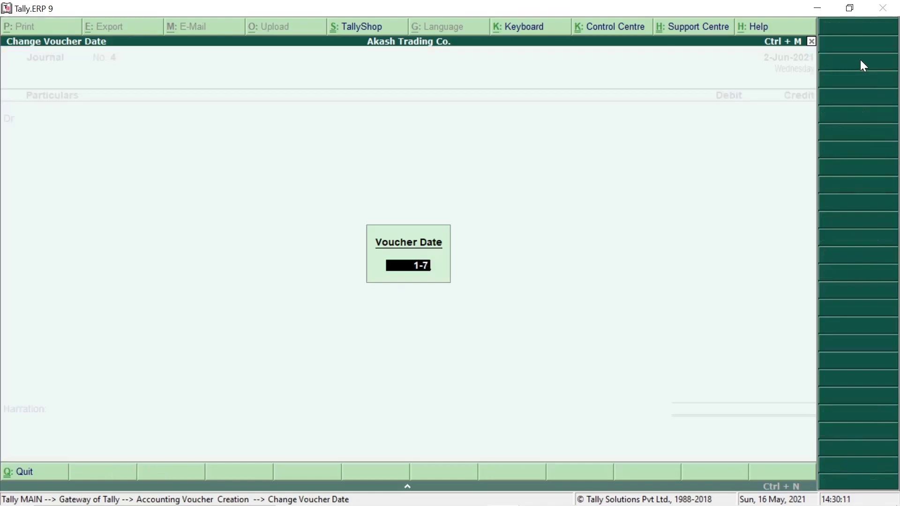
key("Return")
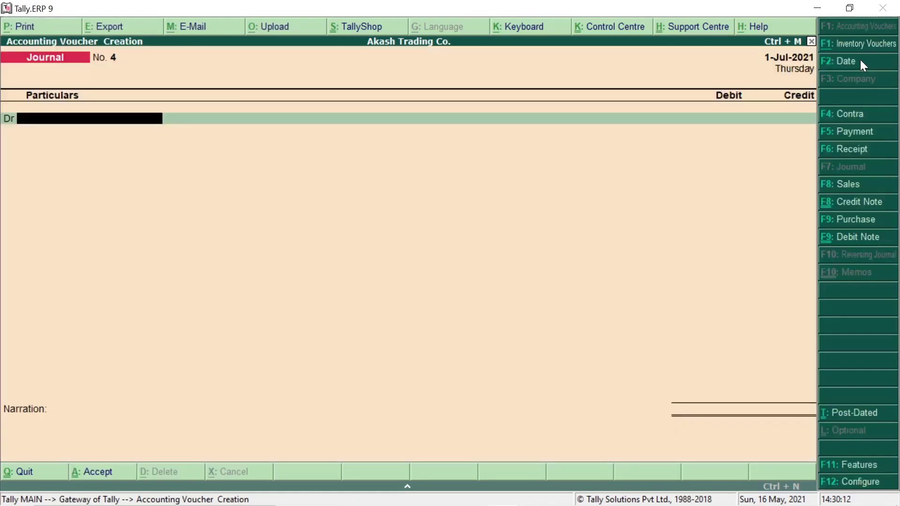
left_click(856, 185)
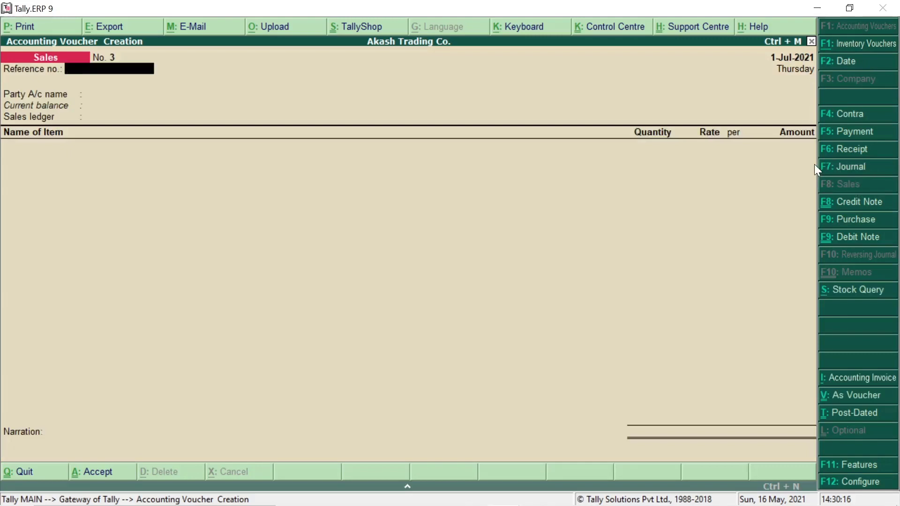
left_click(839, 397)
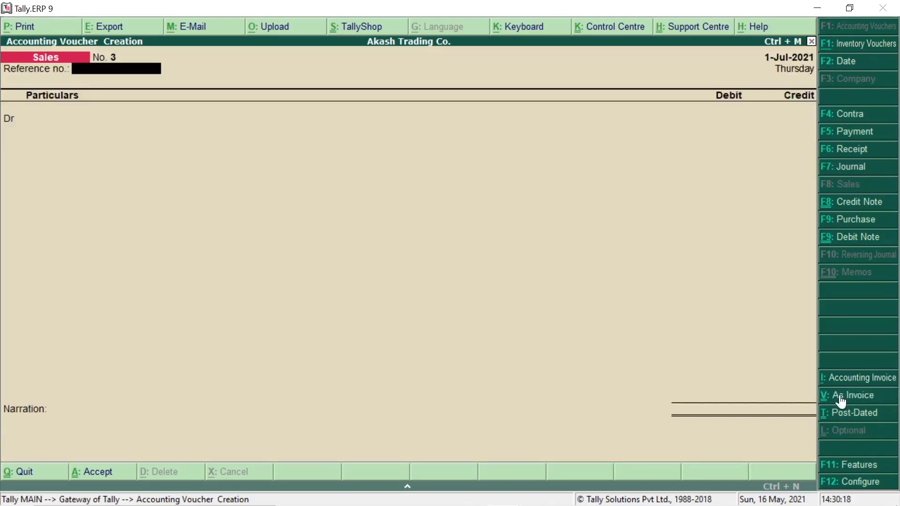
Step: Record a sales voucher with reference no. 10, debiting Ajit Traders A/c and crediting Sales A/c with 500
type("10")
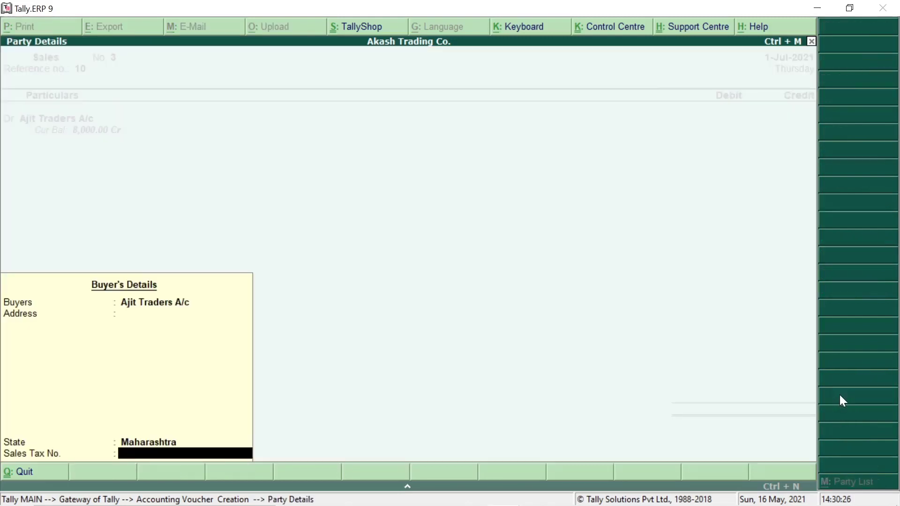
key("Return")
type("500")
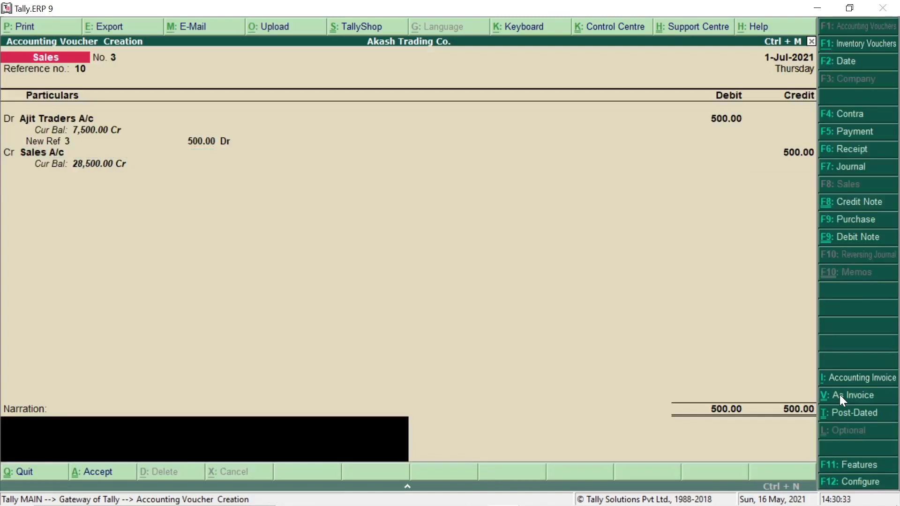
key("Return")
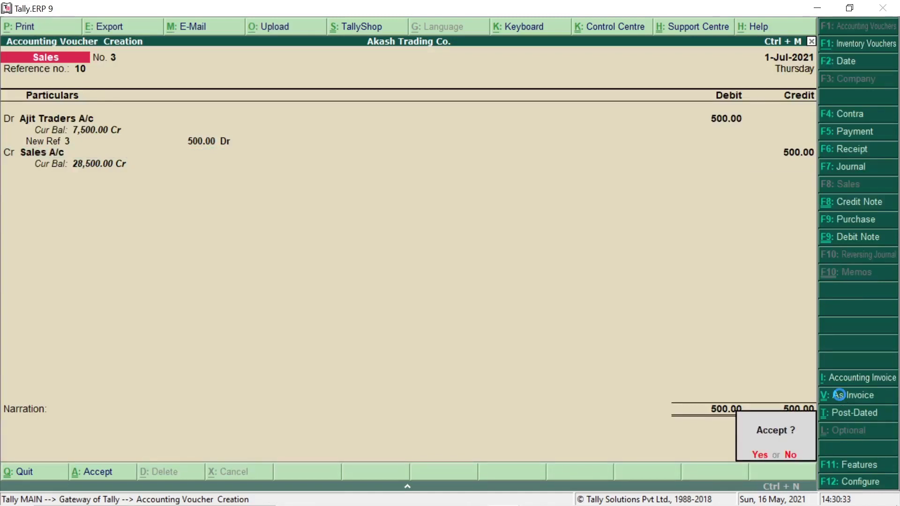
key("Return")
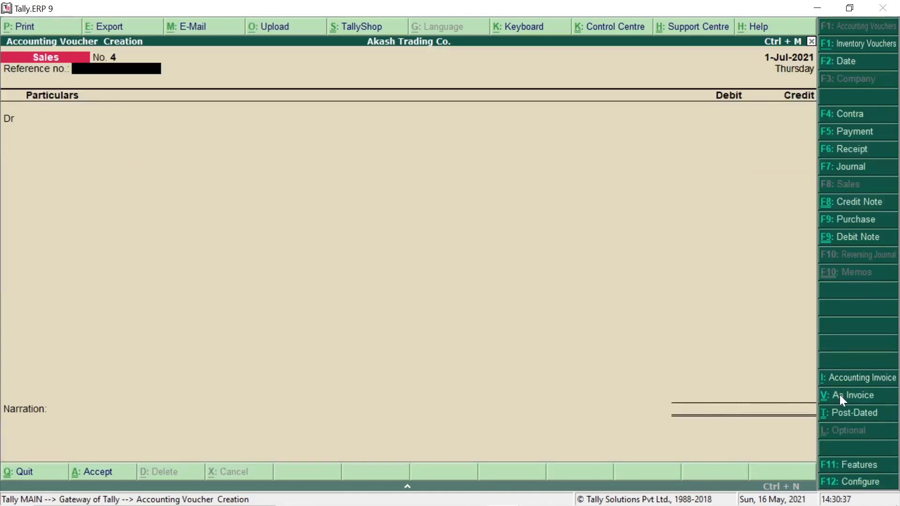
Step: Record a sales voucher with reference no. 11, debiting Ajit Traders A/c and crediting Sales A/c with 500
type("11")
key("Return")
key("Return")
key("Return")
key("Return")
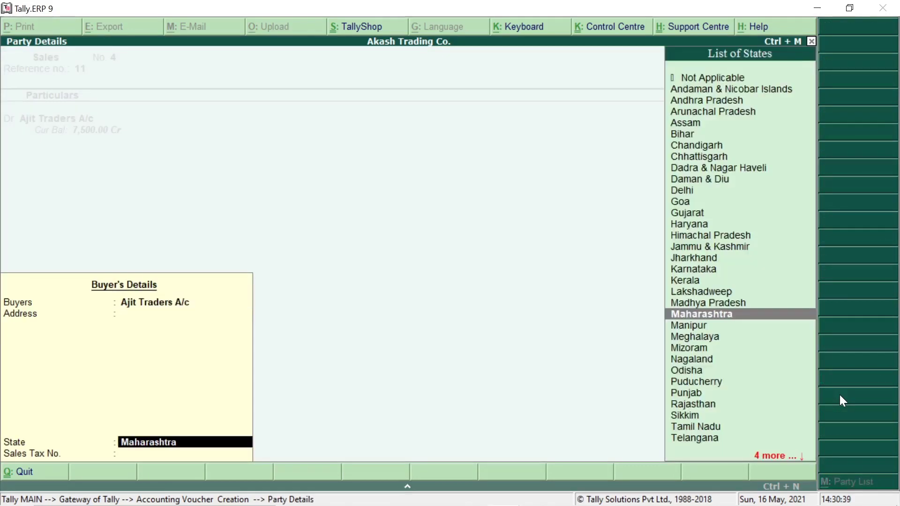
key("Return")
key("Return")
type("500")
key("Return")
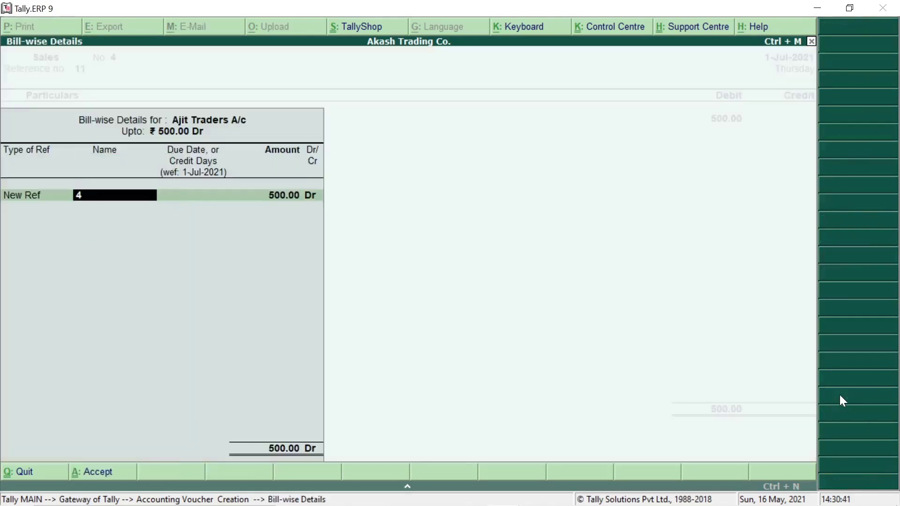
key("Return")
key("Return")
key("Return")
key("Return")
key("Escape")
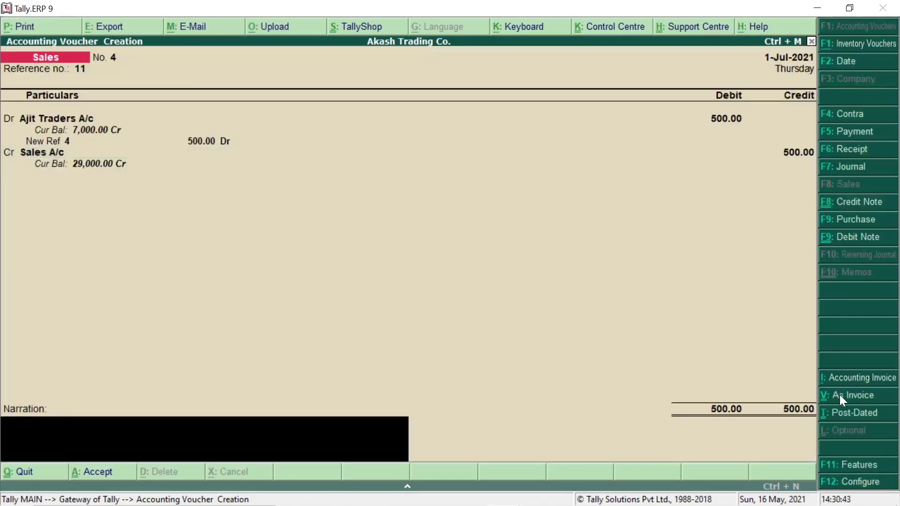
key("Return")
key("Return")
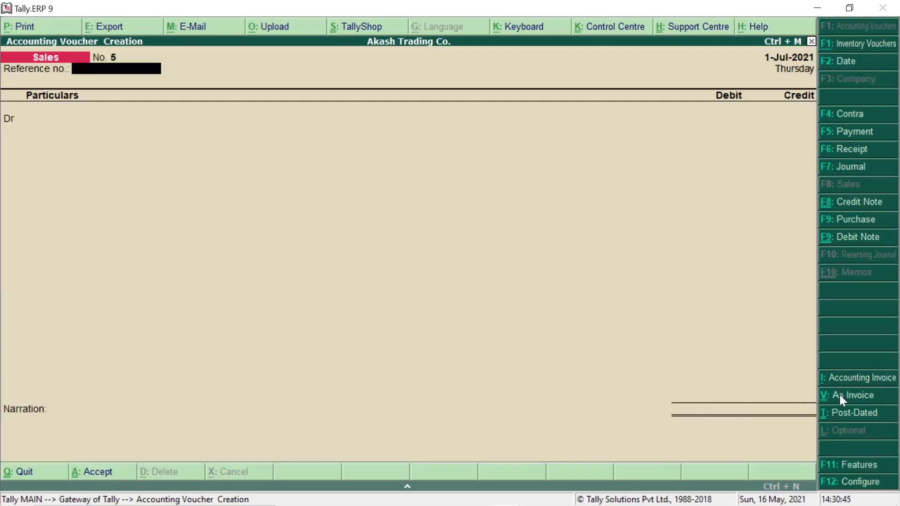
Step: Record a sales voucher with reference no. 12, debiting Ajit Traders A/c and crediting Sales A/c with 500
type("12")
key("Return")
key("Return")
key("Return")
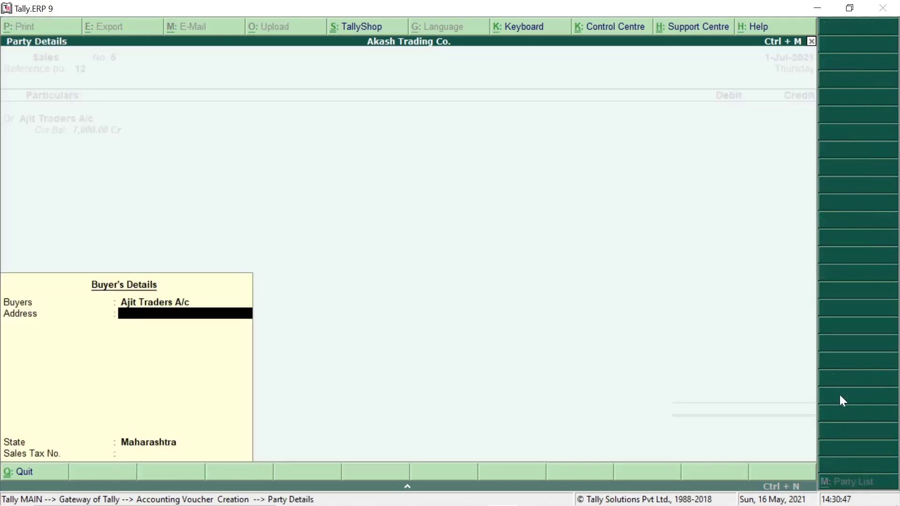
key("Return")
key("Return")
key("Return")
type("500")
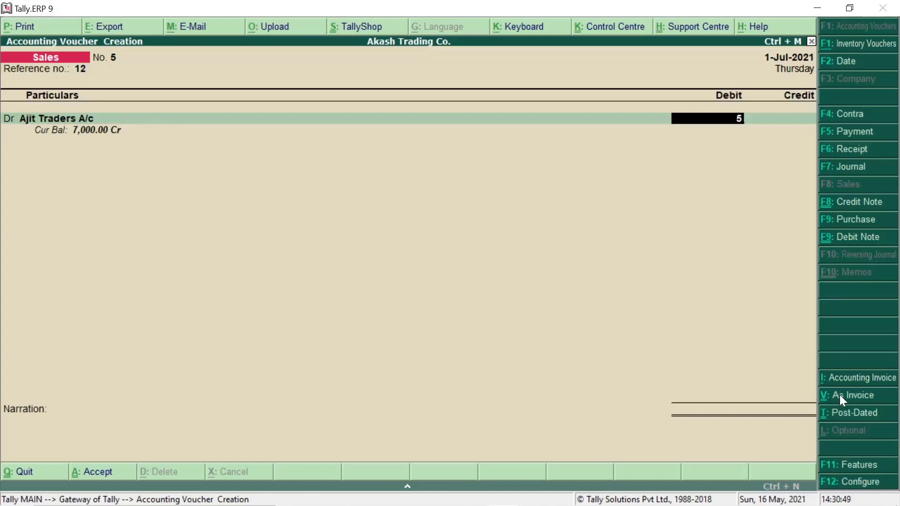
key("Return")
key("Return")
key("Return")
key("Return")
key("Return")
key("Return")
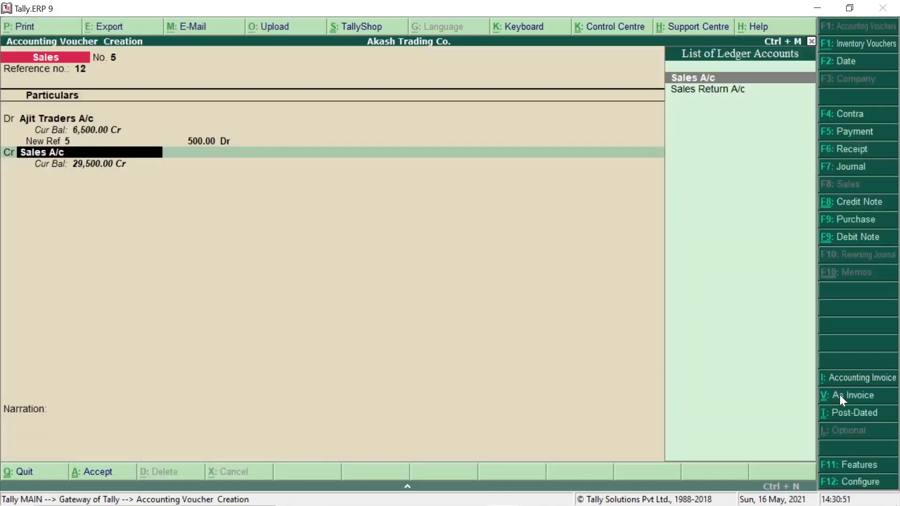
key("Return")
key("Return")
key("Return")
key("Return")
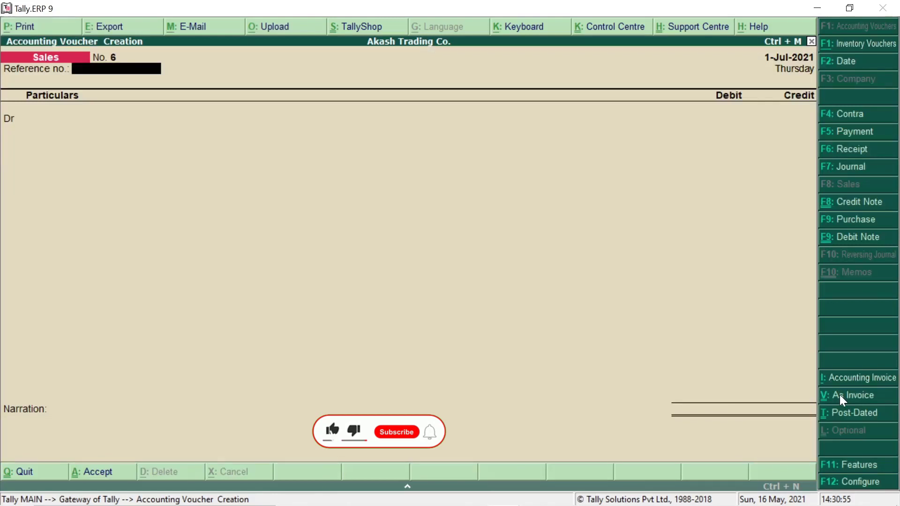
Step: Quit sales voucher creation and open the Display reports from the Gateway of Tally
key("Escape")
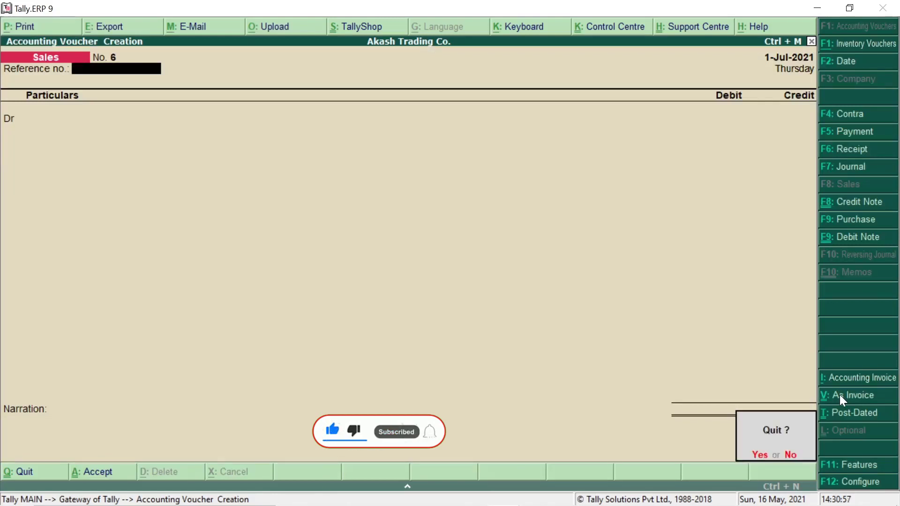
key("Return")
key("Down")
key("Down")
key("Down")
key("Down")
key("Down")
key("Down")
key("Down")
key("Down")
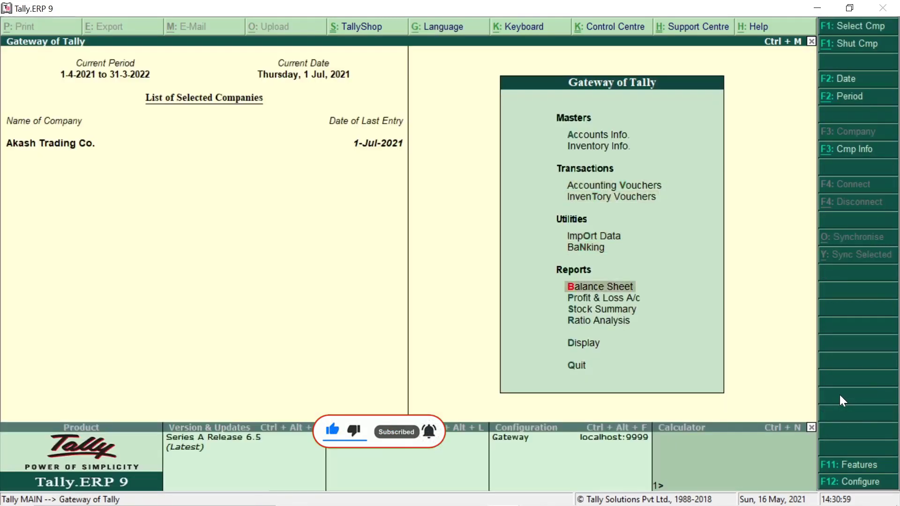
key("Return")
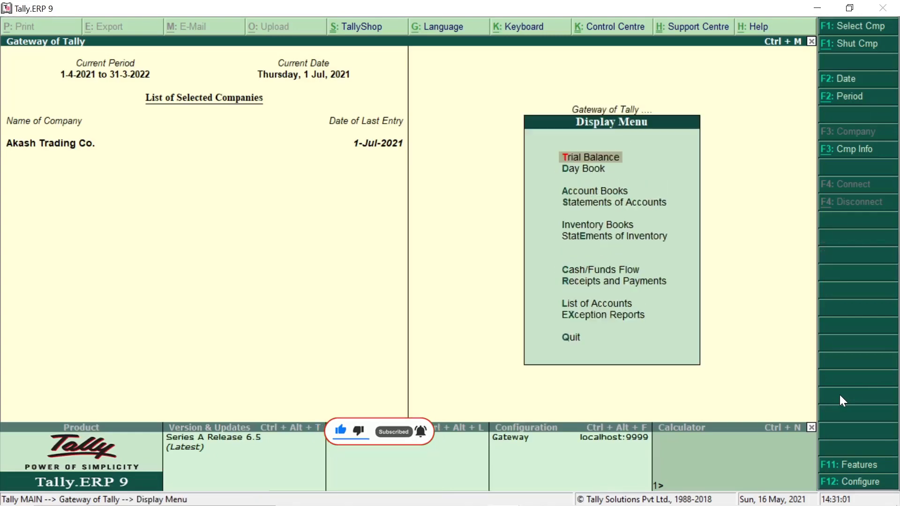
Step: Open the Sales Register from Account Books and list the sales vouchers for July
key("Down")
key("Down")
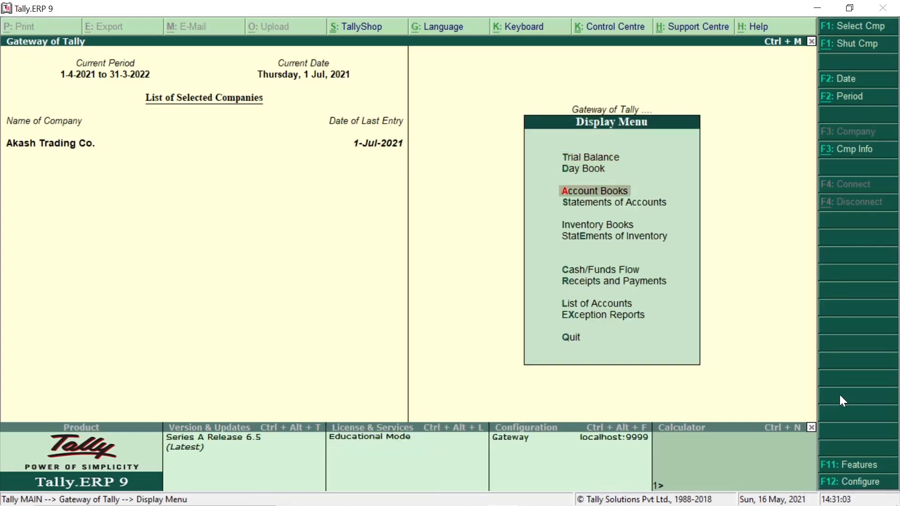
key("Return")
key("Down")
key("Down")
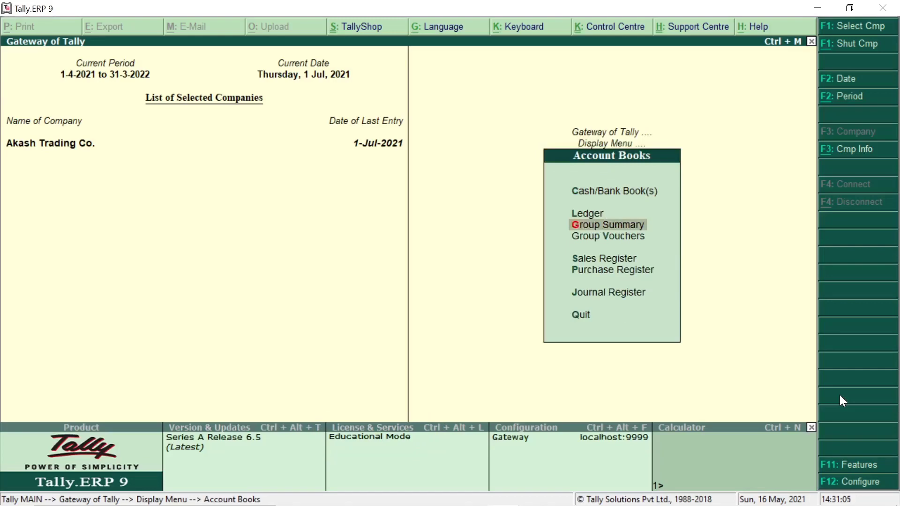
key("Down")
key("Down")
key("Down")
key("Up")
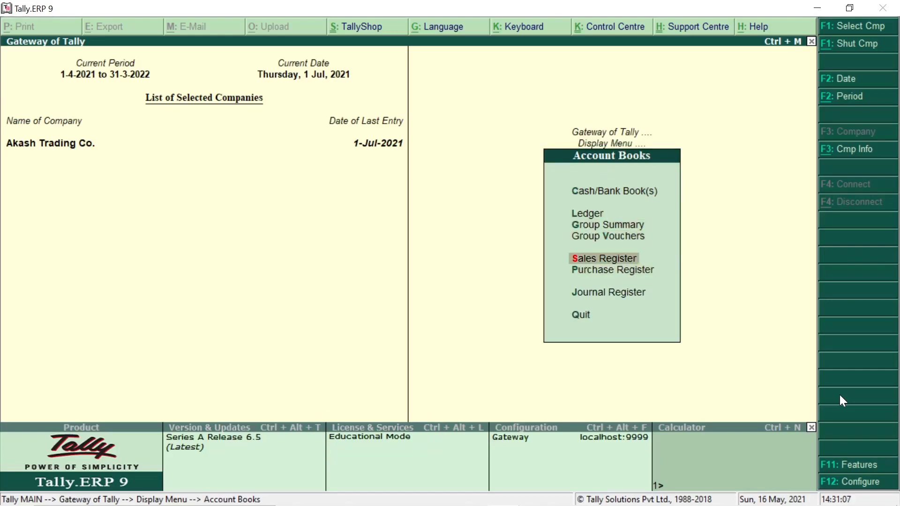
key("Return")
key("Up")
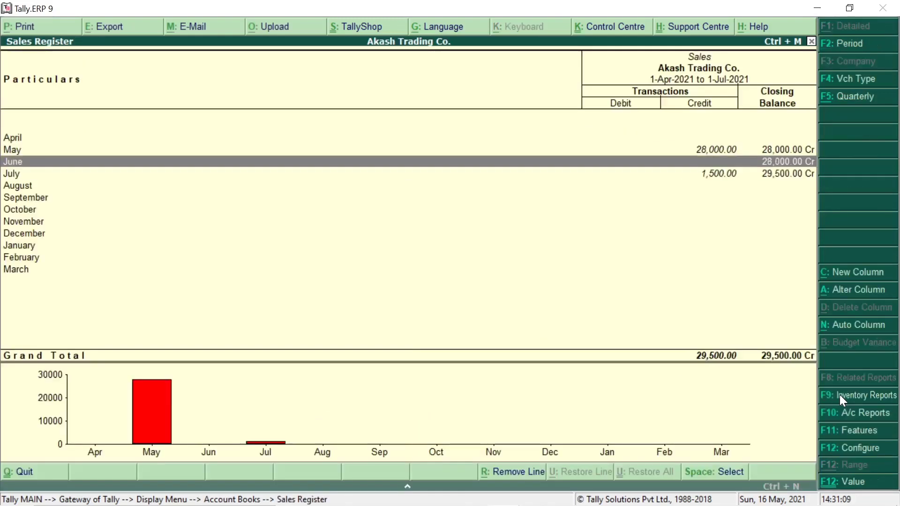
key("Down")
key("Return")
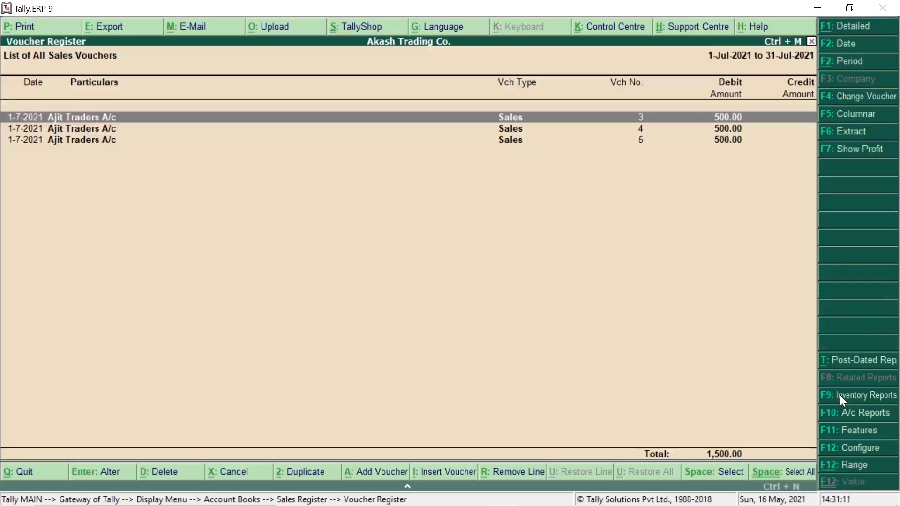
Step: Duplicate the Ajit Traders A/c sales voucher No. 5 twice, accepting each copy without changes
key("Down")
key("Up")
key("Down")
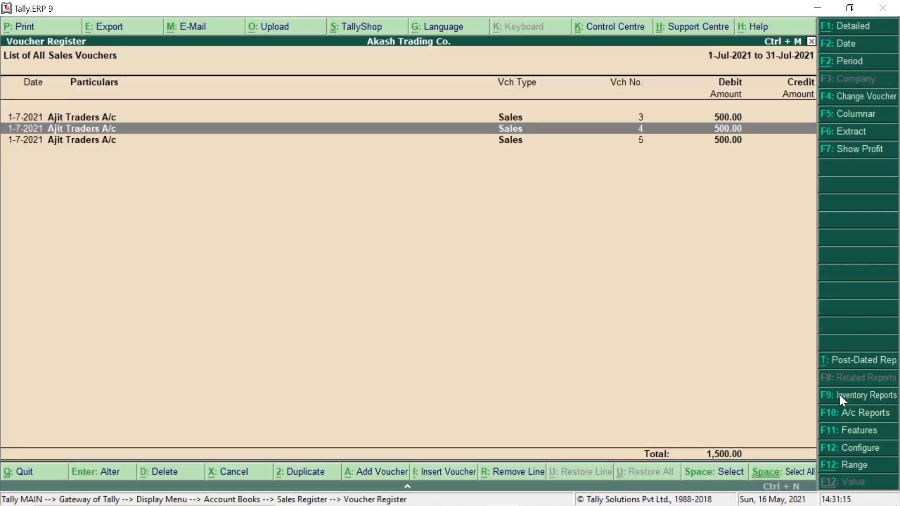
key("Down")
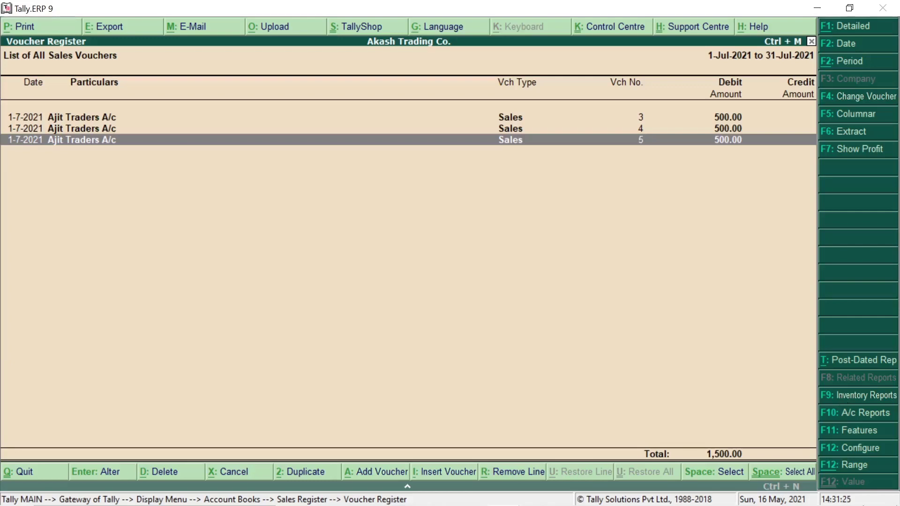
key("alt+2")
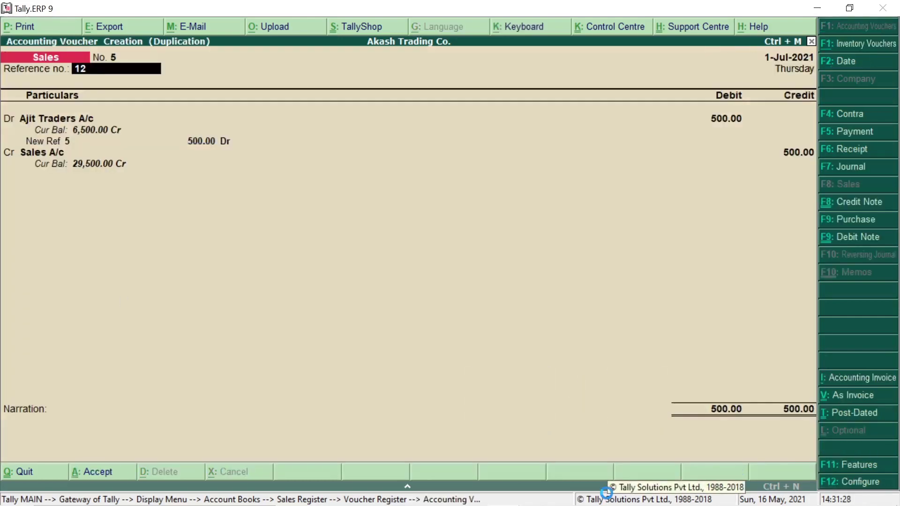
key("ctrl+a")
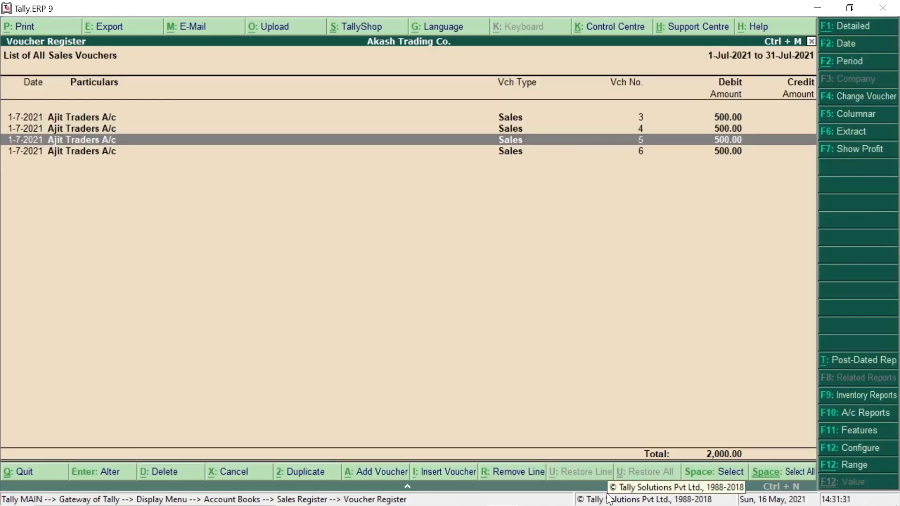
key("alt+2")
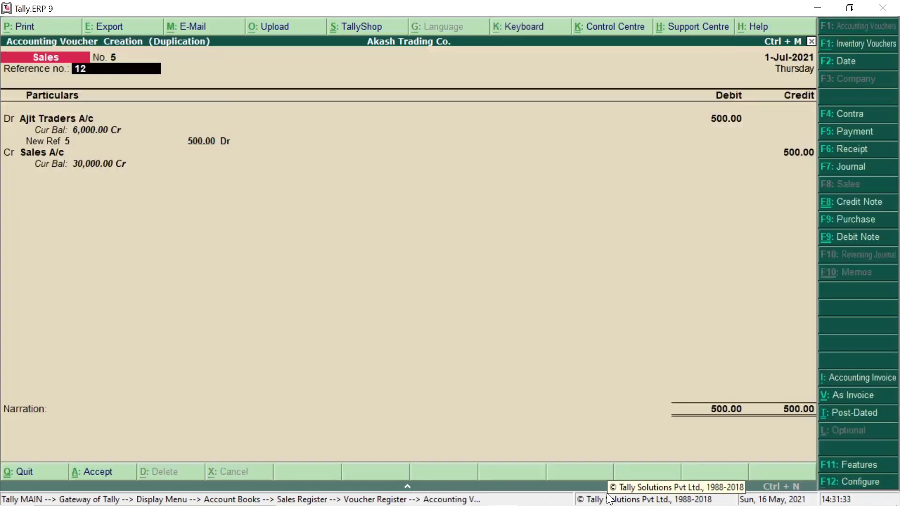
key("ctrl+a")
Step: Review the July sales vouchers from No. 3 down to the last duplicate in the Voucher Register
key("Up")
key("Up")
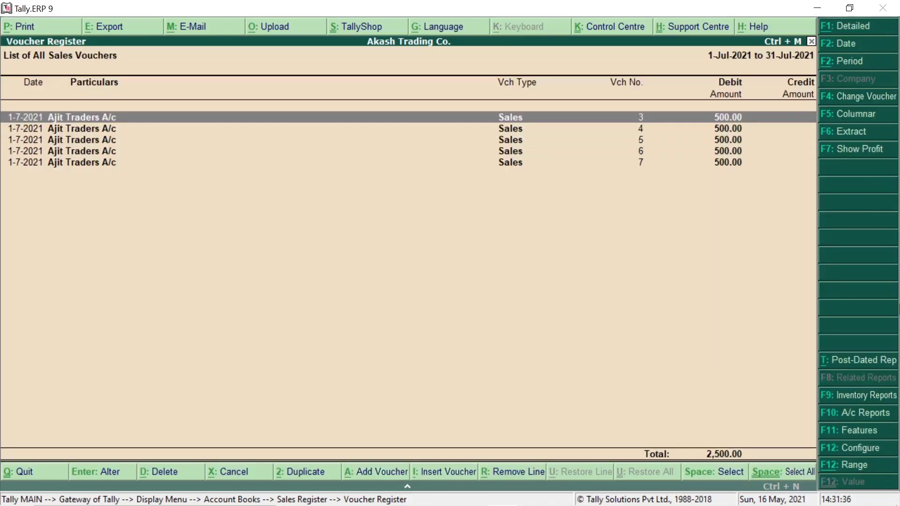
key("Down")
key("Down")
key("Down")
key("Down")
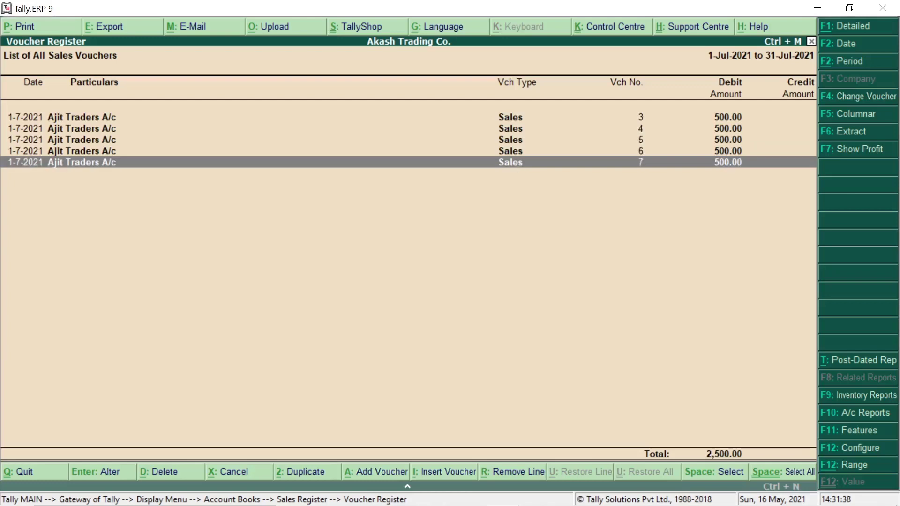
Step: Delete the Ajit Traders A/c sales voucher No. 3 from the July Voucher Register and confirm the deletion
key("Up")
key("Up")
key("Up")
key("Up")
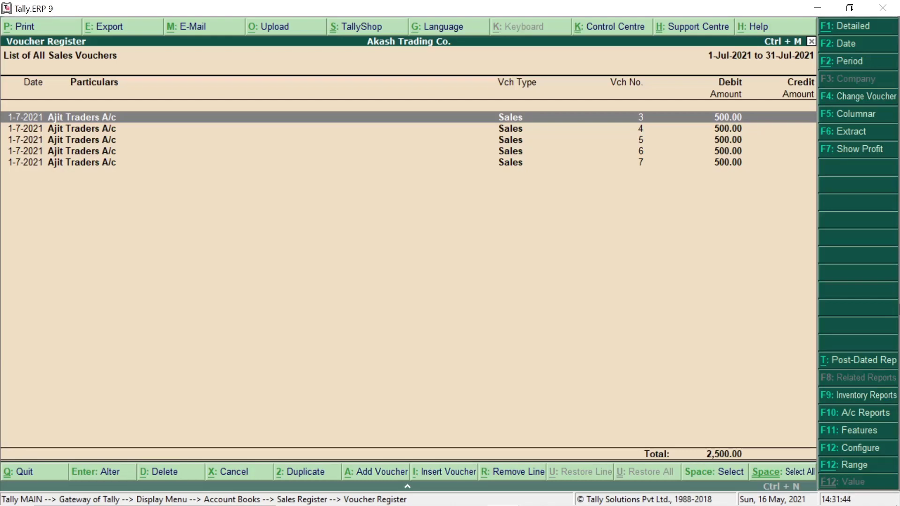
key("Down")
key("Up")
key("alt+d")
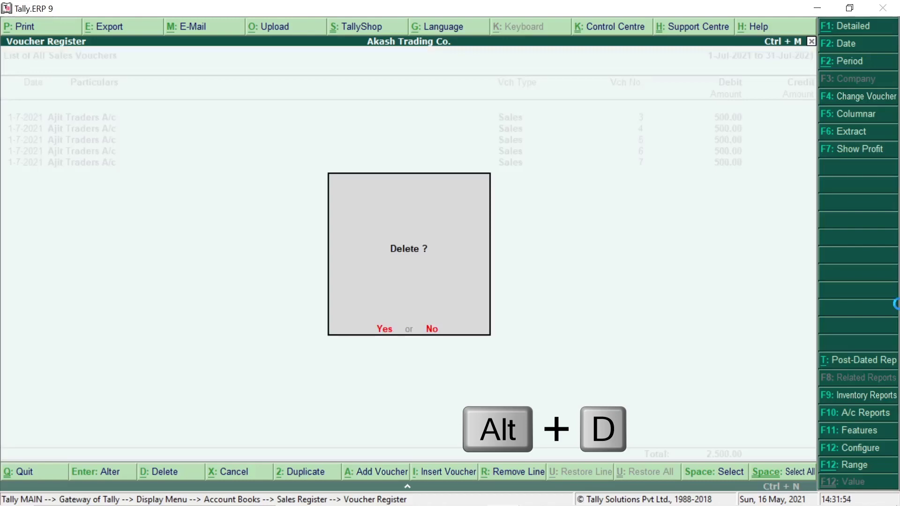
key("Return")
Step: Review the voucher numbers of the remaining July sales entries after the deletion
key("Down")
key("Down")
key("Down")
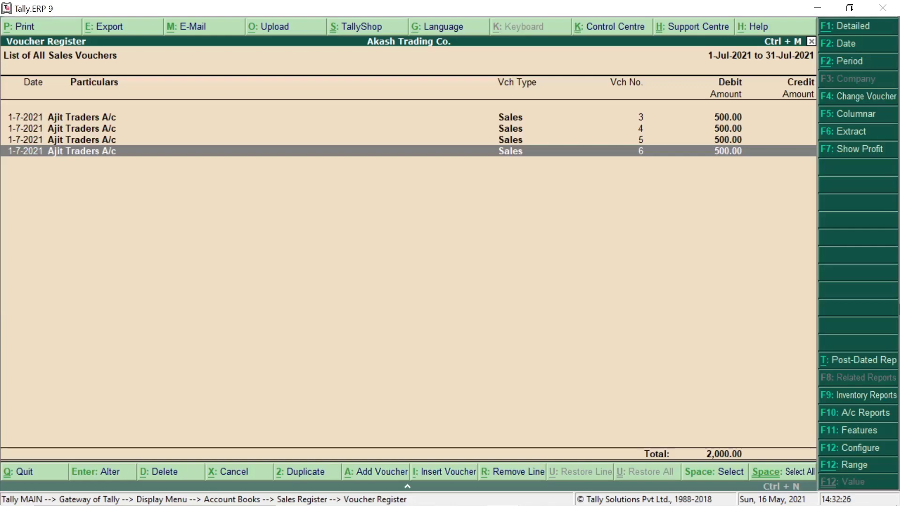
key("Up")
key("Up")
key("Up")
key("Down")
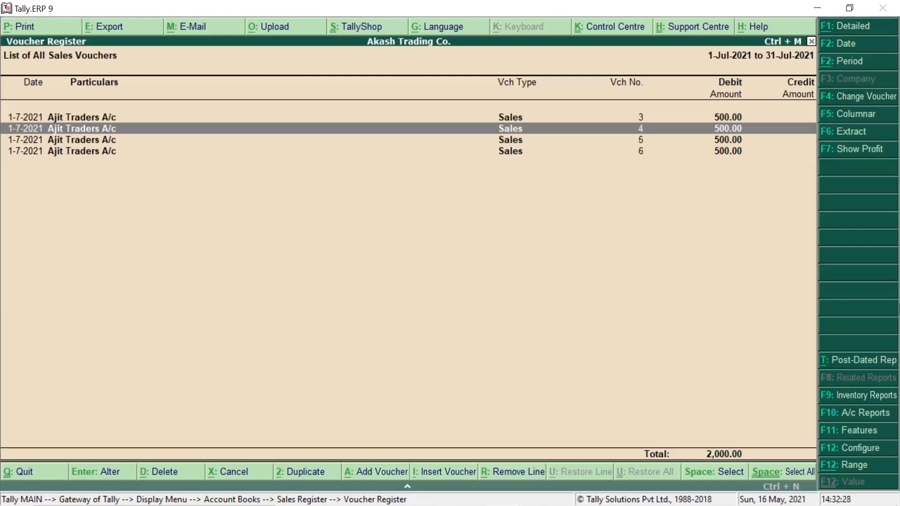
key("Up")
key("Down")
key("Down")
key("Down")
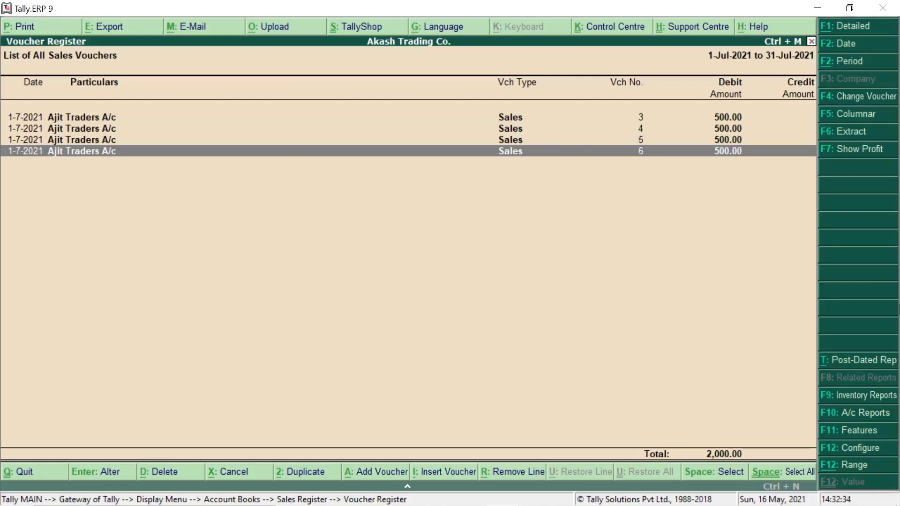
Step: Cancel the Ajit Traders A/c sales voucher No. 4 and confirm the cancellation
key("Up")
key("Up")
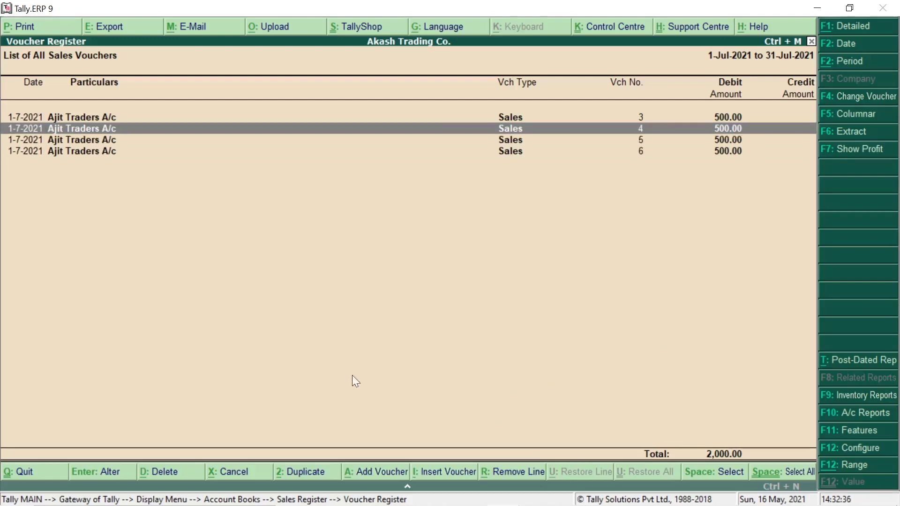
key("alt+x")
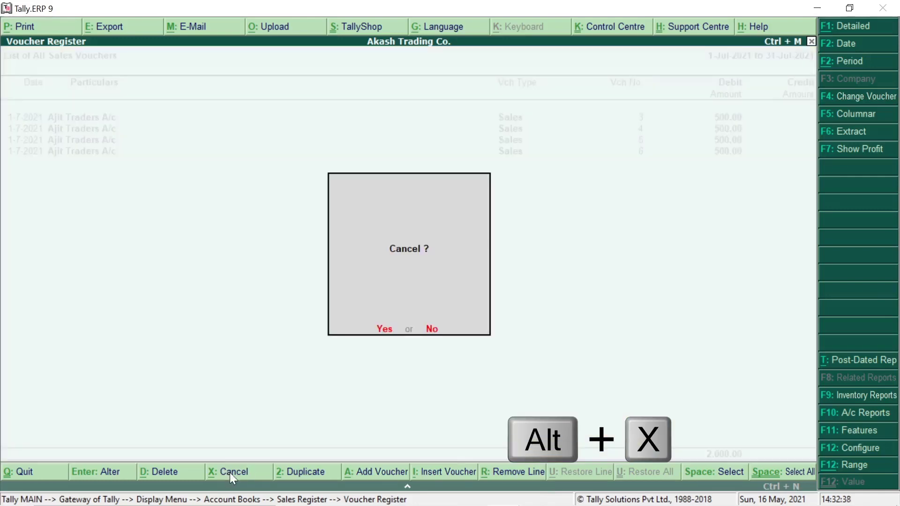
key("Return")
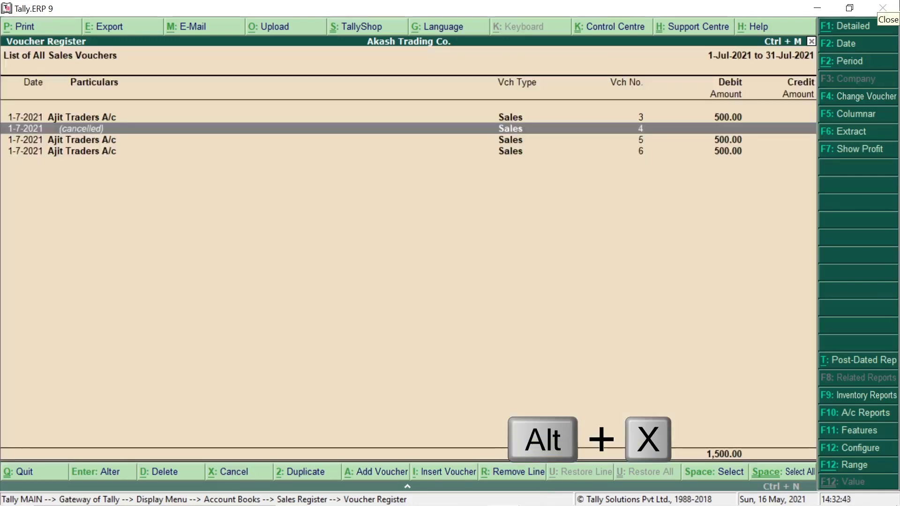
Step: Compare the cancelled voucher No. 4 entry with its neighbouring sales vouchers in the register
key("Up")
key("Down")
key("Down")
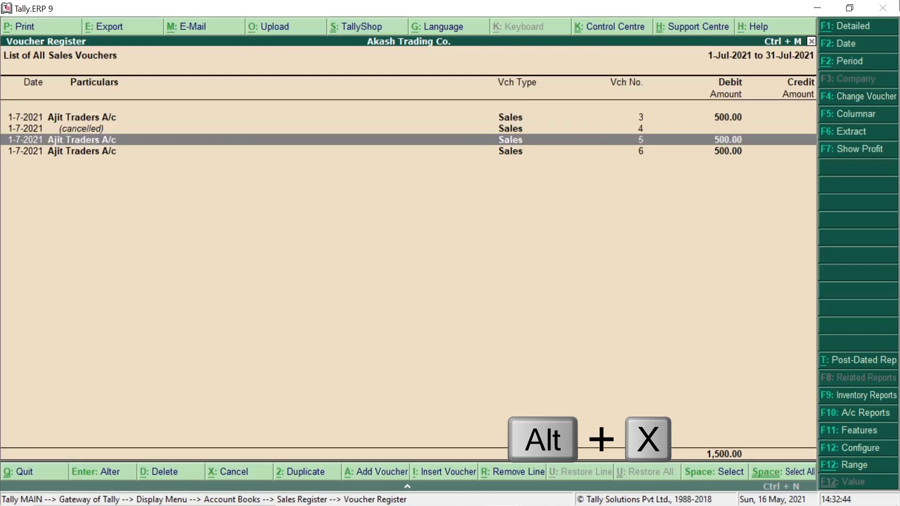
key("Up")
key("Down")
key("Up")
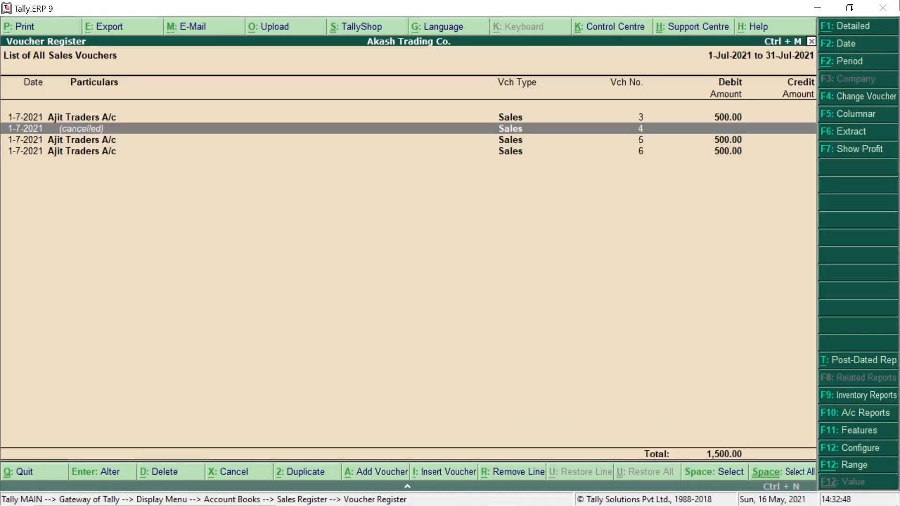
key("Down")
key("Down")
key("Up")
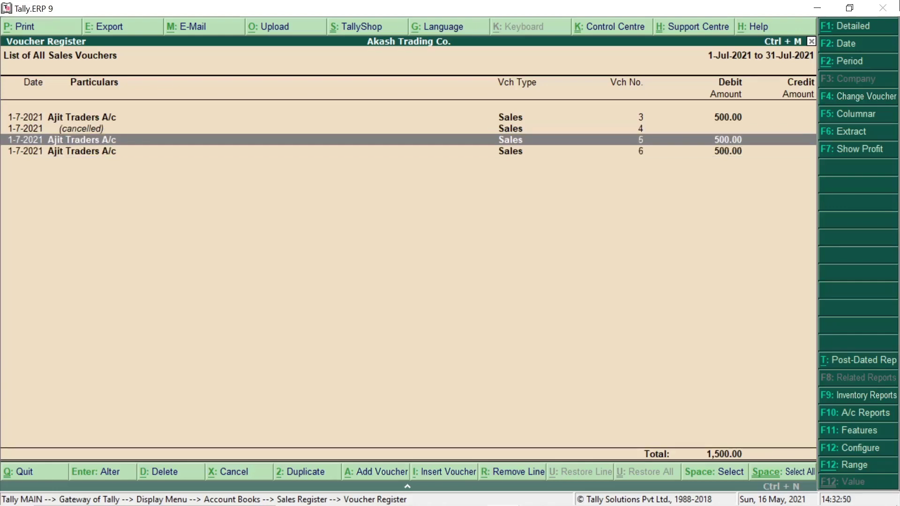
Step: Open the cancelled sales voucher No. 4 to inspect its contents and quit it without changes
key("Down")
key("Up")
key("Up")
key("Return")
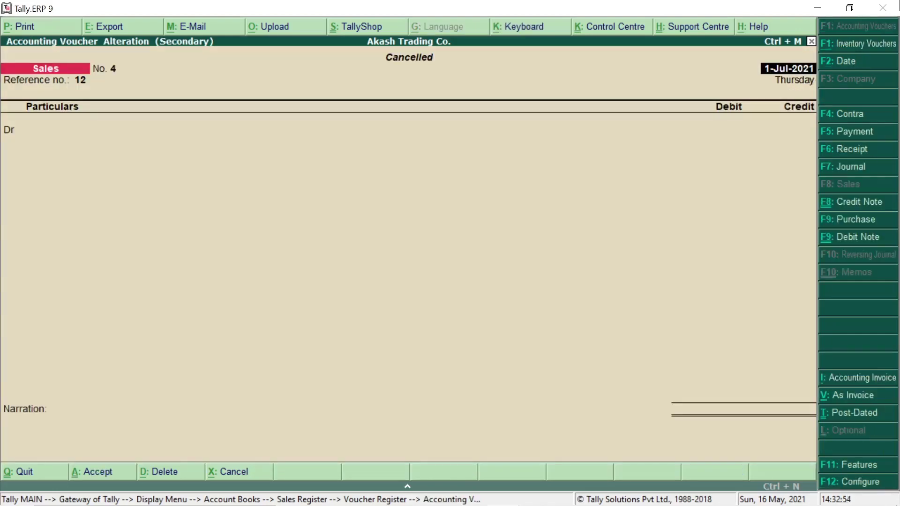
key("Escape")
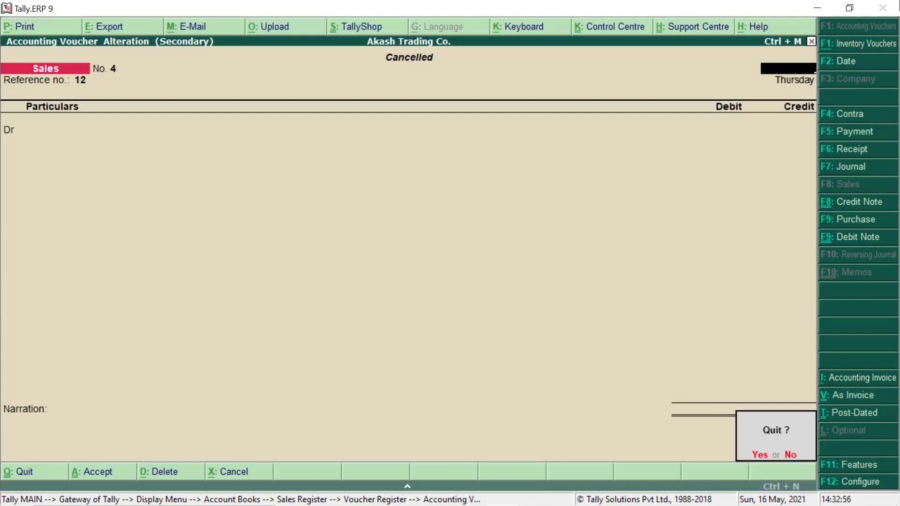
key("Return")
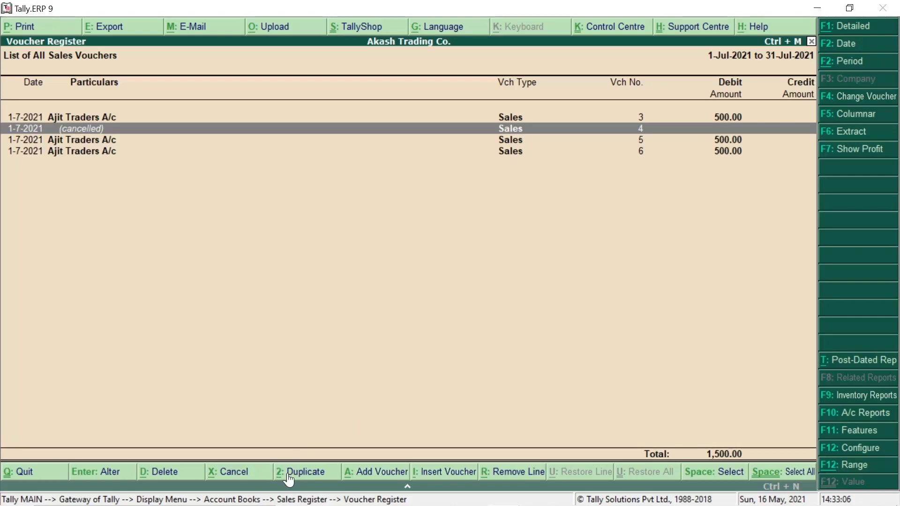
Step: Add a new sales voucher from the July Voucher Register and set its reference number to 20
key("Down")
key("Down")
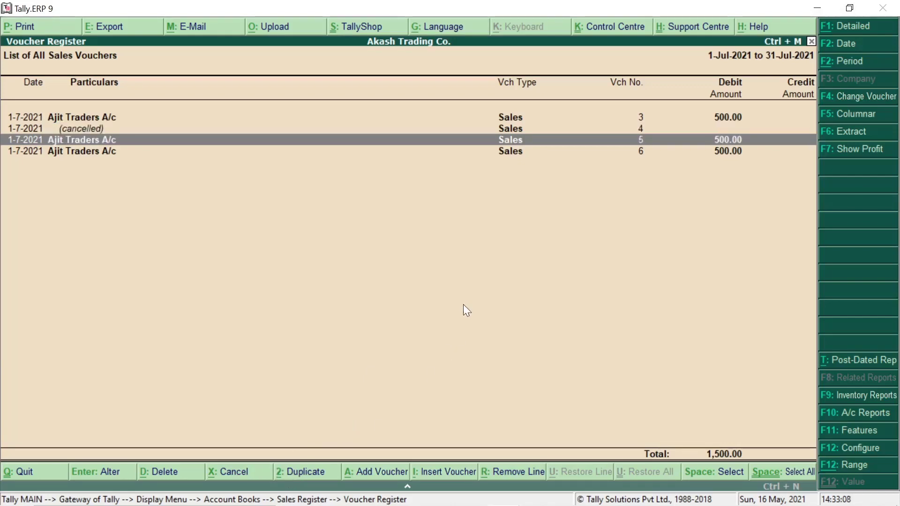
key("Up")
key("Up")
key("Up")
key("Down")
key("Down")
key("Down")
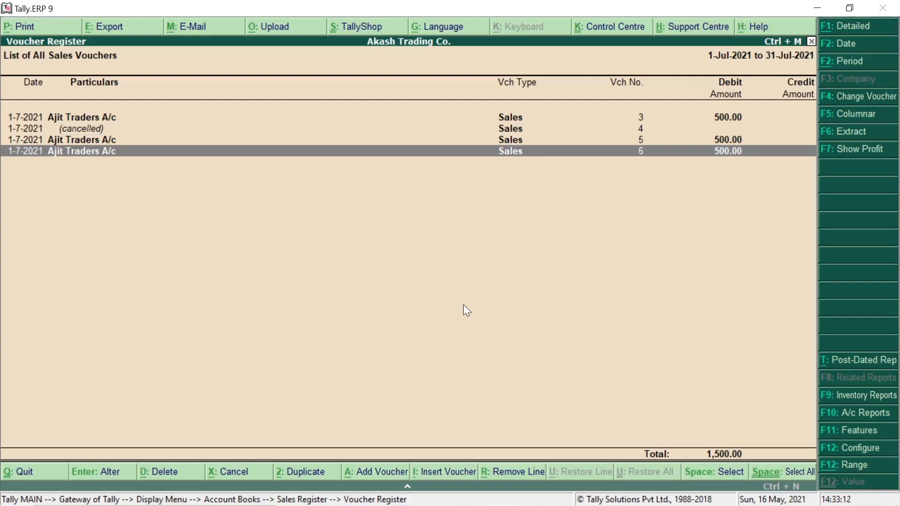
key("alt+a")
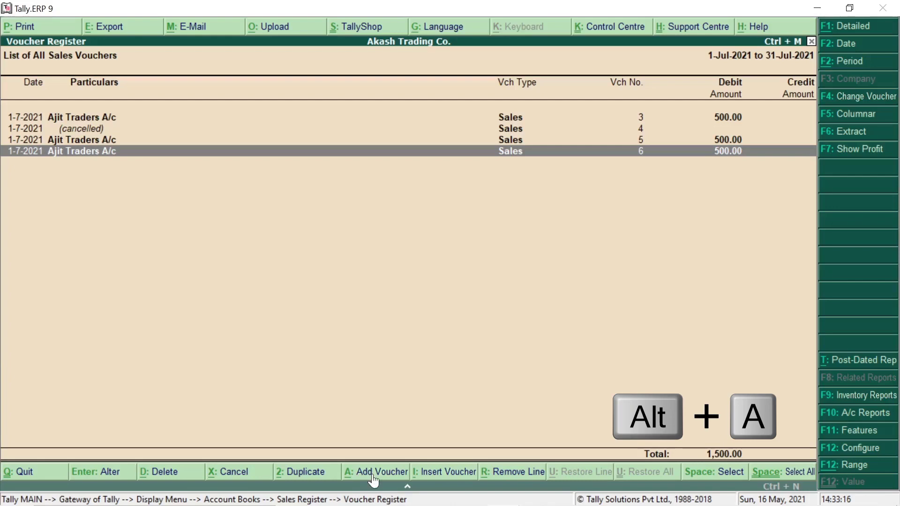
left_click(373, 475)
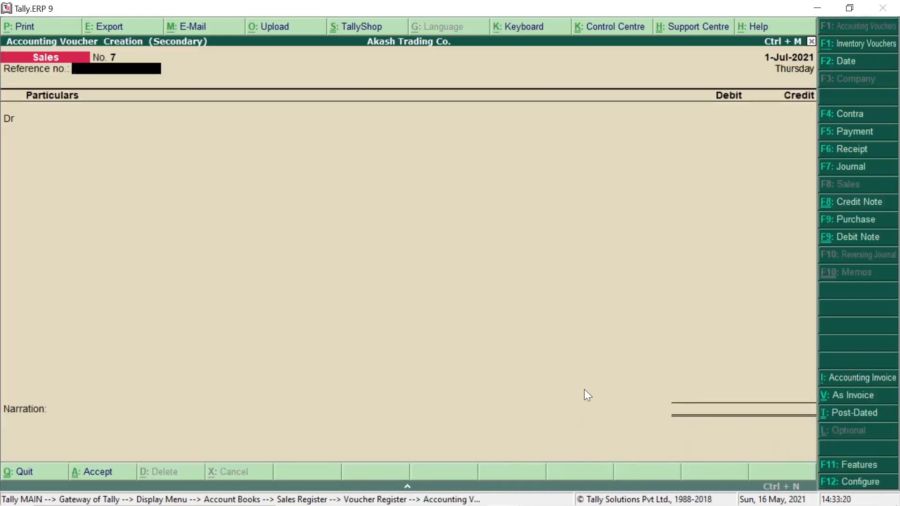
type("20")
key("Return")
Step: Debit Ajit Traders A/c with 5,600, keeping the default party details
key("Return")
key("Return")
key("Return")
key("Return")
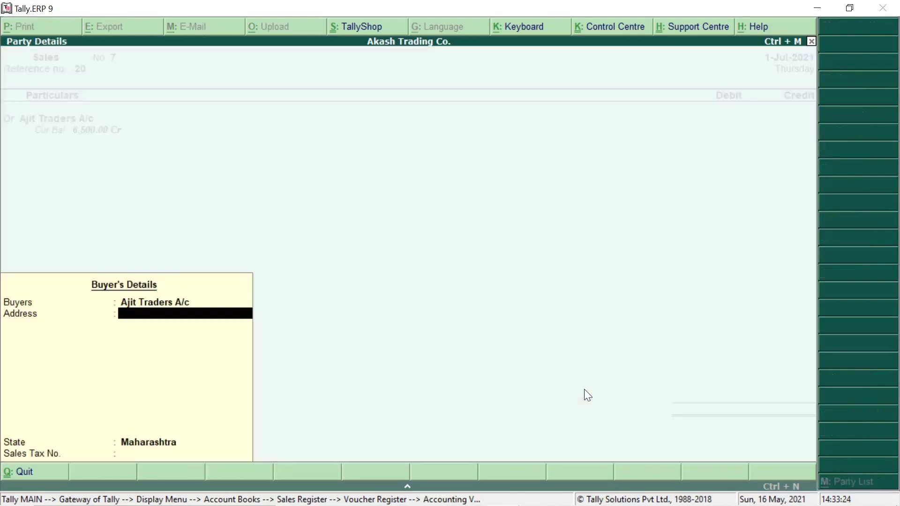
key("Return")
type("5")
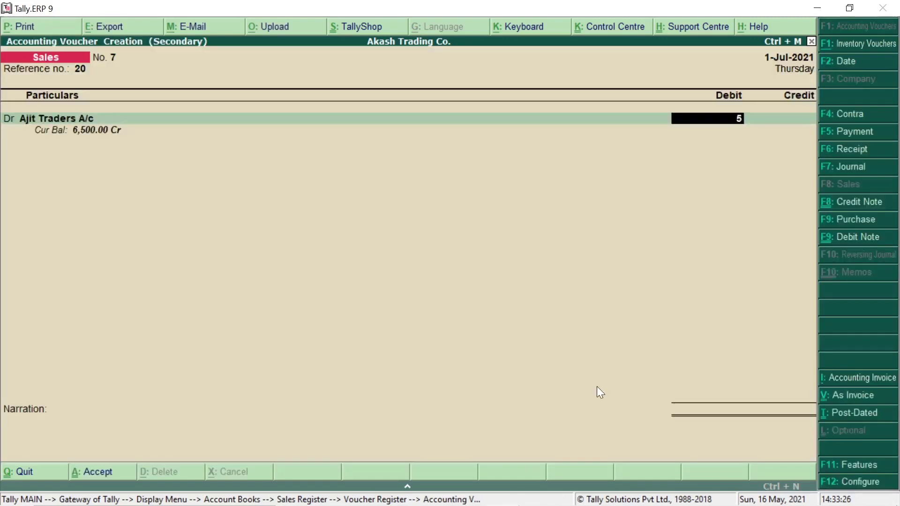
type(",600")
key("Return")
Step: Allocate the 5,600 debit to New Ref 7, credit Sales A/c with 5,600 and accept the voucher
key("Return")
key("Return")
key("Return")
key("Return")
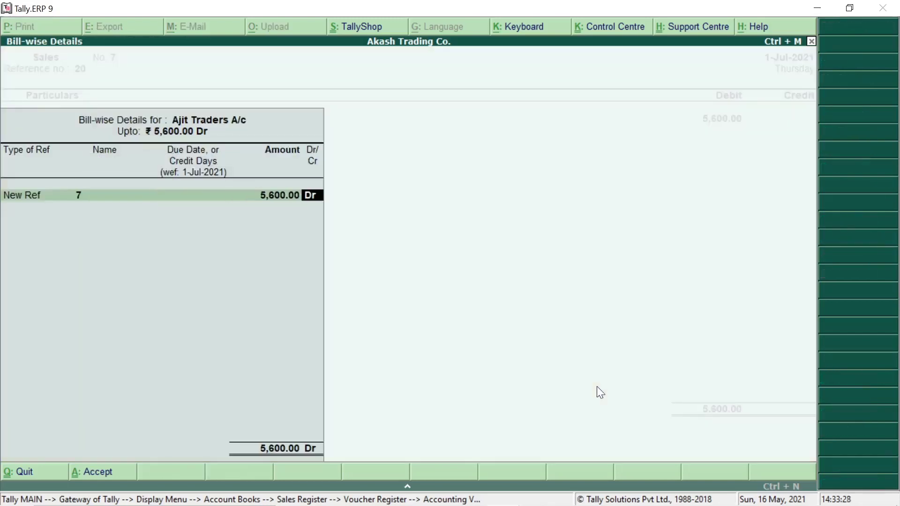
key("Return")
key("Return")
key("Return")
key("Return")
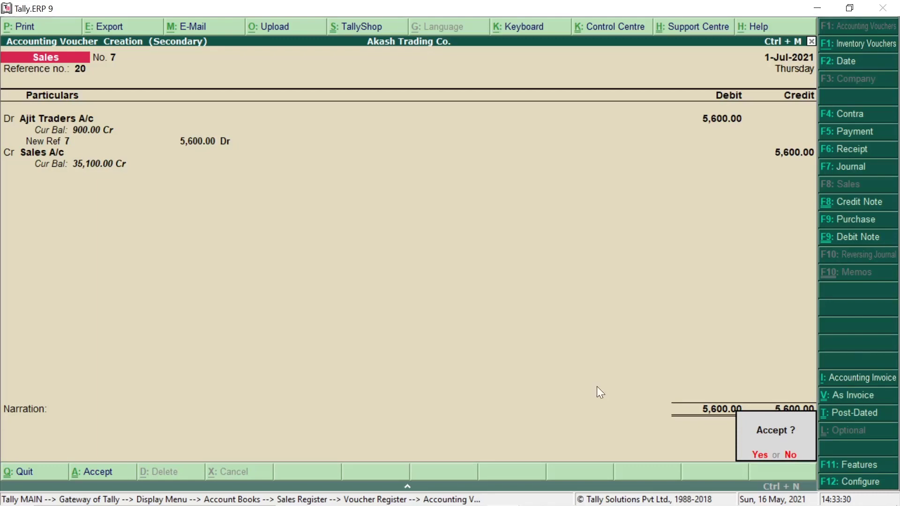
key("Return")
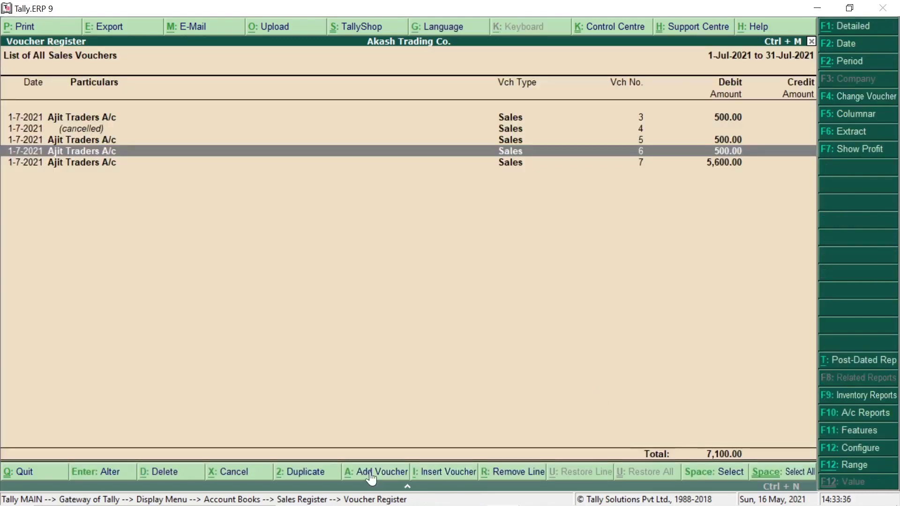
Step: Insert a sales voucher before No. 6 with reference number 125, debiting Ajit Traders A/c with 5,630
key("alt+i")
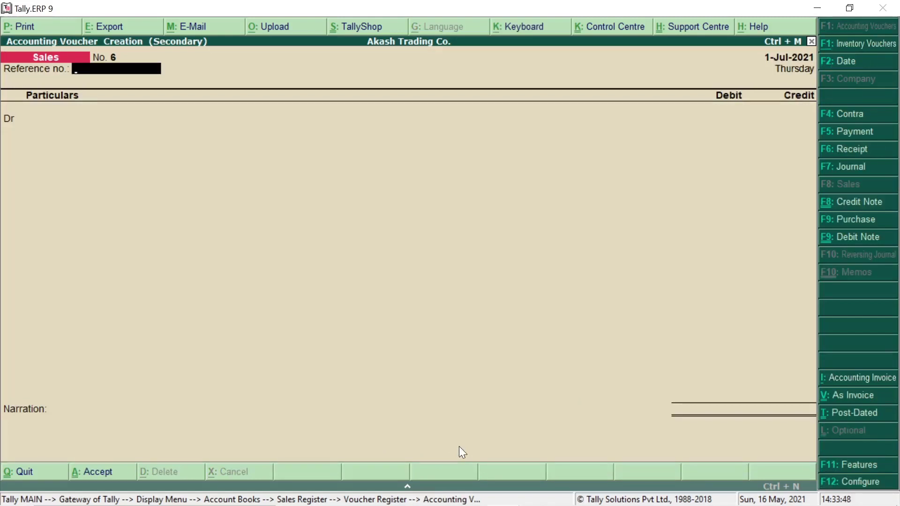
type("125")
key("Return")
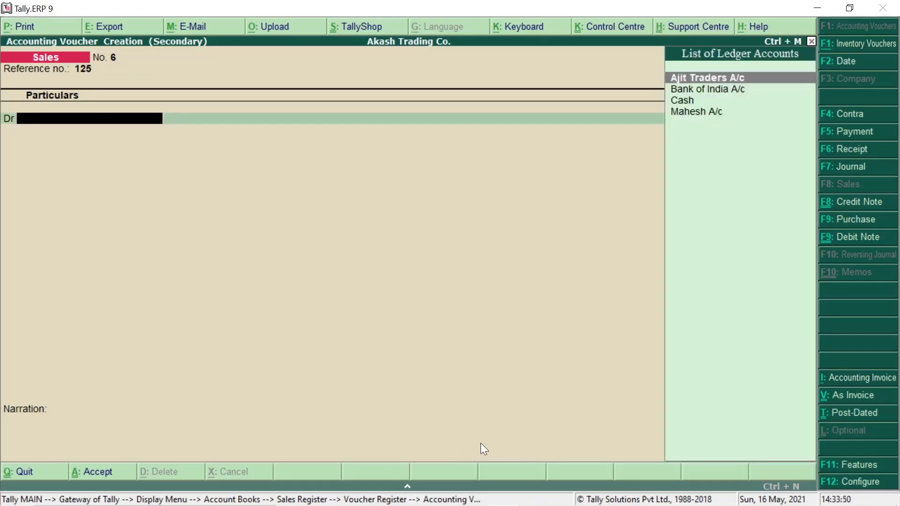
key("Return")
key("Return")
key("Return")
key("Return")
type("5")
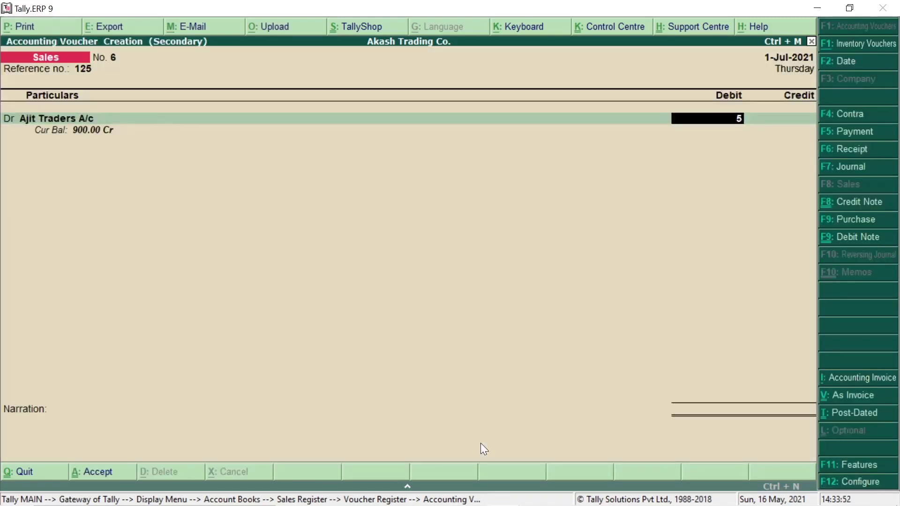
type(",630")
key("Return")
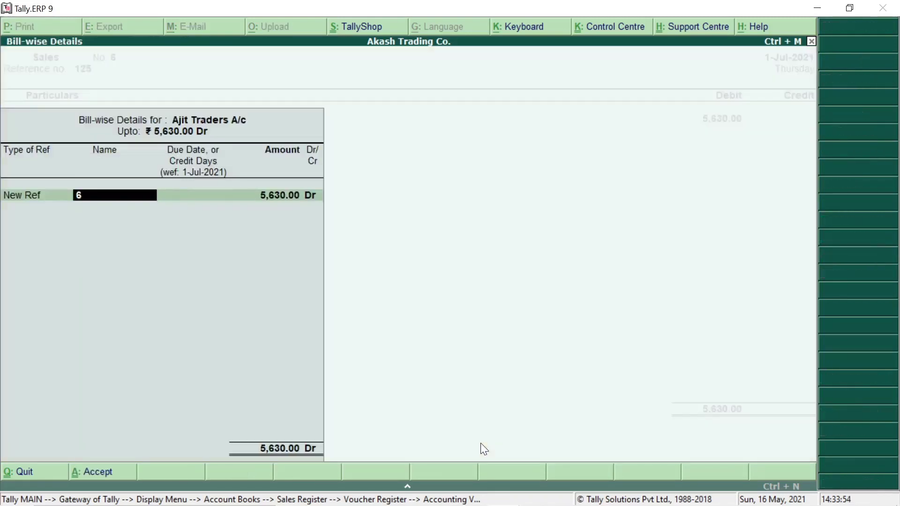
Step: Allocate the 5,630 debit to New Ref 6, credit Sales A/c with 5,630 and accept the voucher
key("Return")
key("Return")
key("Return")
key("Return")
key("Return")
key("Return")
key("Return")
key("Return")
key("Return")
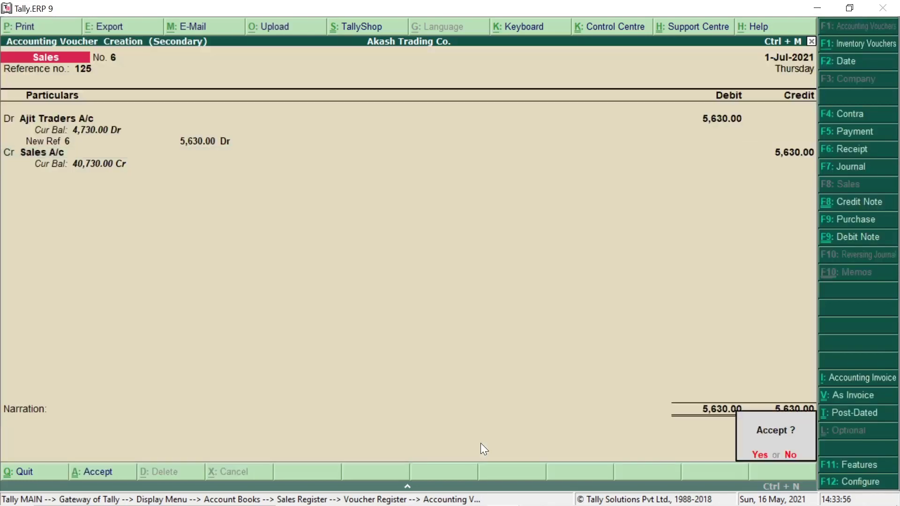
key("Return")
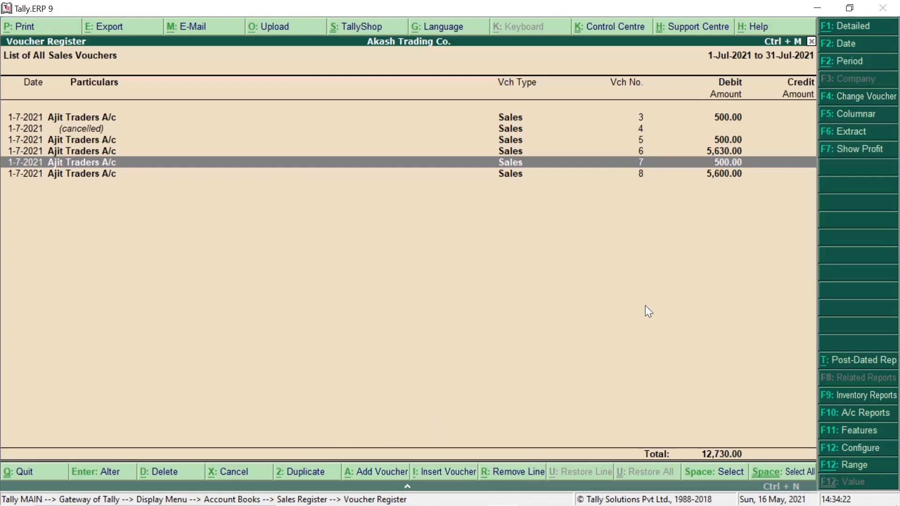
Step: Leave the Sales Register and open the Cash/Bank Summary from Account Books
key("Escape")
key("Escape")
key("Escape")
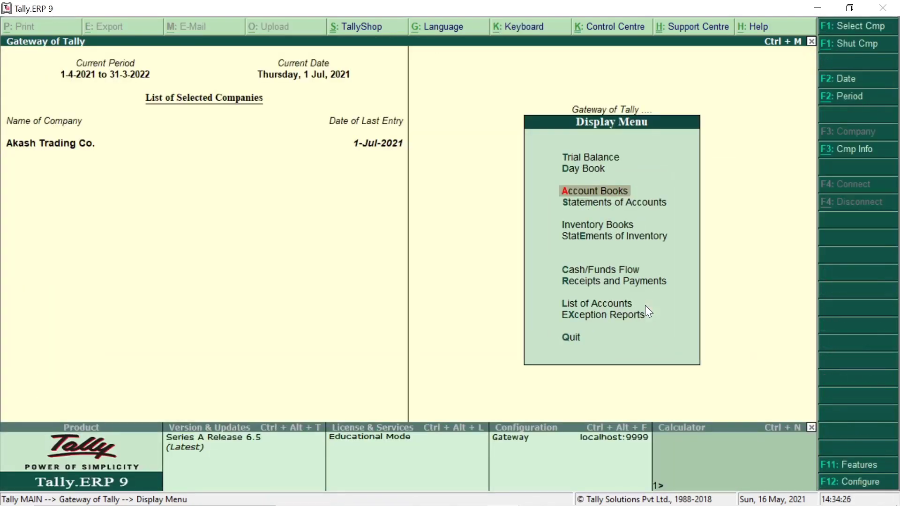
key("Return")
key("Return")
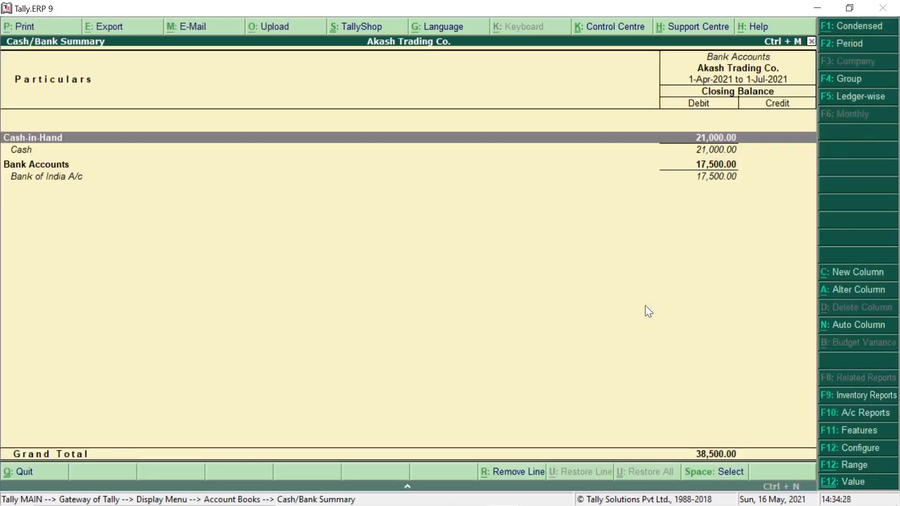
Step: Open the April ledger vouchers of Bank of India A/c from the Cash/Bank Summary
key("Down")
key("Down")
key("Down")
key("Return")
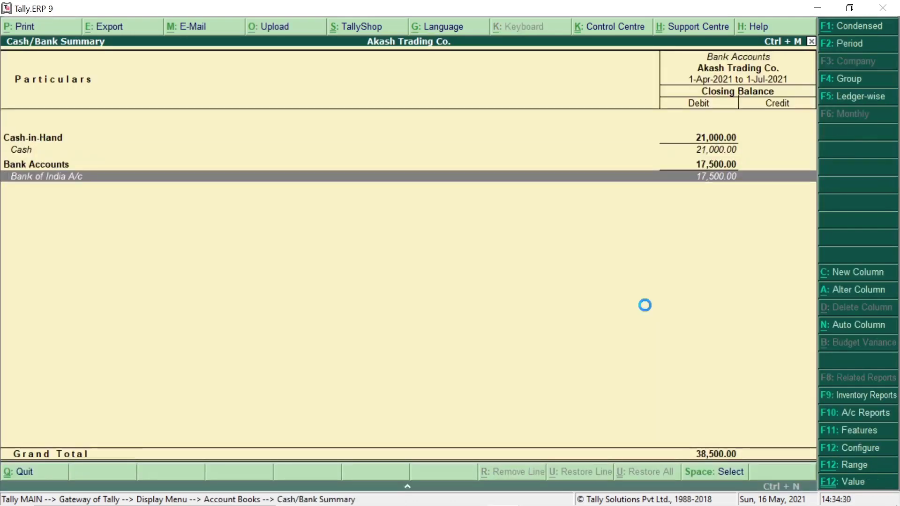
key("Up")
key("Up")
key("Up")
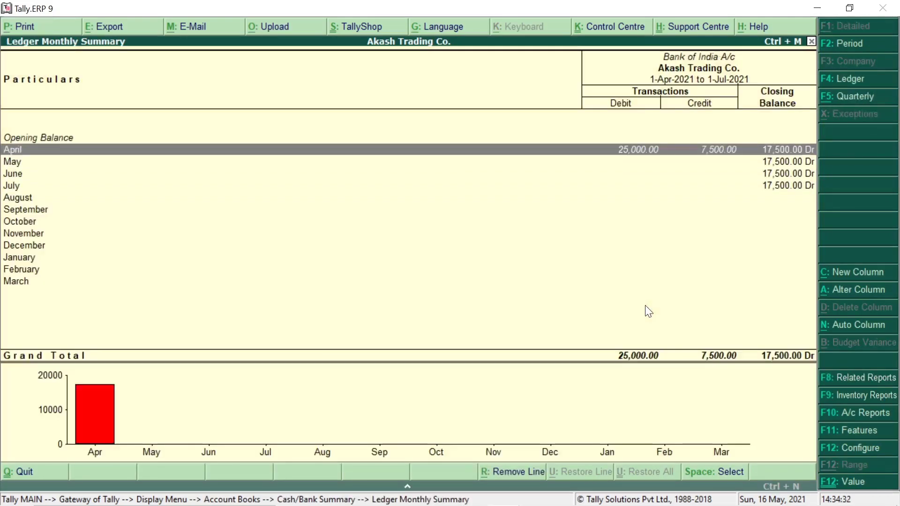
key("Return")
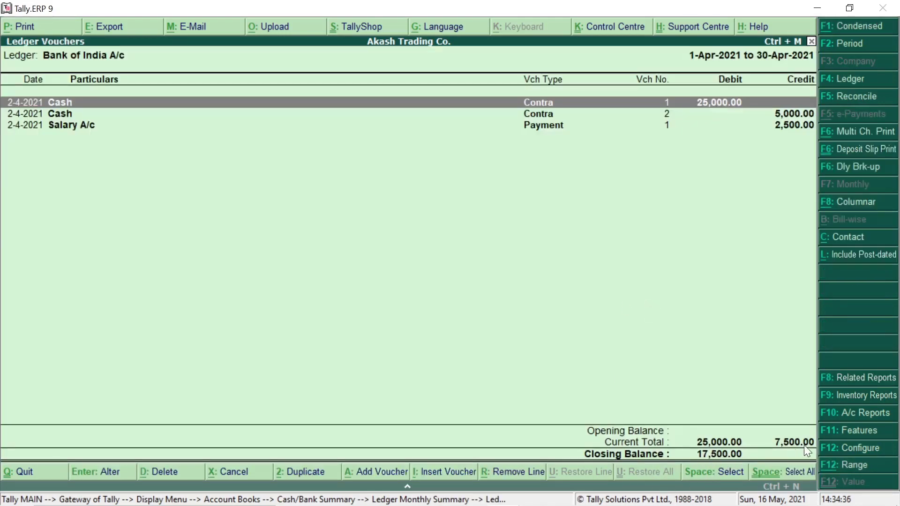
Step: Remove the Salary A/c payment line from the Bank of India A/c ledger vouchers, and reopen the April vouchers from the monthly summary
key("Down")
key("Down")
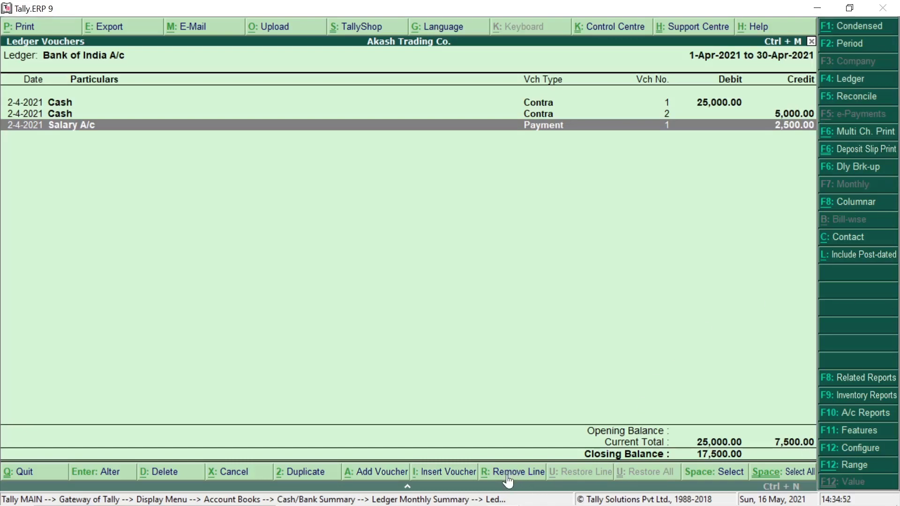
key("alt+r")
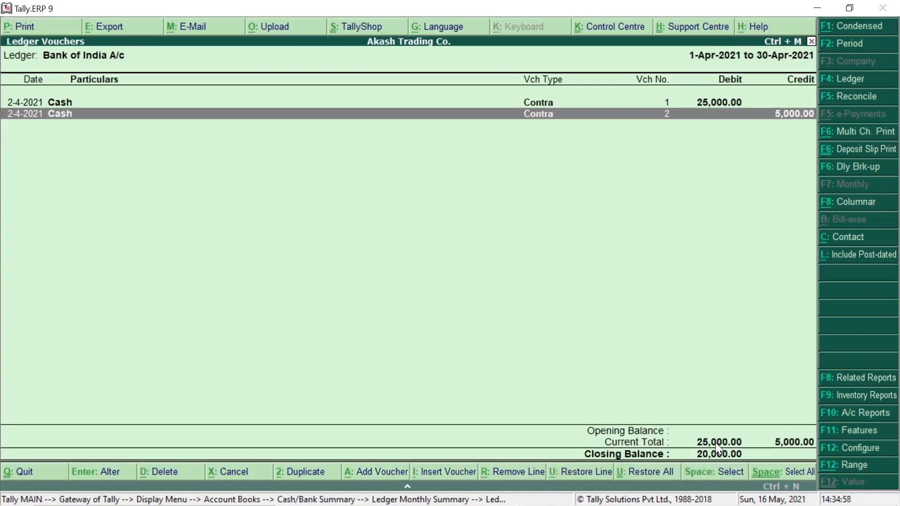
key("Escape")
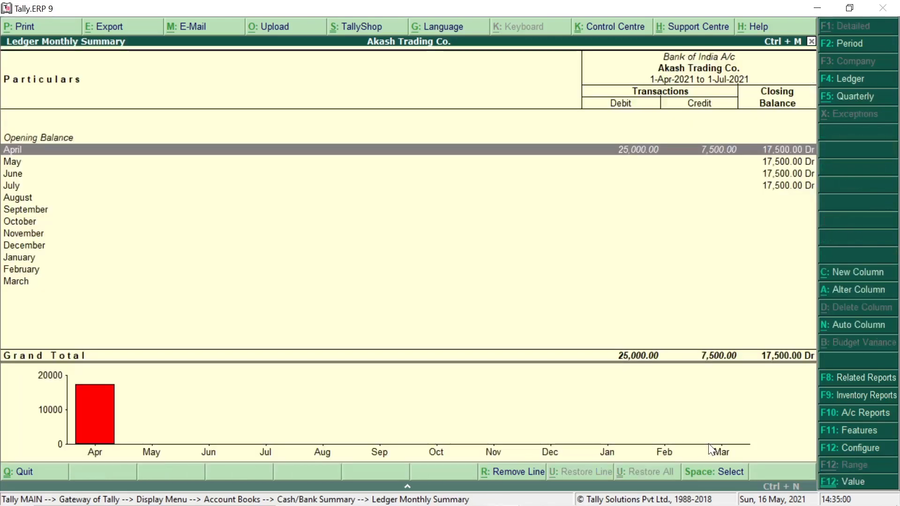
key("Return")
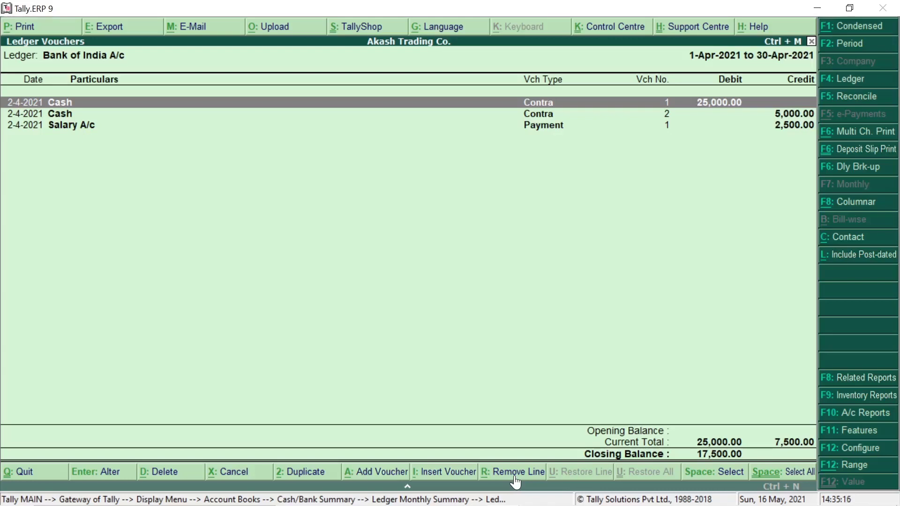
Step: Select all the ledger voucher lines and clear the selection, and do the same for only the first Cash contra line
left_click(774, 473)
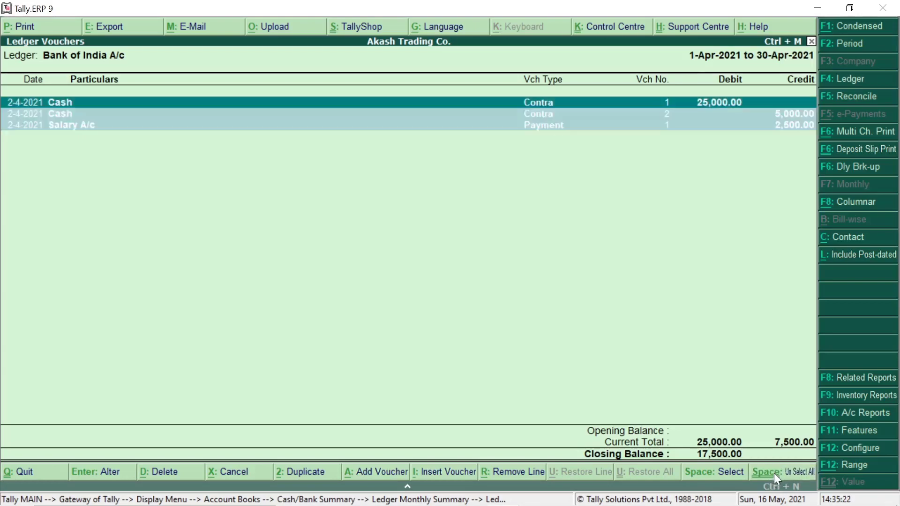
key("ctrl+space")
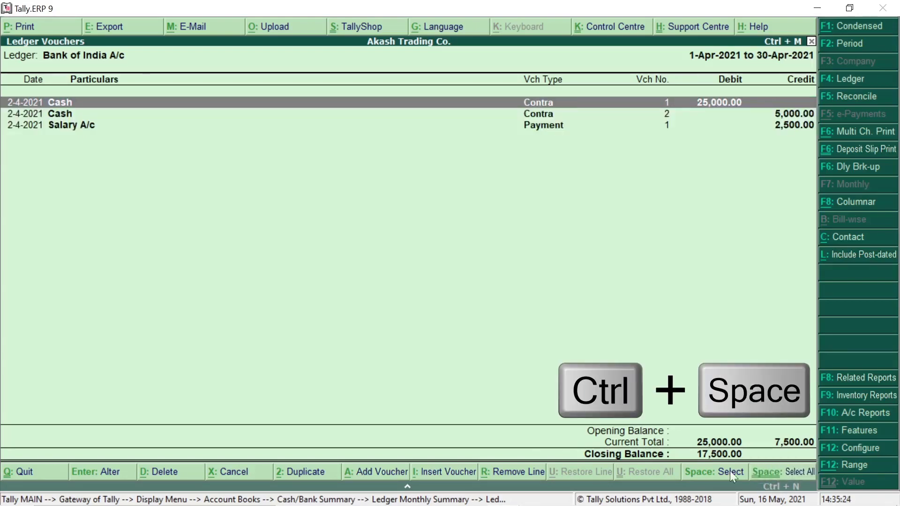
left_click(703, 474)
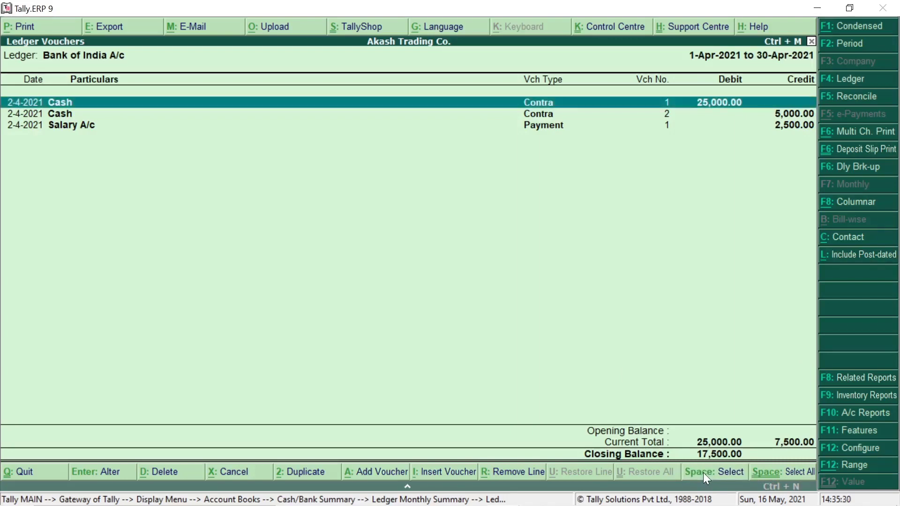
left_click(710, 472)
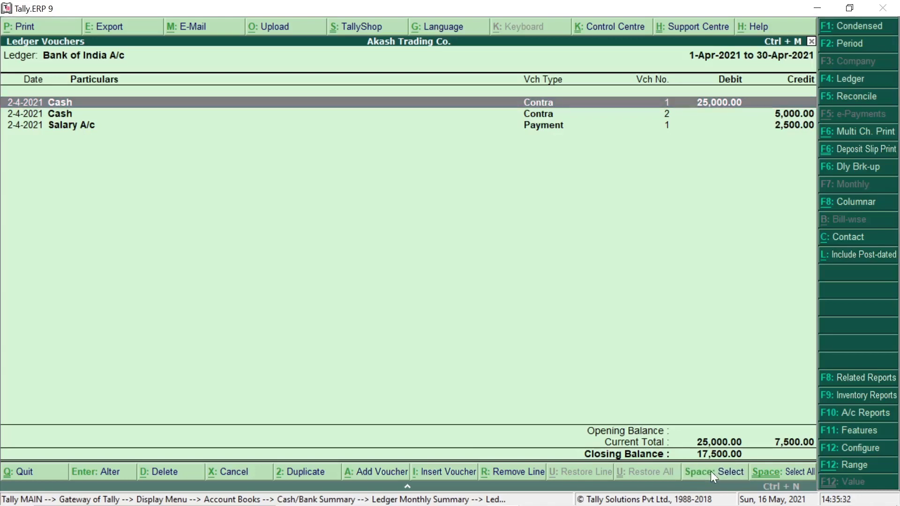
Step: Select the Cash contra voucher No. 2 line, and extend the selection to all lines of the ledger
key("Up")
key("Down")
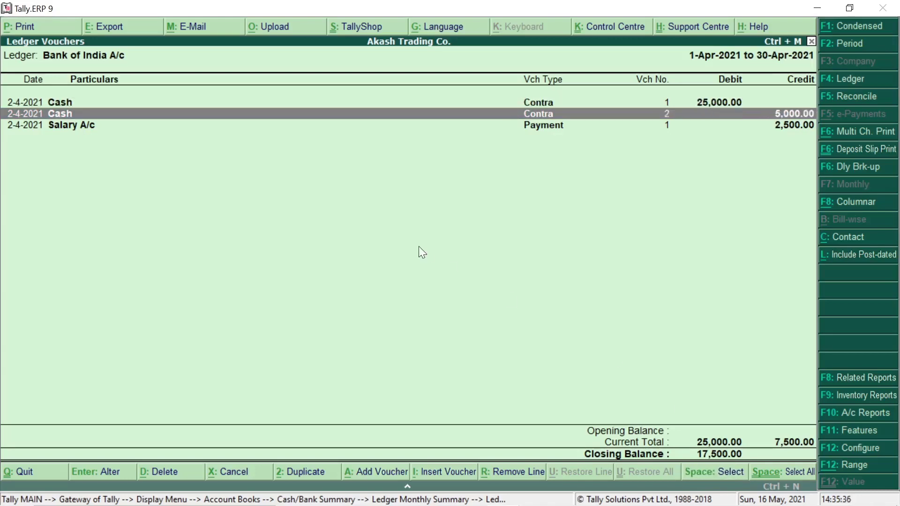
key("space")
key("Down")
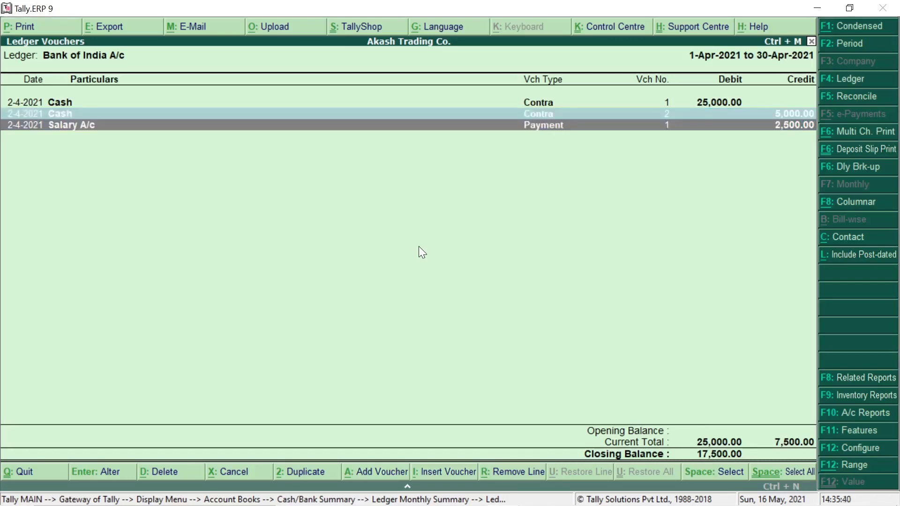
key("ctrl+space")
key("Up")
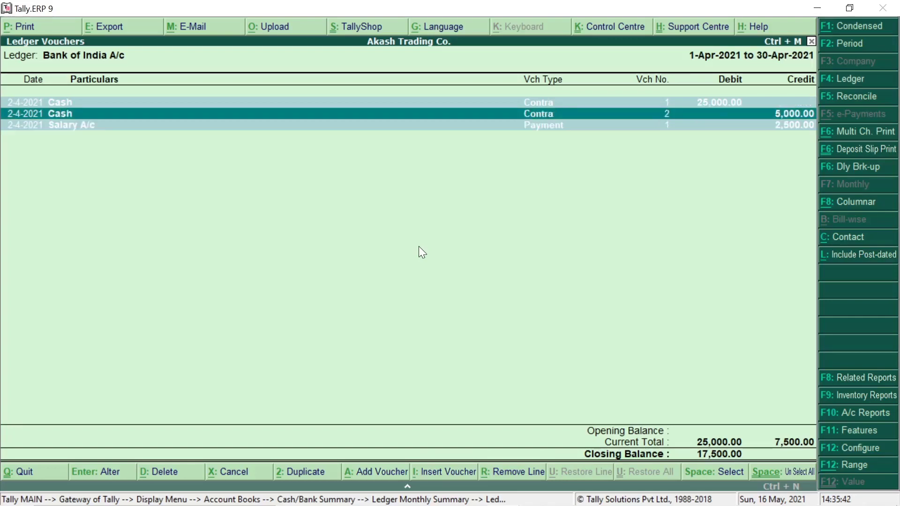
key("Up")
key("Down")
key("Up")
key("Down")
key("Down")
key("Up")
key("Up")
key("Down")
key("Down")
key("Up")
key("Up")
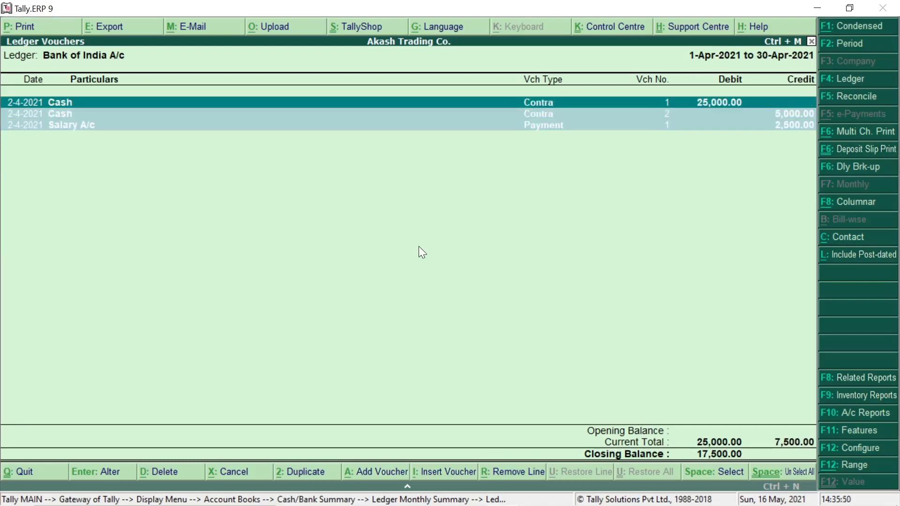
Step: Leave the Bank of India A/c ledger vouchers and return to the Gateway of Tally
key("Escape")
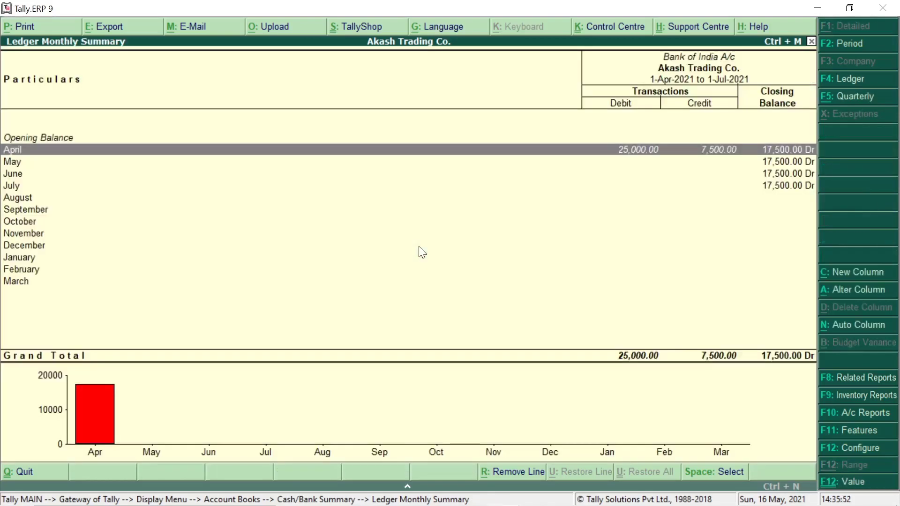
key("Escape")
key("Escape")
key("Escape")
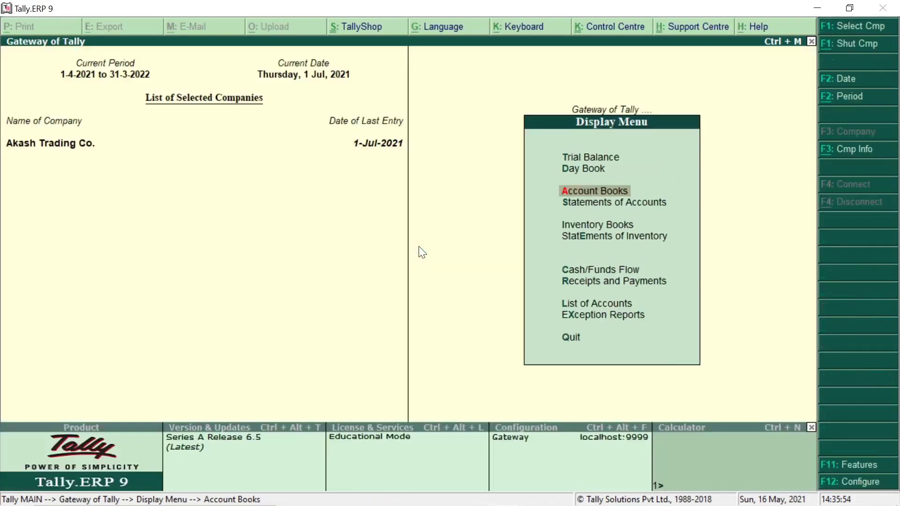
key("Escape")
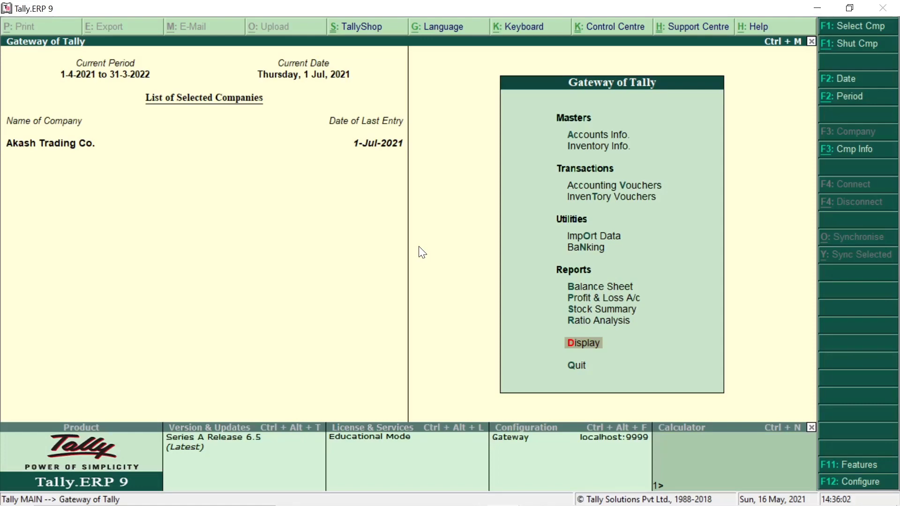
Step: Cancel the company selection and shut Akash Trading Co. from the Gateway of Tally
left_click(852, 28)
key("Escape")
key("alt+F1")
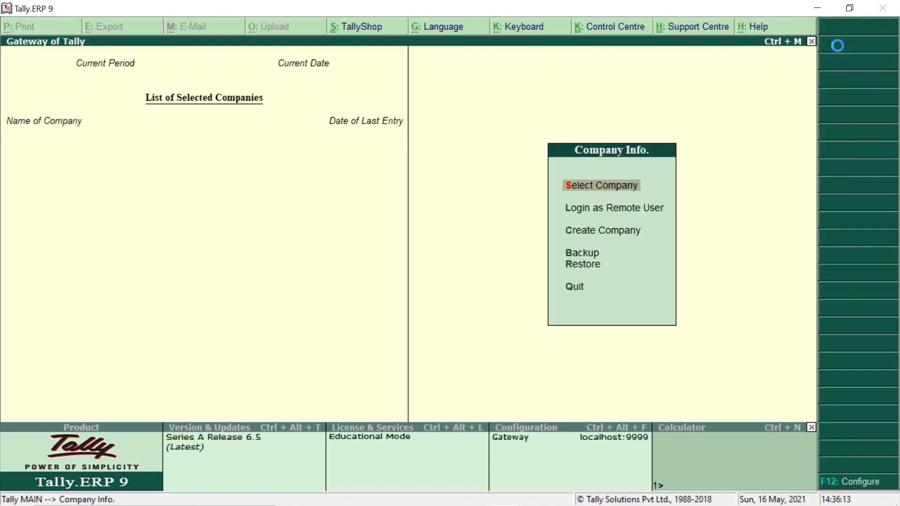
Step: Load Akash Trading Co. again from the list of companies
key("Return")
key("Down")
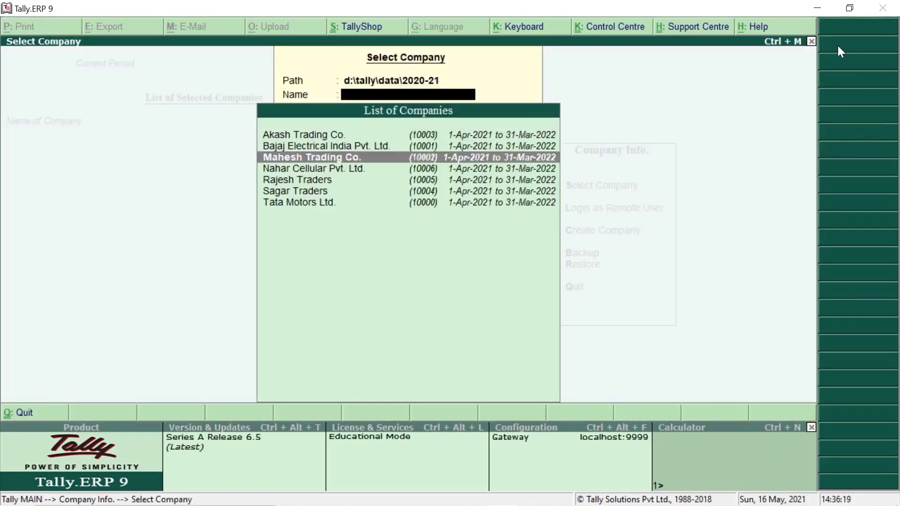
key("Up")
key("Up")
key("Return")
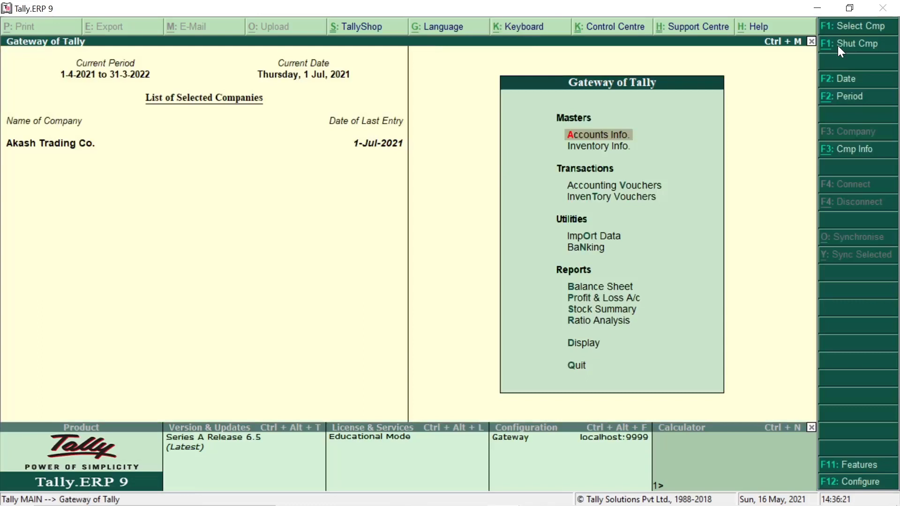
Step: Open the Change Period form and leave it without entering new dates
key("F2")
key("alt+F2")
left_click(842, 98)
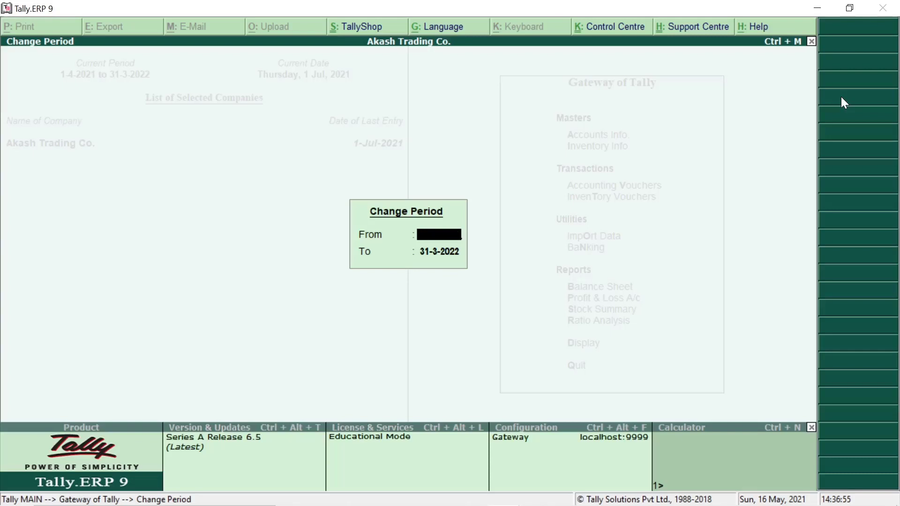
key("Escape")
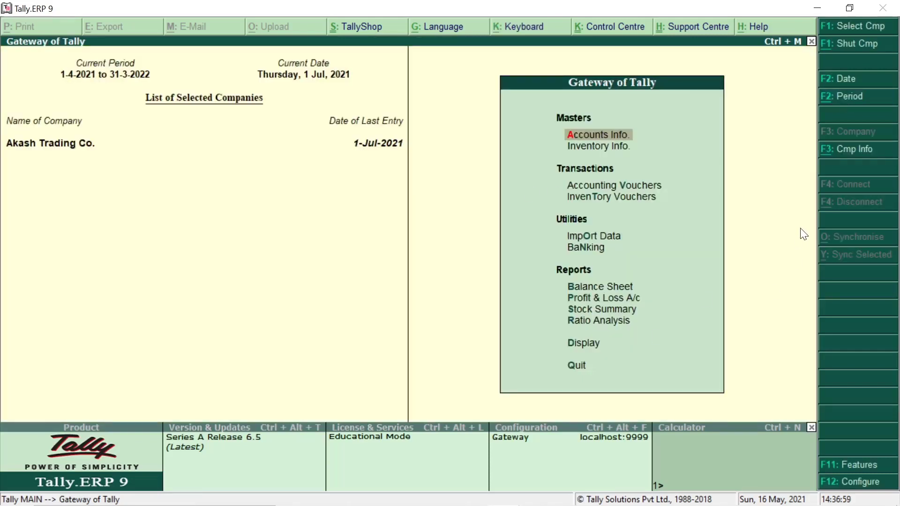
Step: Look through the Company Info. options from Select Company to Restore, and return to the Gateway of Tally
key("alt+F3")
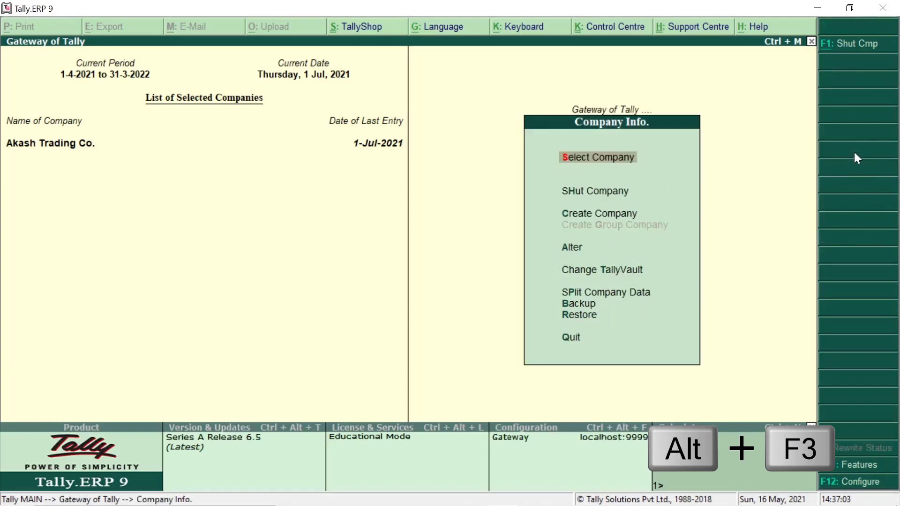
key("Down")
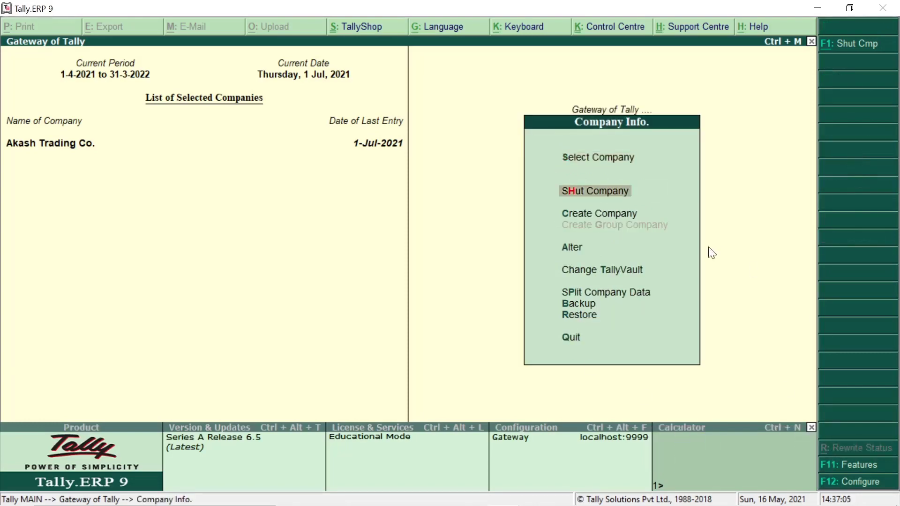
key("Up")
key("Down")
key("Up")
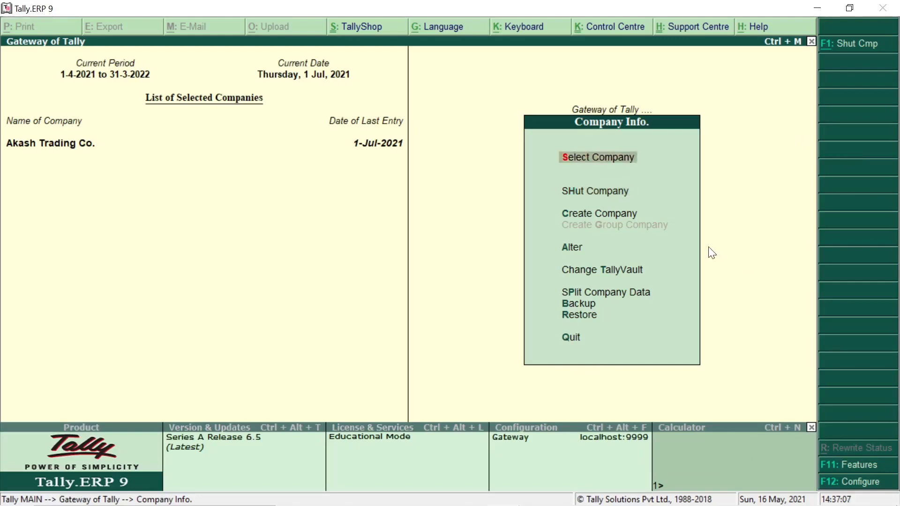
key("Down")
key("Down")
key("Down")
key("Down")
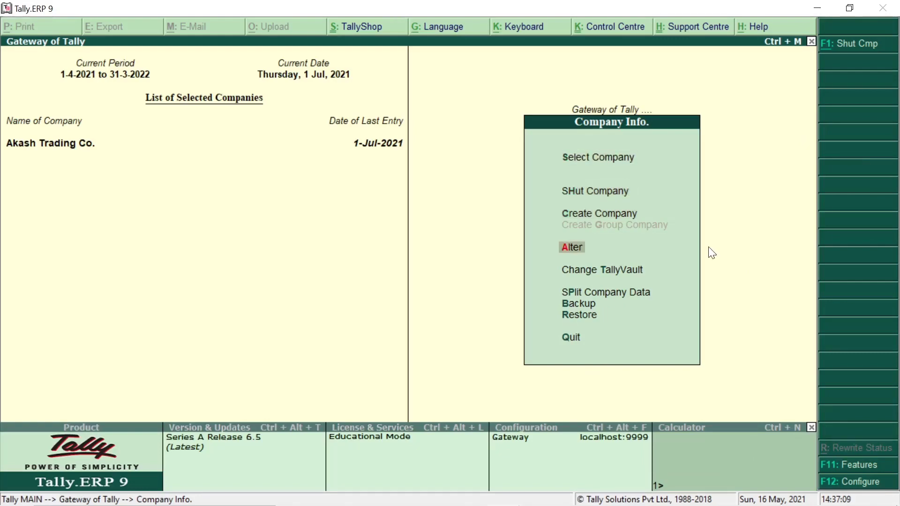
key("Down")
key("Down")
key("Down")
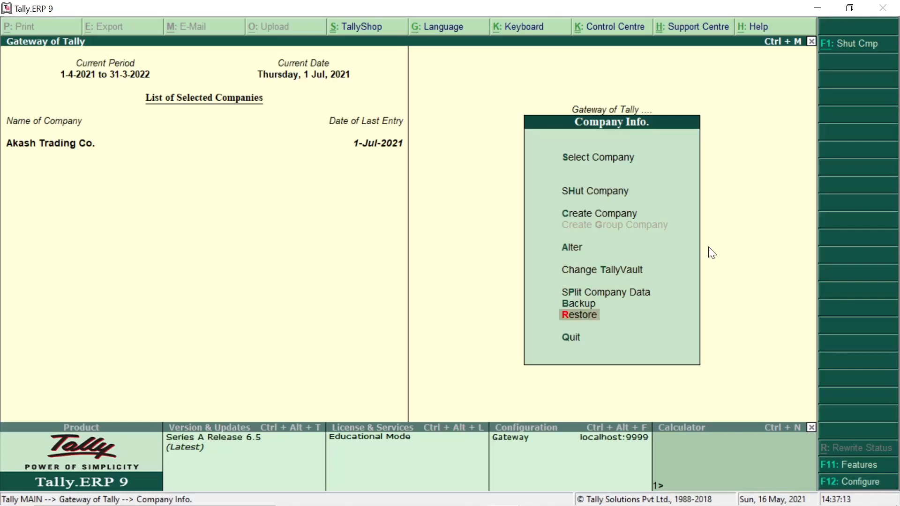
key("Escape")
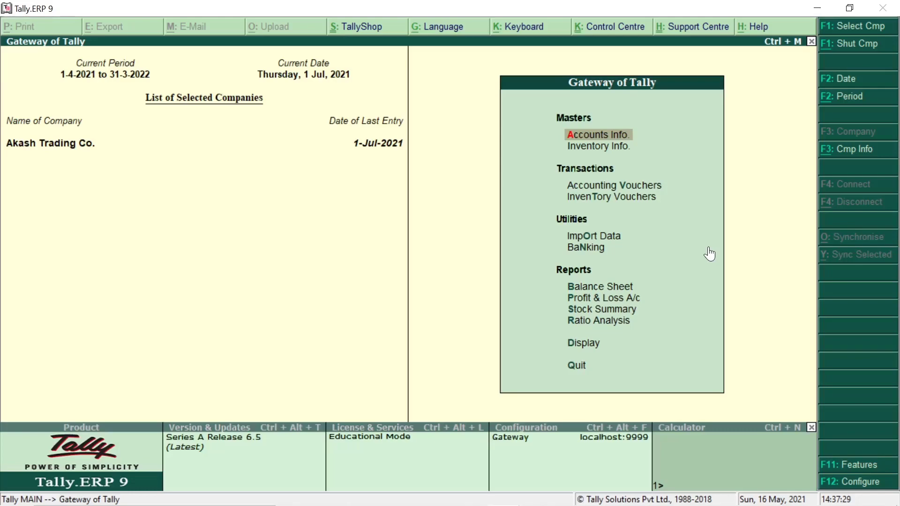
Step: Open the Balance Sheet report of Akash Trading Co. from the Gateway of Tally
key("Down")
key("Down")
key("Down")
key("Down")
key("Down")
key("Down")
key("Down")
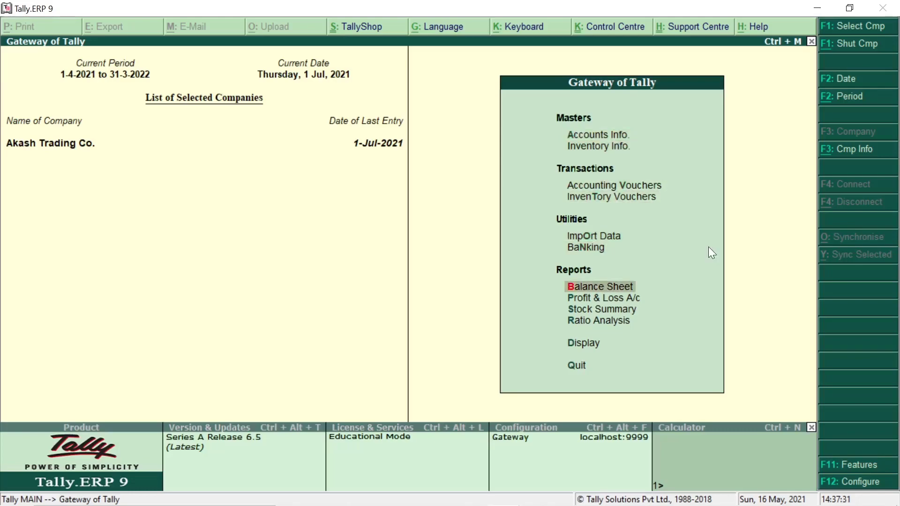
key("Up")
key("Return")
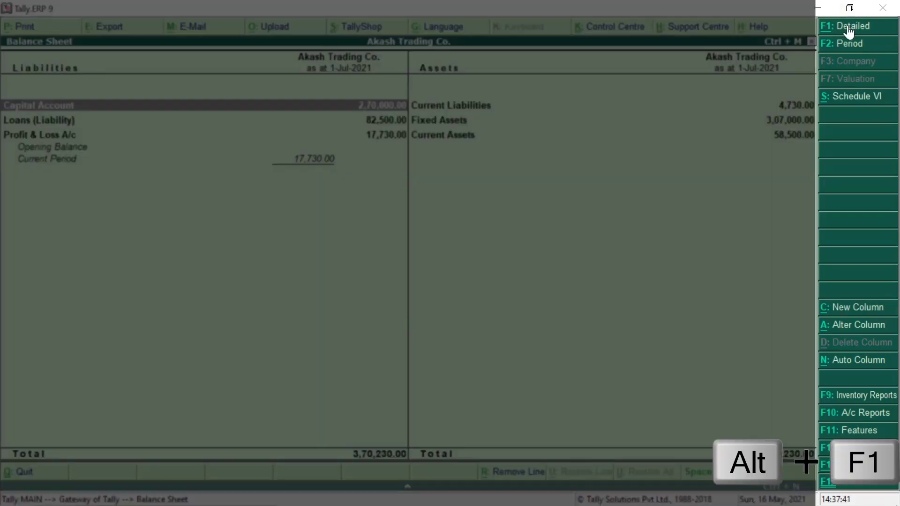
Step: Switch the Balance Sheet back and forth between the condensed and detailed views, leaving it in the detailed view
left_click(853, 27)
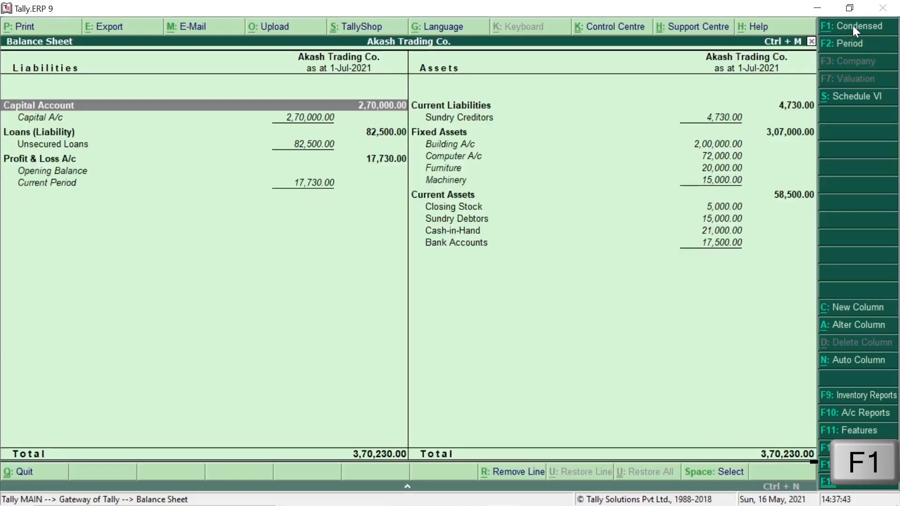
left_click(848, 26)
left_click(848, 26)
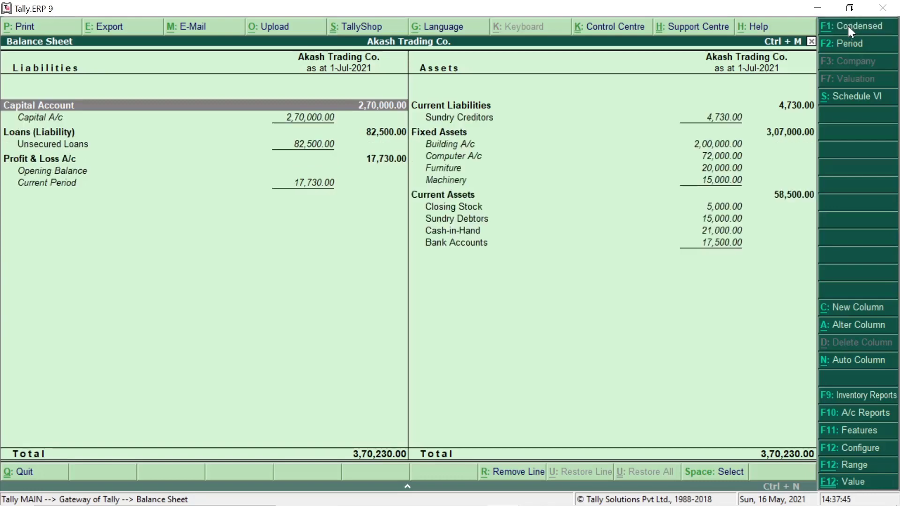
left_click(848, 27)
left_click(848, 26)
left_click(848, 25)
left_click(848, 26)
Step: Print the detailed Balance Sheet with print preview, toggling the preview option off and back on before accepting
key("alt+p")
left_click(13, 29)
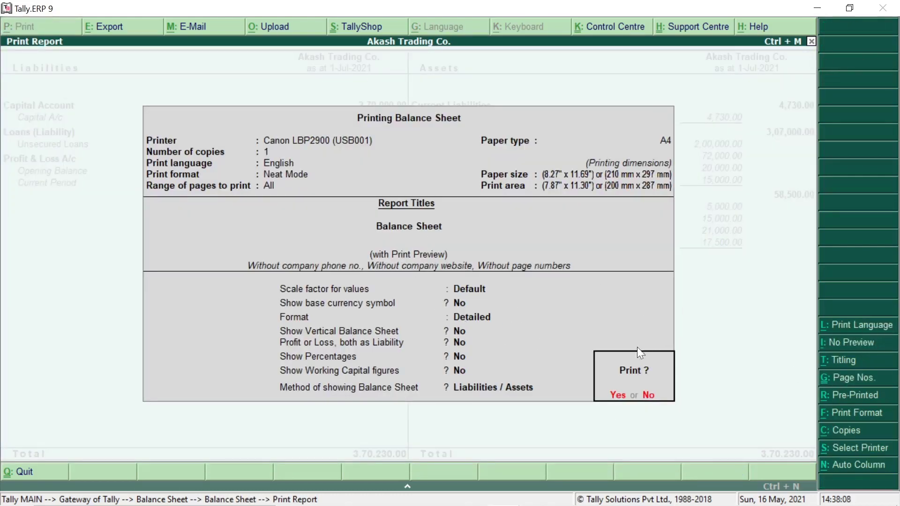
left_click(852, 345)
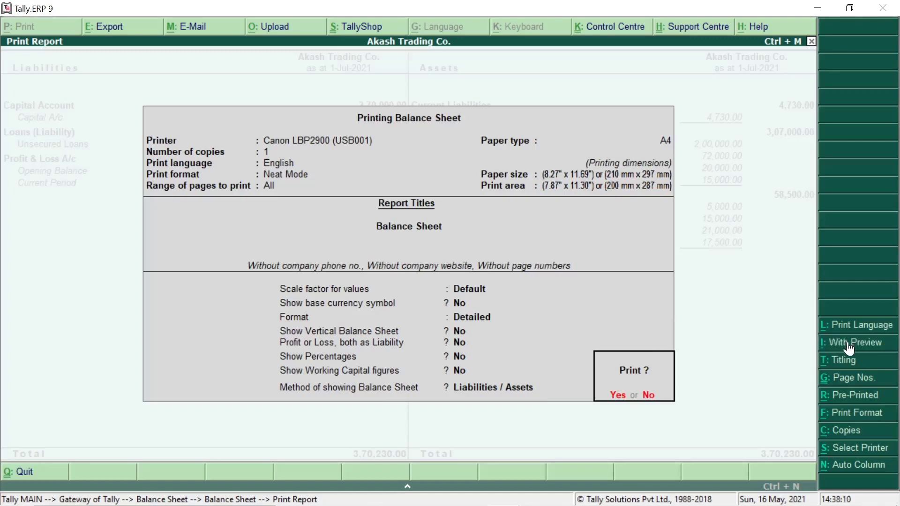
left_click(848, 343)
left_click(849, 344)
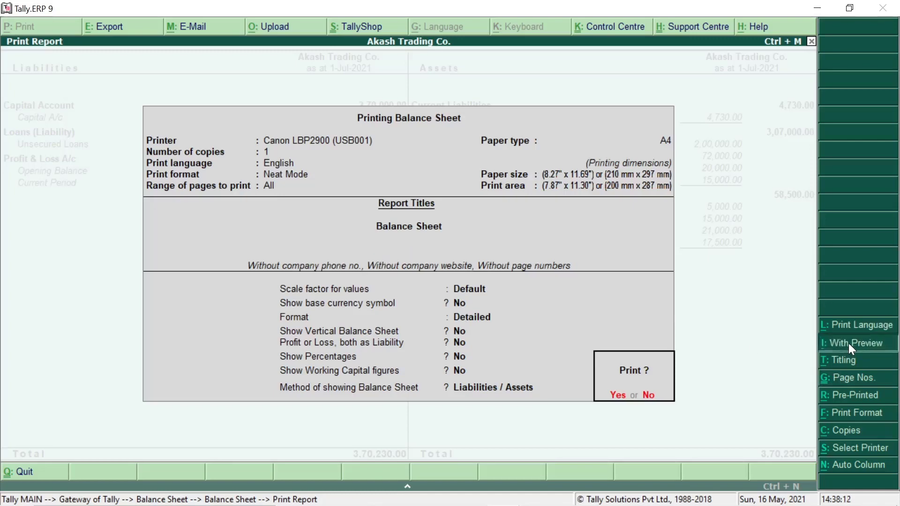
left_click(821, 348)
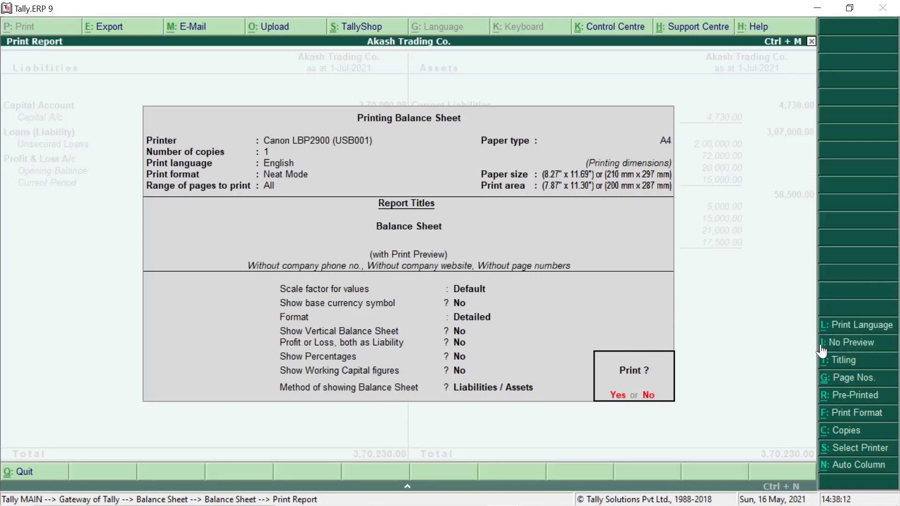
left_click(616, 395)
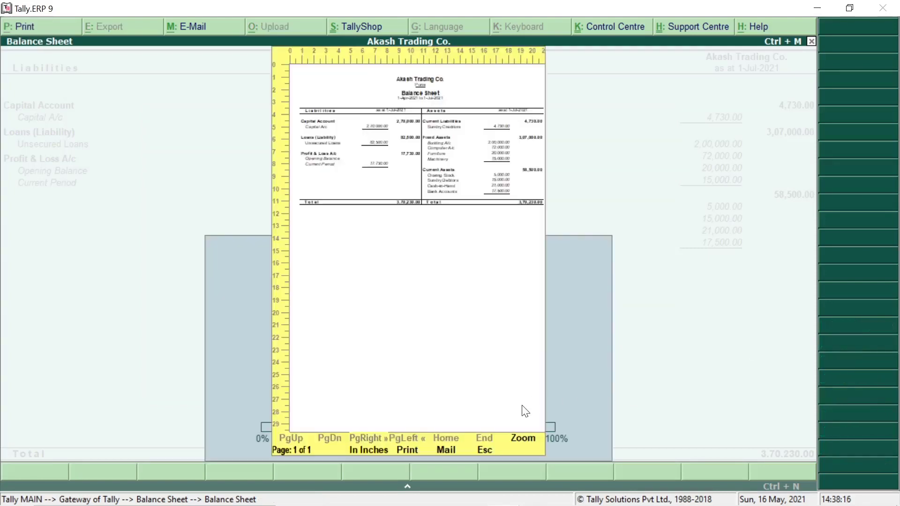
Step: Zoom the Balance Sheet print preview in and out several times, and close the preview
left_click(523, 439)
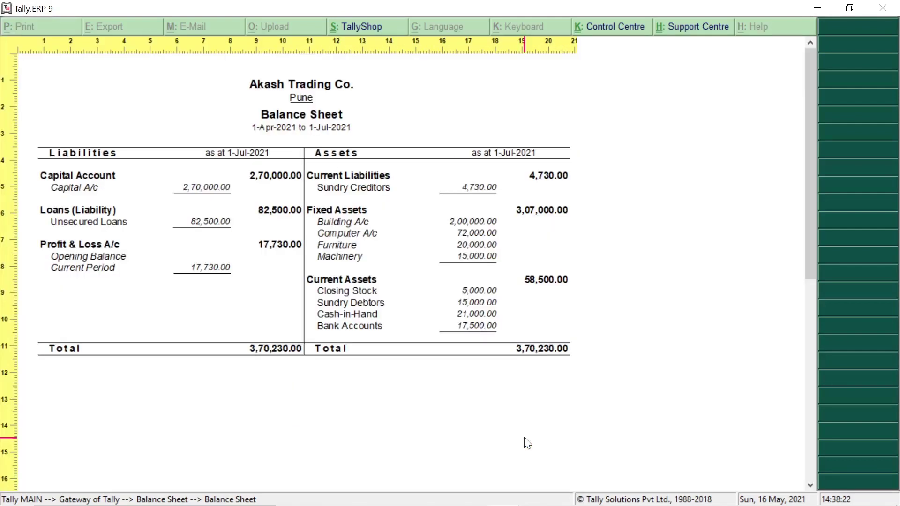
key("alt+z")
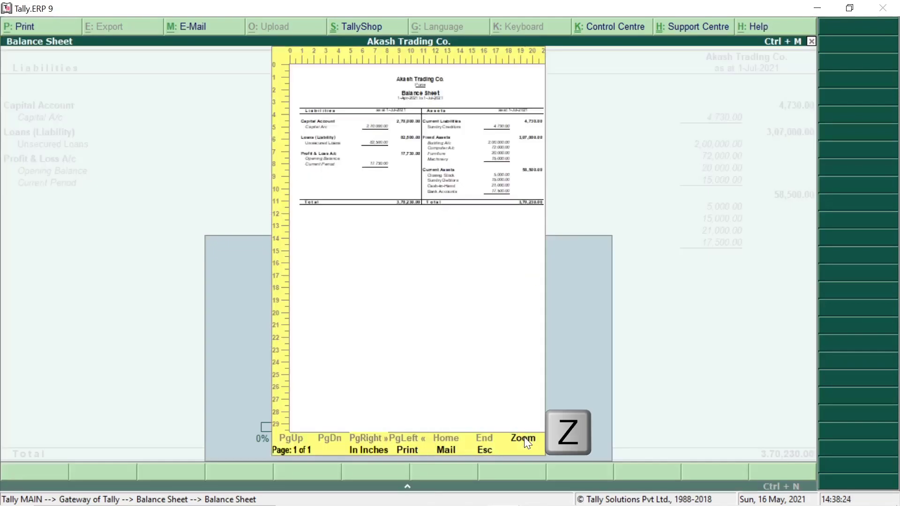
left_click(524, 439)
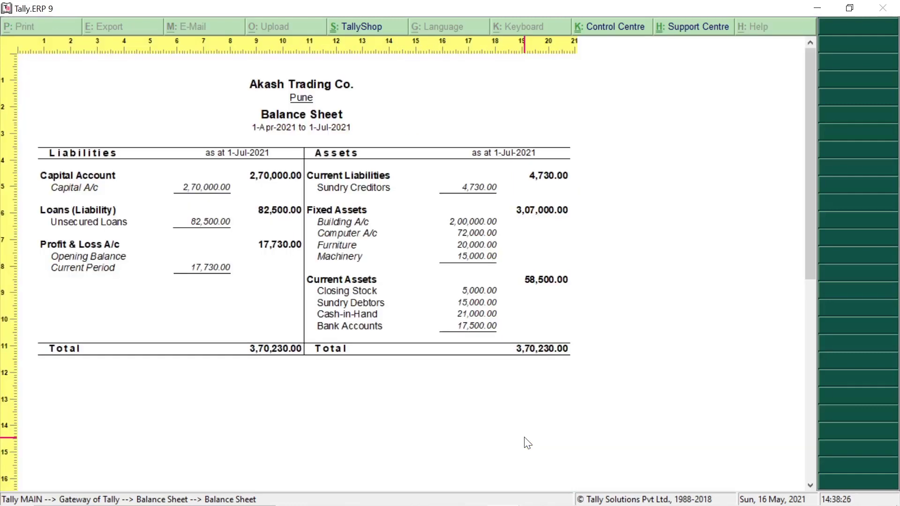
key("Escape")
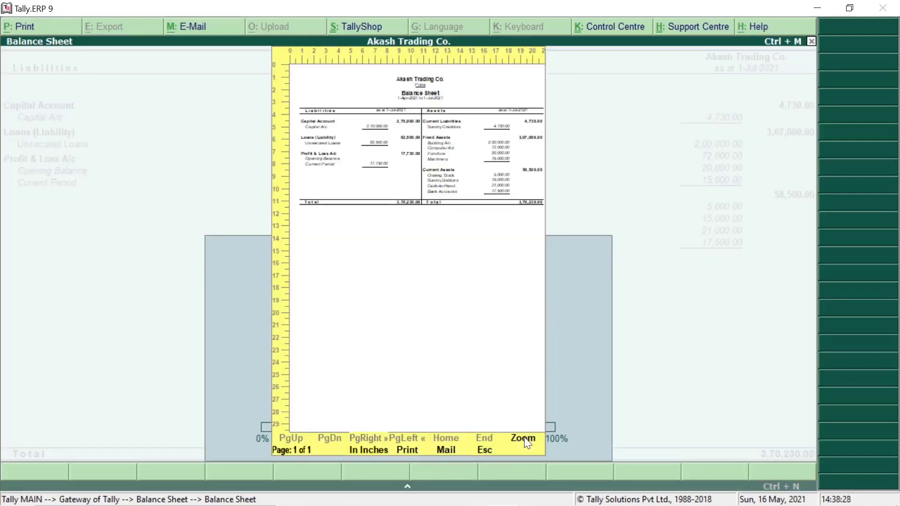
left_click(524, 439)
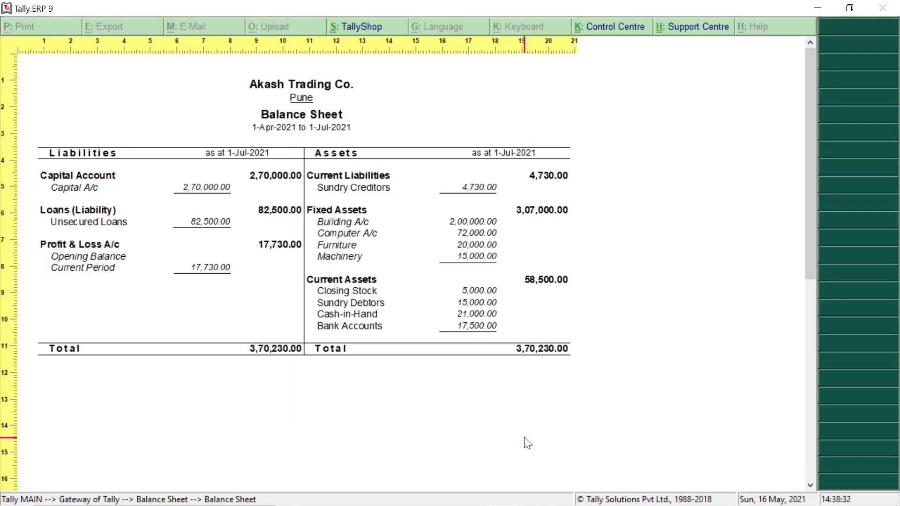
left_click(526, 439)
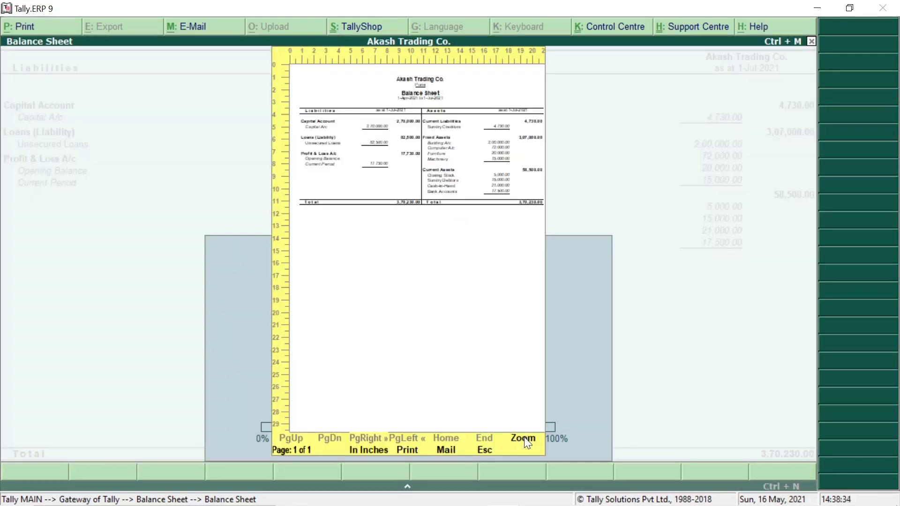
key("Escape")
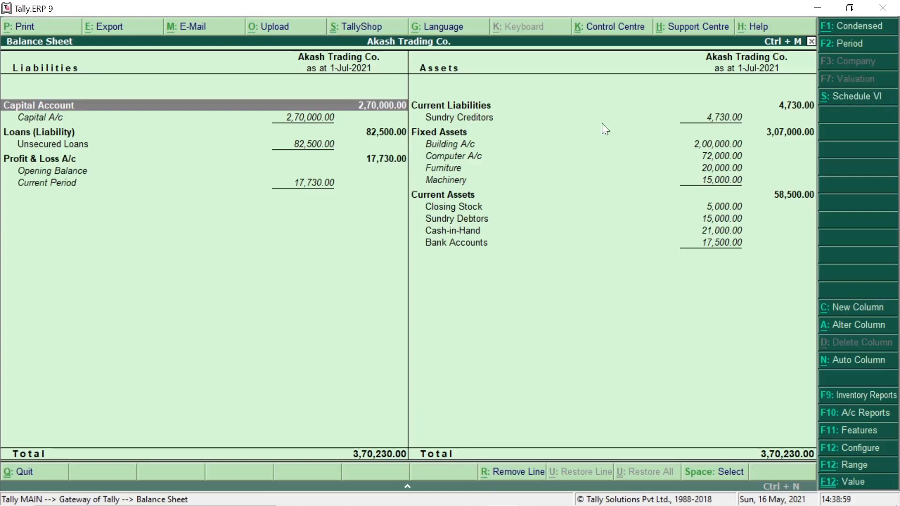
Step: Open the Schedule VI Balance Sheet, going through all groups of the Note Number Configuration without entries and accepting it
left_click(872, 95)
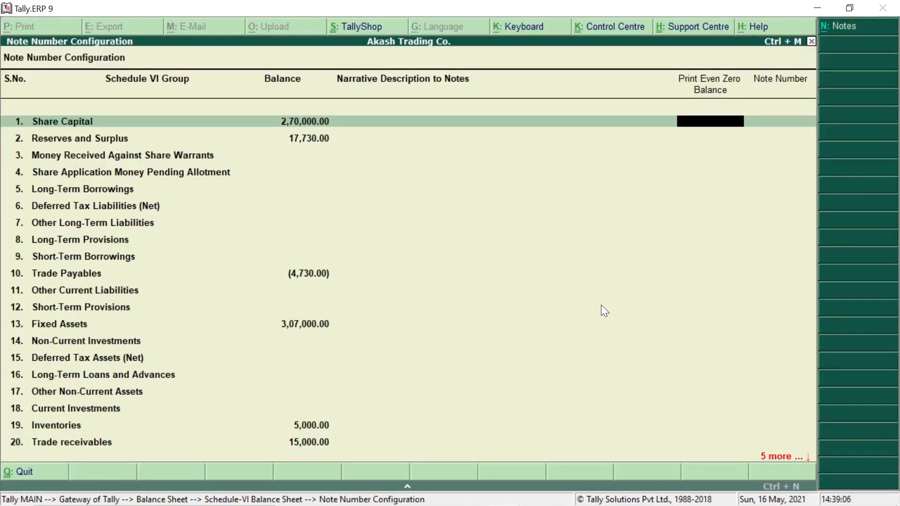
key("Down")
key("Down")
key("Down")
key("Down")
key("Down")
key("Down")
key("Down")
key("Down")
key("Down")
key("Down")
key("Down")
key("Down")
key("Down")
key("Down")
key("Down")
key("Down")
key("Down")
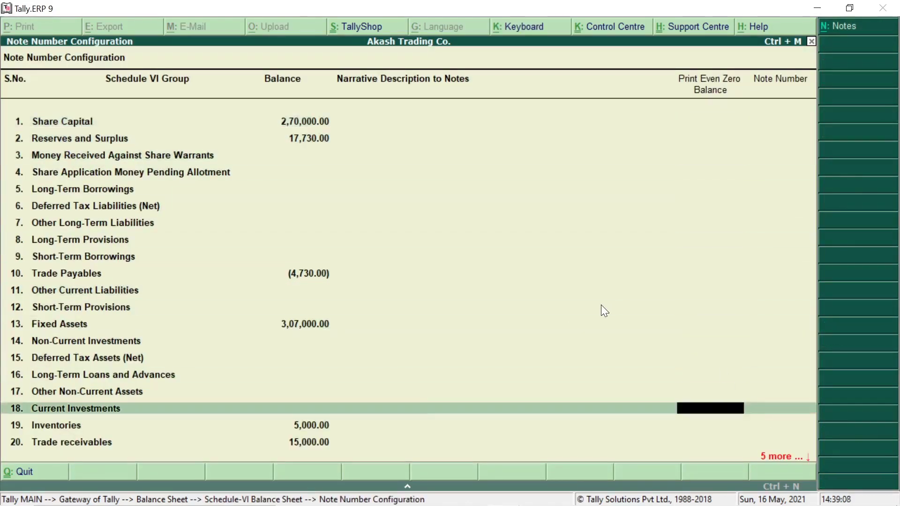
key("Down")
key("Down")
key("Down")
key("Down")
key("Down")
key("Down")
key("Down")
key("Down")
key("y")
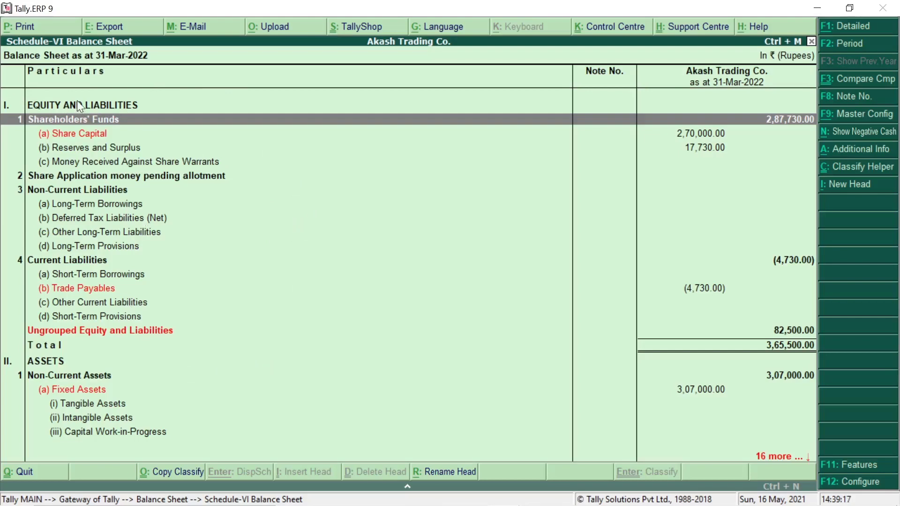
Step: Examine the Schedule-VI Balance Sheet from Shareholders' Funds to Significant Accounting Policies, and return to the Gateway of Tally
key("Down")
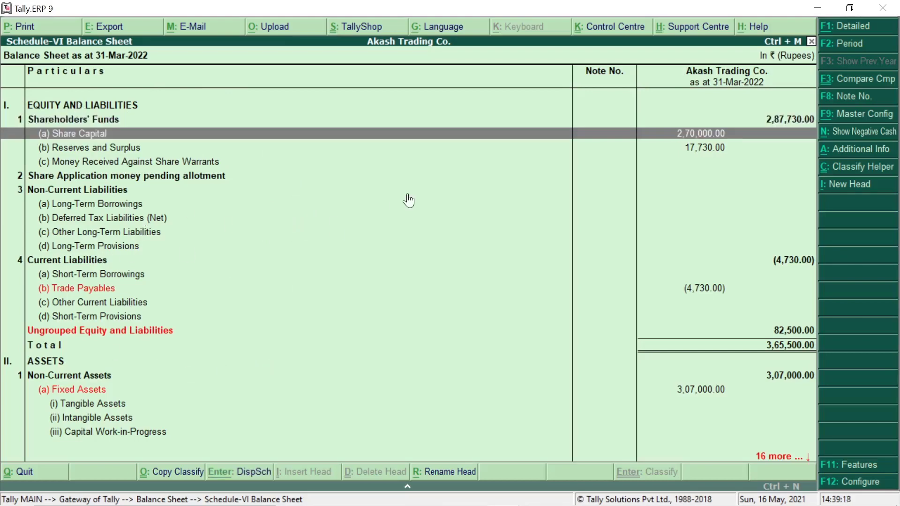
key("Down")
key("Down")
key("Down")
key("Down")
key("Down")
key("Down")
key("Down")
key("Down")
key("Down")
key("Down")
key("Down")
key("Down")
key("Down")
key("Down")
key("Down")
key("Down")
key("Down")
key("Down")
key("Down")
key("Down")
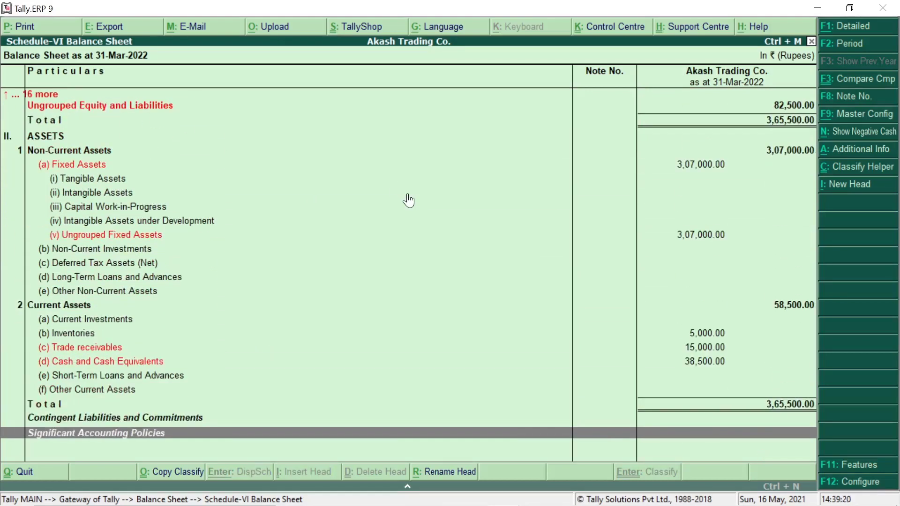
key("Up")
key("Up")
key("Up")
key("Up")
key("Up")
key("Up")
key("Up")
key("Up")
key("Up")
key("Up")
key("Up")
key("Up")
key("Up")
key("Up")
key("Up")
key("Up")
key("Up")
key("Up")
key("Up")
key("Up")
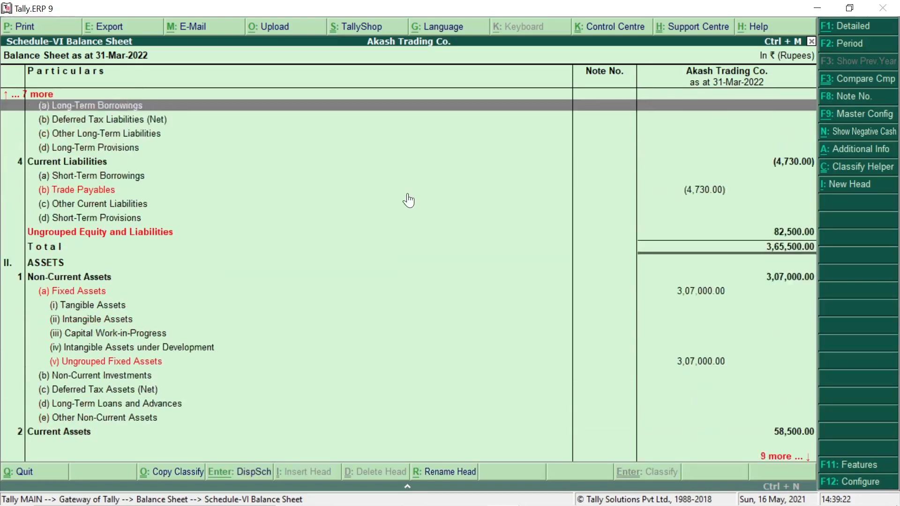
key("Up")
key("Up")
key("Up")
key("Up")
key("Up")
key("Up")
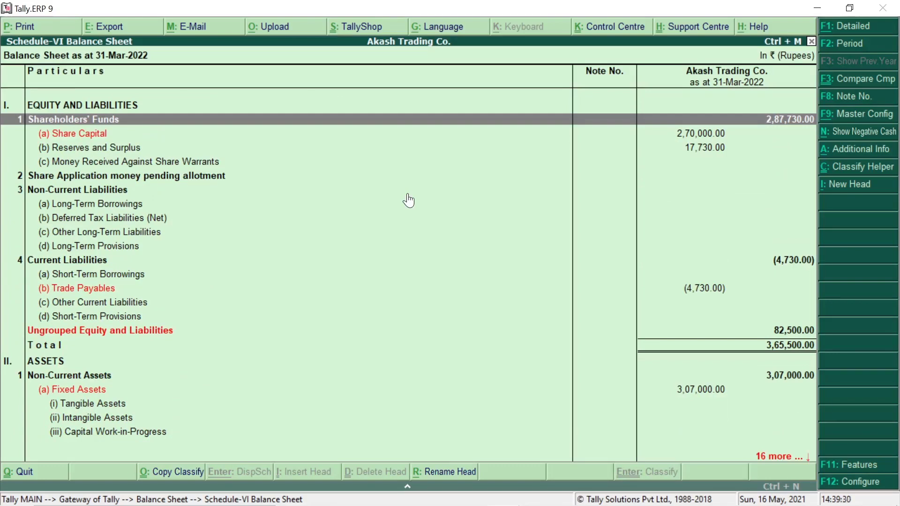
key("Escape")
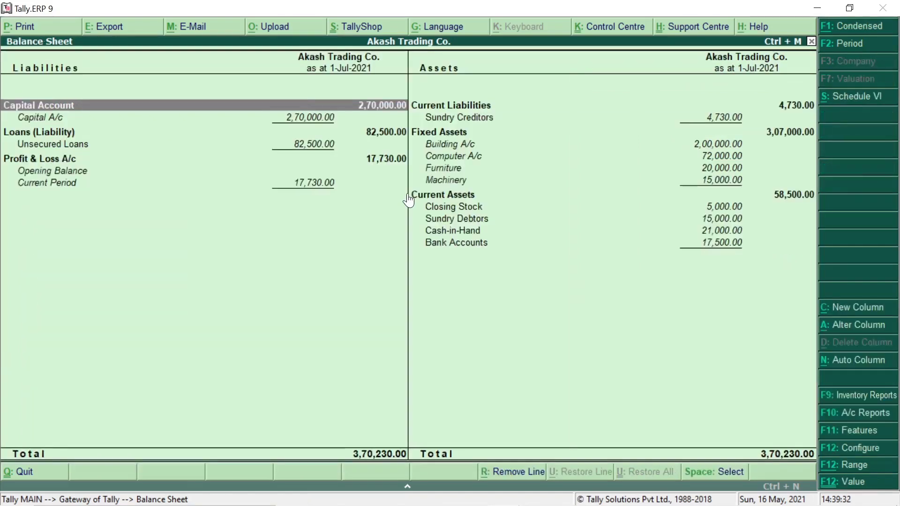
key("Escape")
key("Escape")
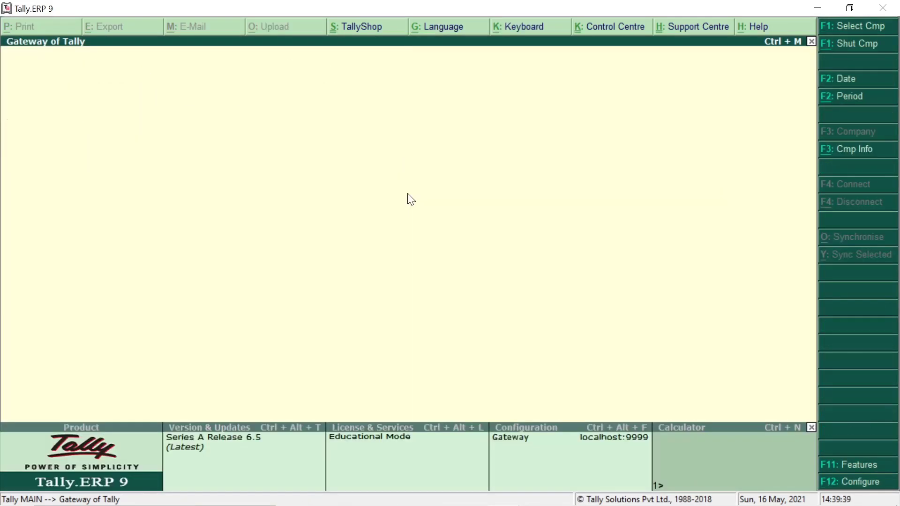
key("Escape")
Step: Open the previous Sales voucher, No. 8, from Accounting Vouchers, accept it as is and return to the Gateway of Tally
key("v")
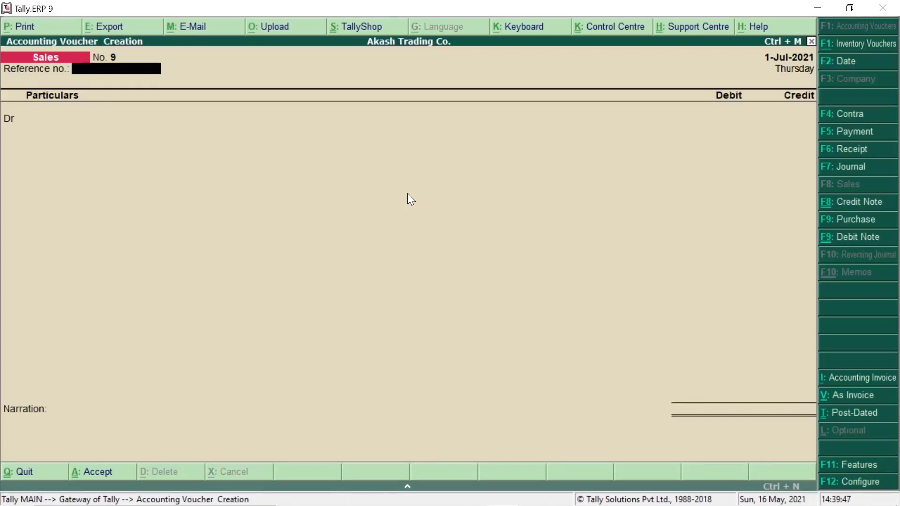
key("Page_Up")
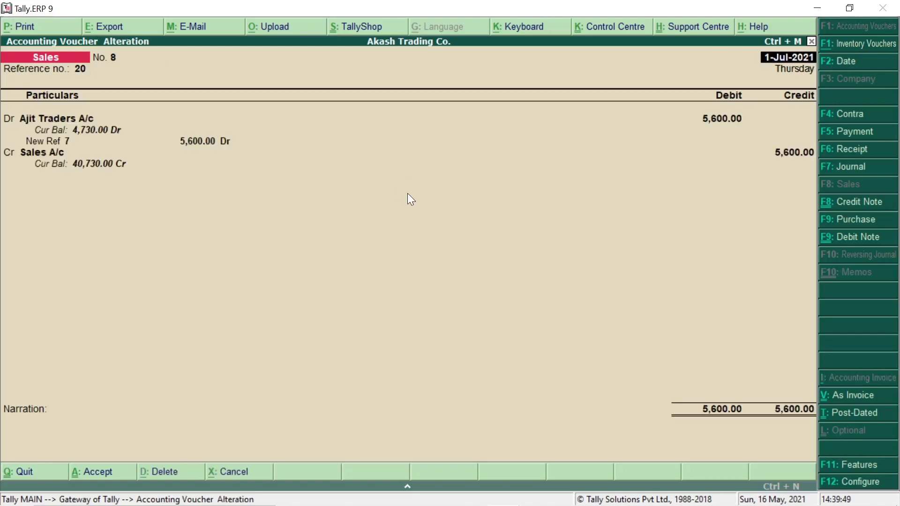
key("ctrl+a")
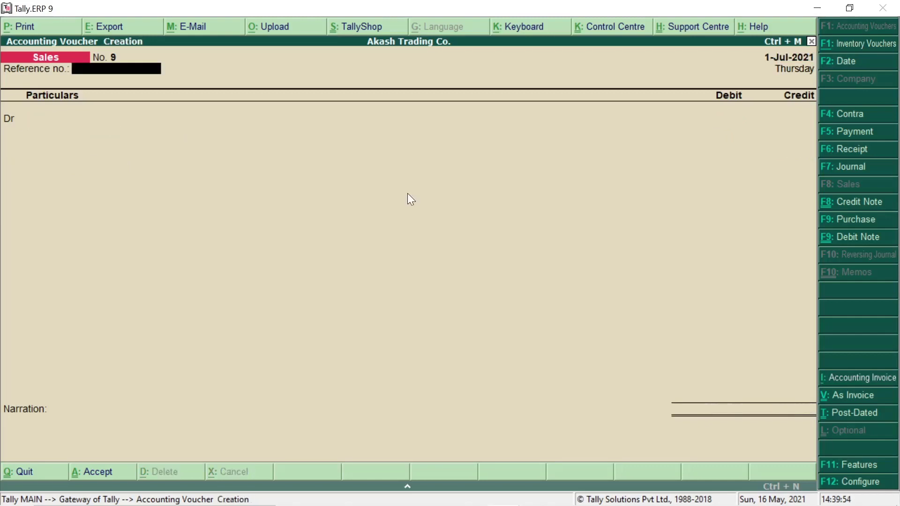
key("Escape")
key("Return")
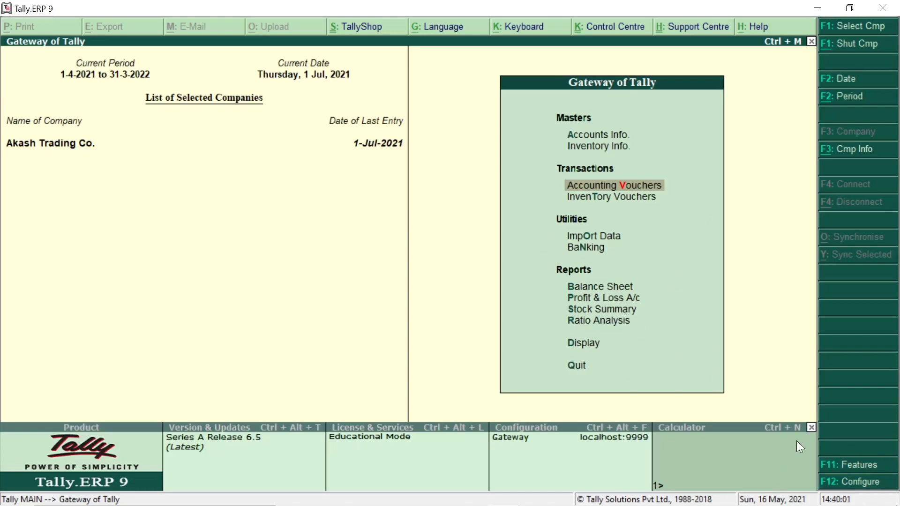
Step: Activate the calculator area and switch back to the main Gateway of Tally area
key("ctrl+n")
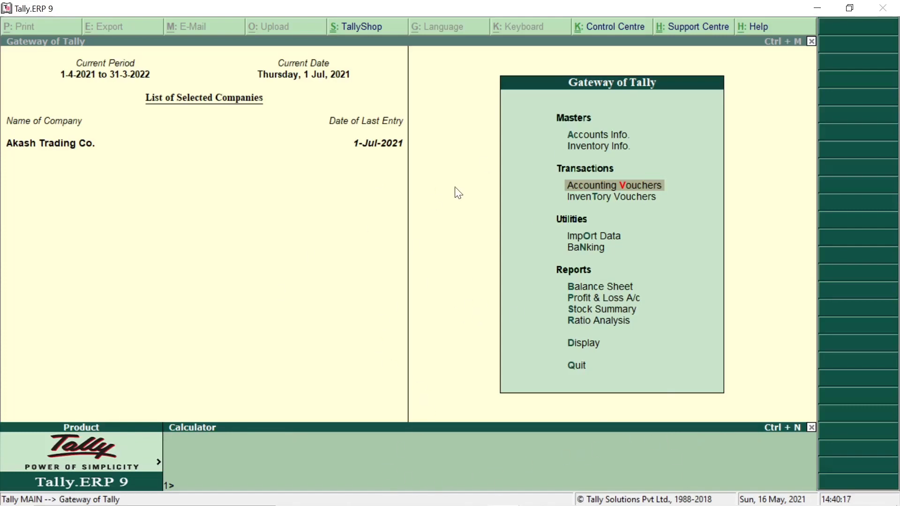
key("ctrl+m")
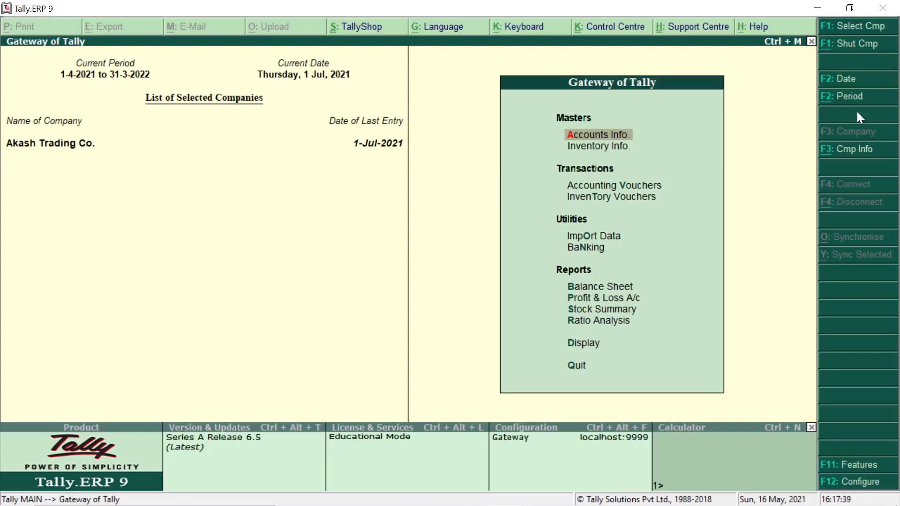
Step: Open a new Payment voucher and look through its List of Ledger Accounts down to Sharp Computer
key("Down")
key("Down")
key("Return")
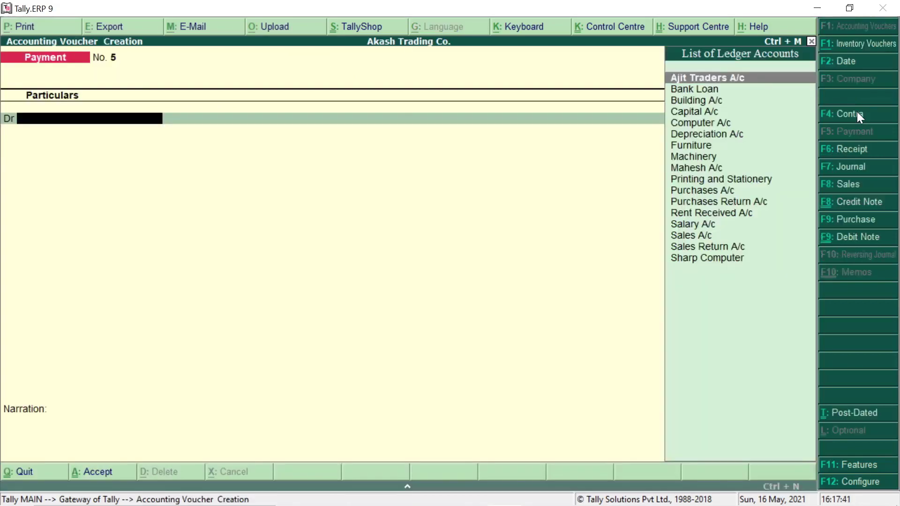
key("Down")
key("Down")
key("Down")
key("Down")
key("Down")
key("Down")
key("Down")
key("Down")
key("Down")
key("Down")
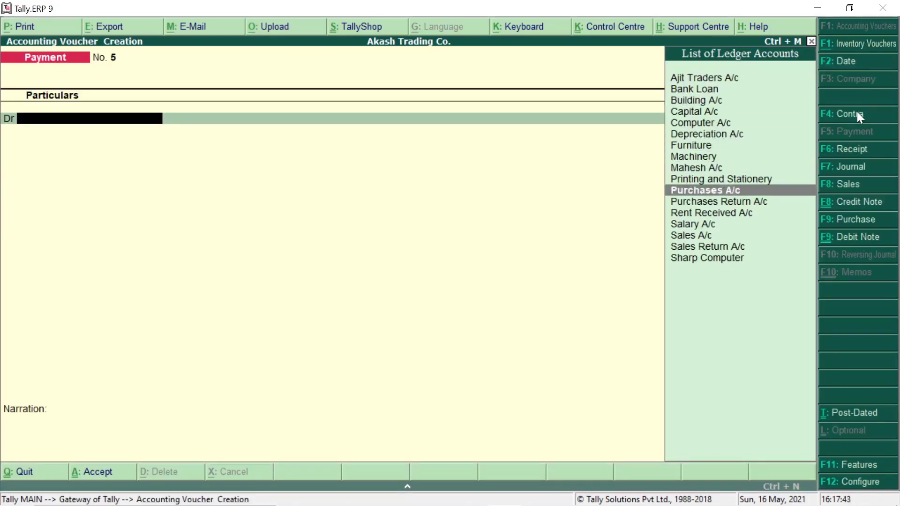
key("Down")
key("Down")
key("Down")
key("Down")
key("Down")
key("Down")
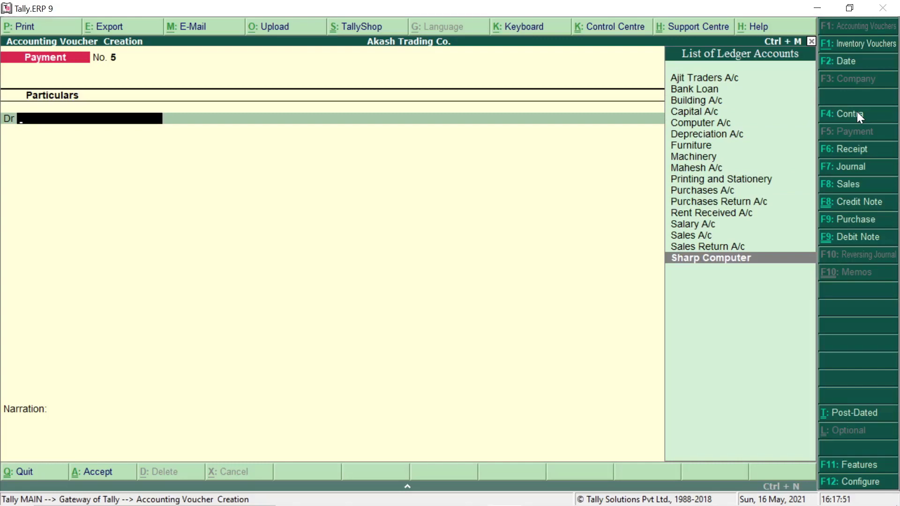
key("alt+c")
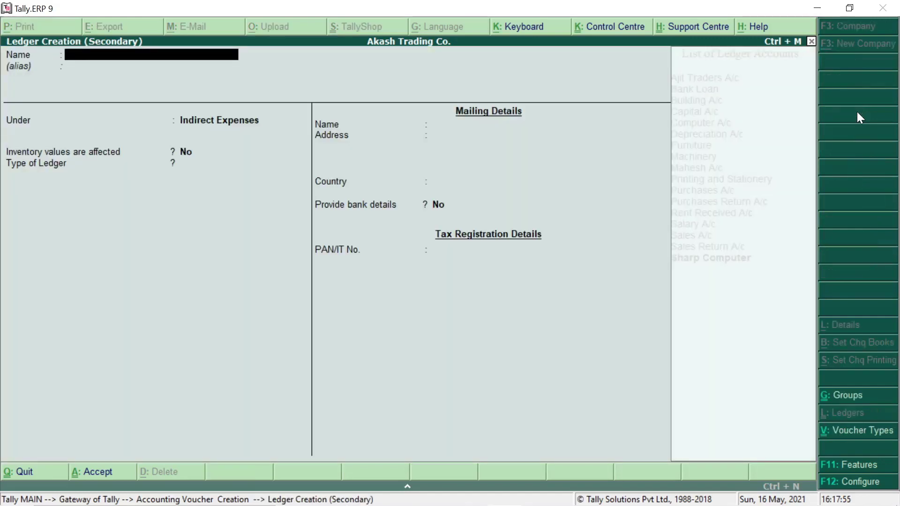
key("Escape")
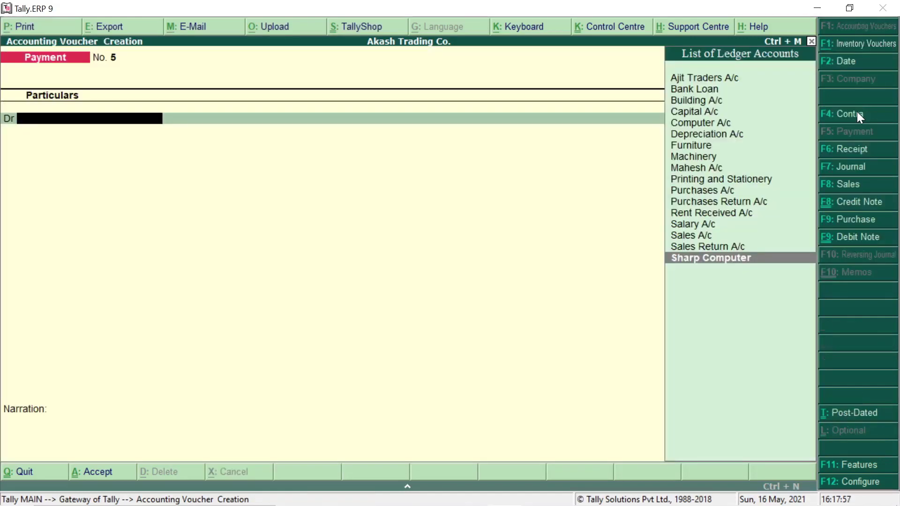
key("Up")
key("Down")
Step: Create the ledger Travelling Expenses A/c under Indirect Expenses from within the Payment voucher, with ledger type Not Applicable, and return to its debit entry
key("alt+c")
type("Tr")
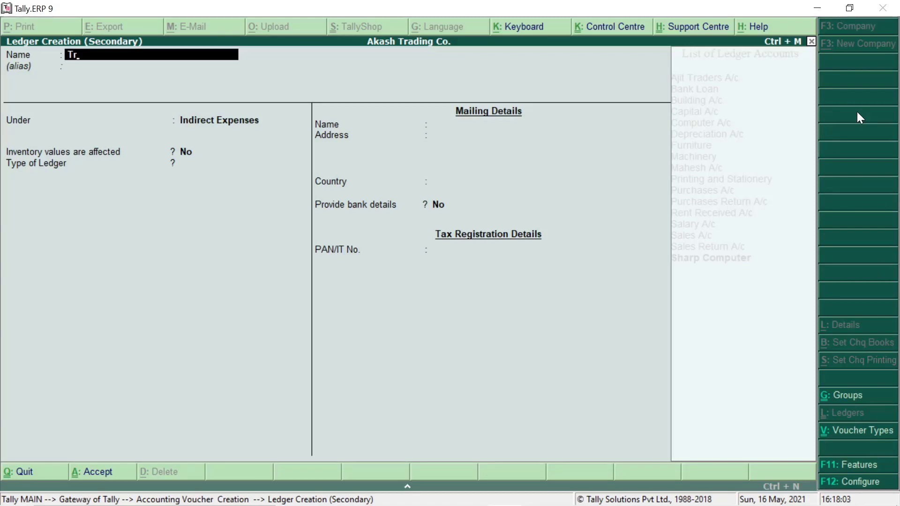
type("avelling Expenses A/c")
key("Return")
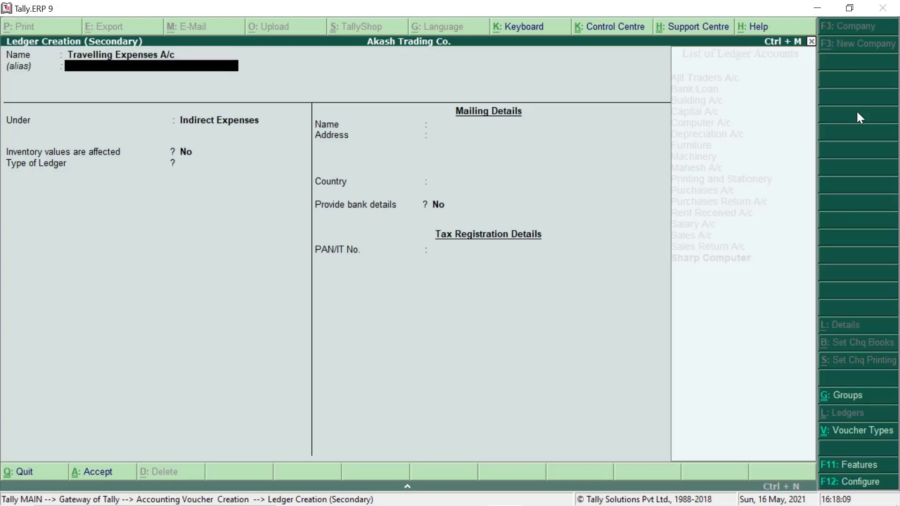
key("Return")
key("Return")
key("Return")
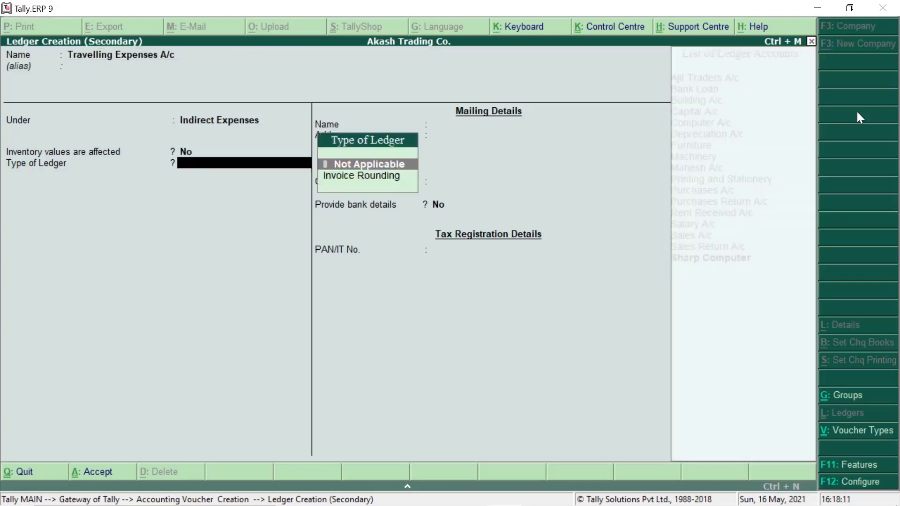
key("Return")
key("Return")
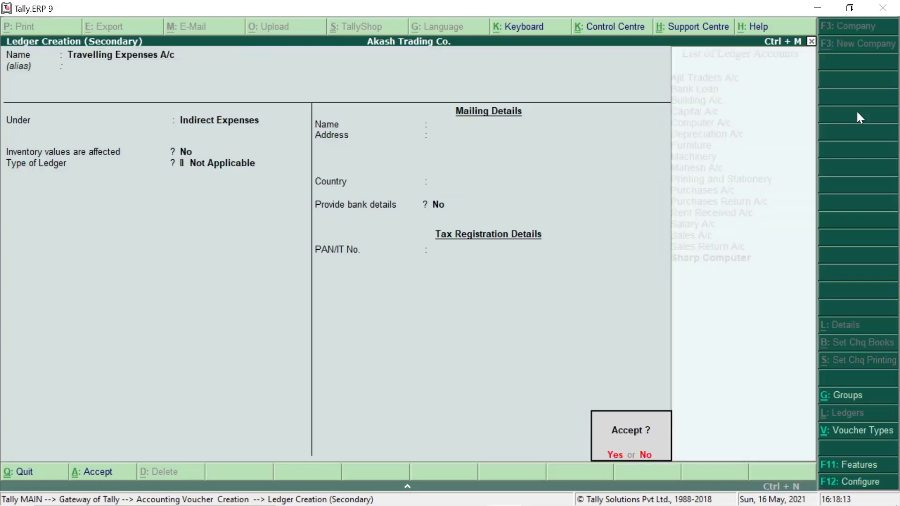
key("ctrl+a")
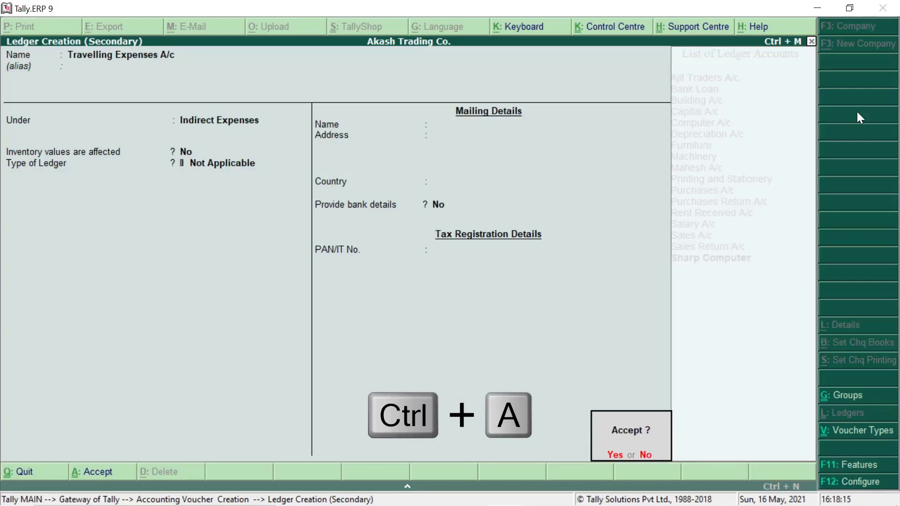
key("Return")
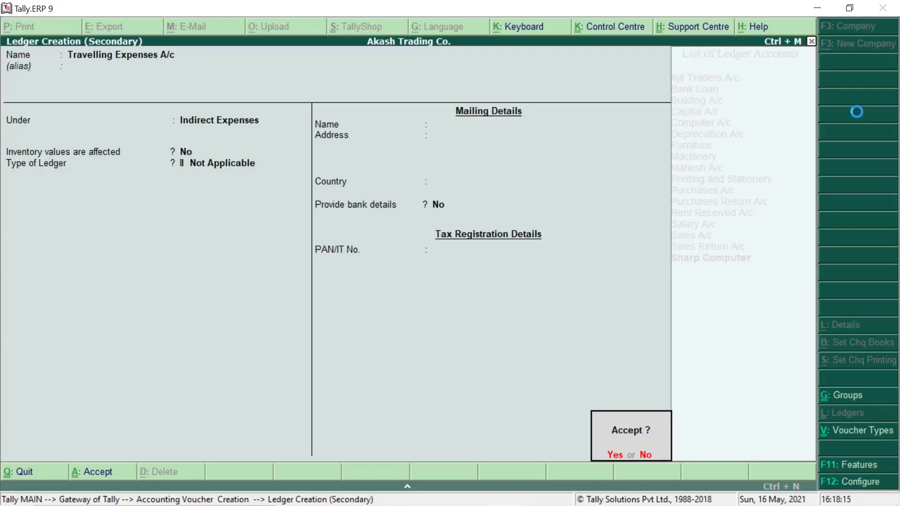
key("BackSpace")
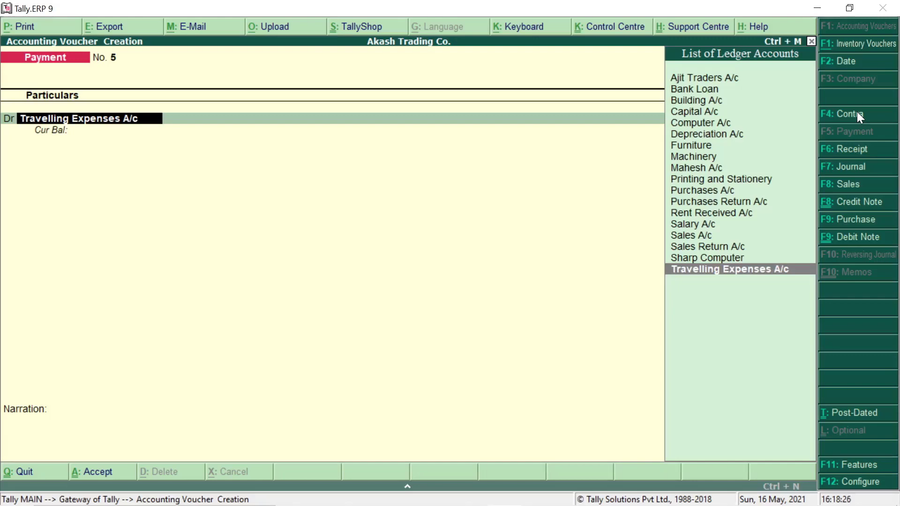
Step: Choose Purchases A/c as the debit ledger of the Payment voucher and look through the stock items offered for its inventory allocation
key("Up")
key("Up")
key("Up")
key("Up")
key("Up")
key("Up")
key("Up")
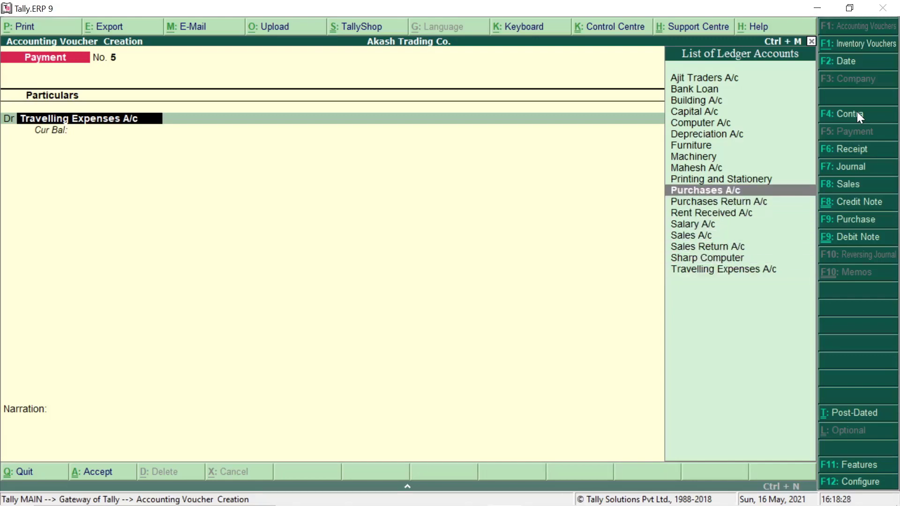
key("Return")
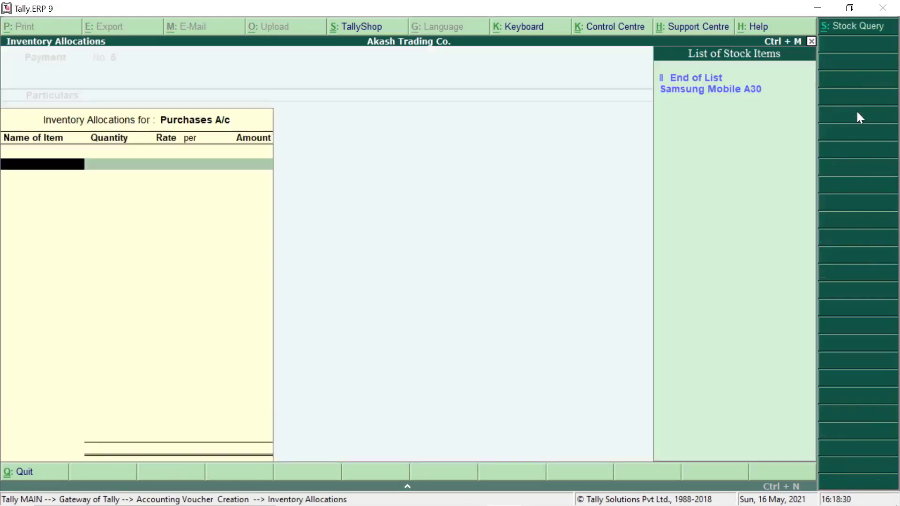
key("Down")
key("Up")
key("Down")
key("Up")
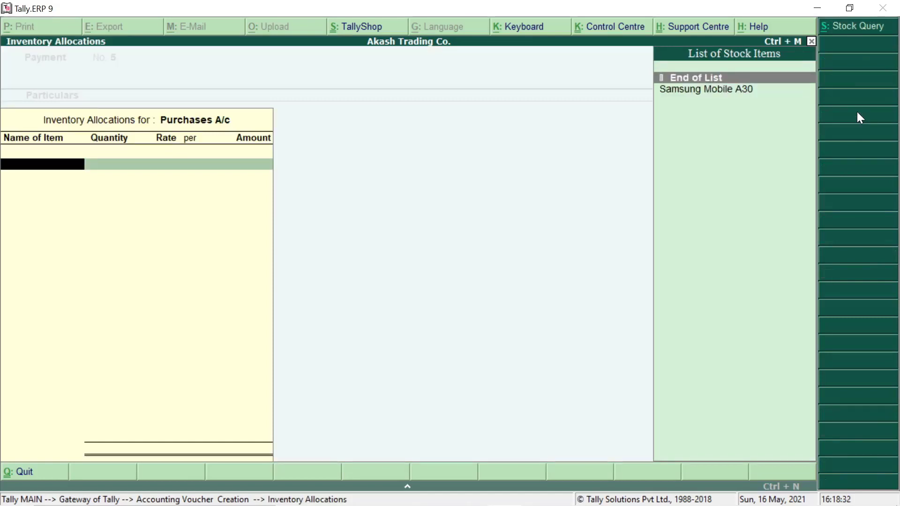
key("Down")
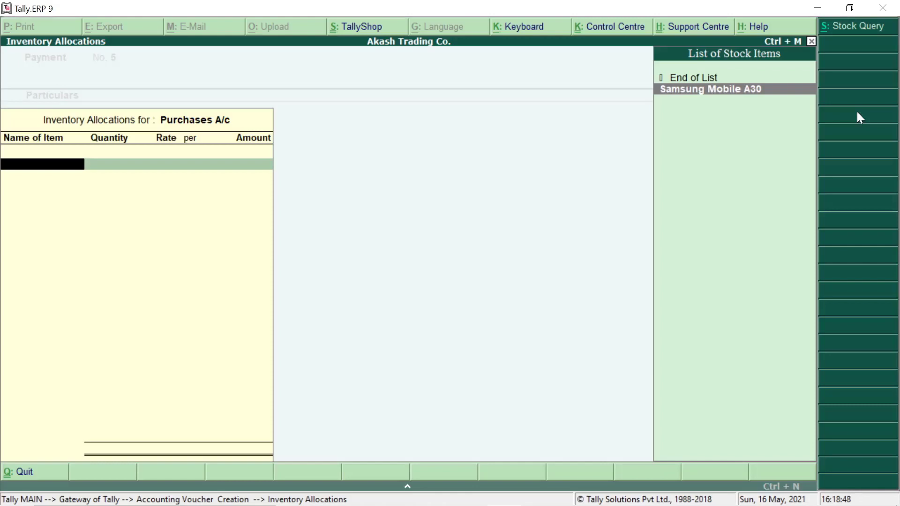
key("Up")
key("Down")
Step: Start a new stock item from within the inventory allocation, named Lenovo Laptop 15" with no alias, under the Primary group
key("alt+c")
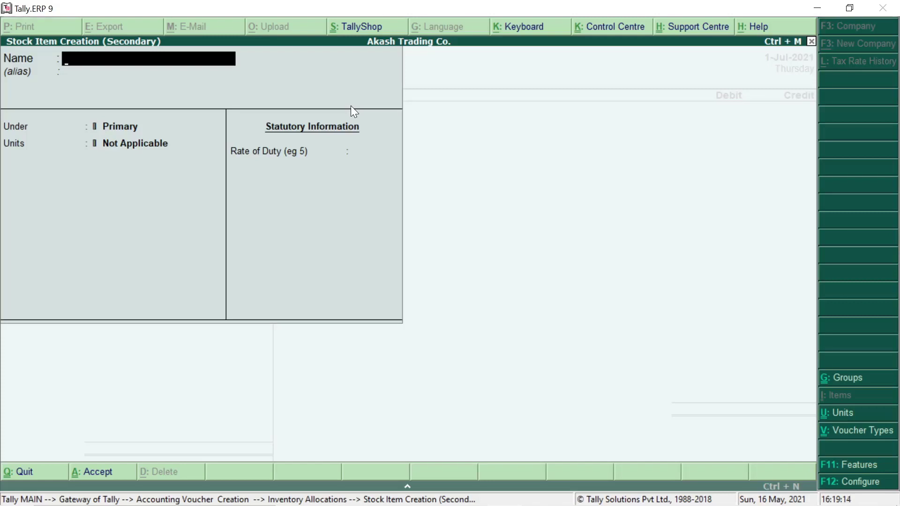
type("Lenovo La")
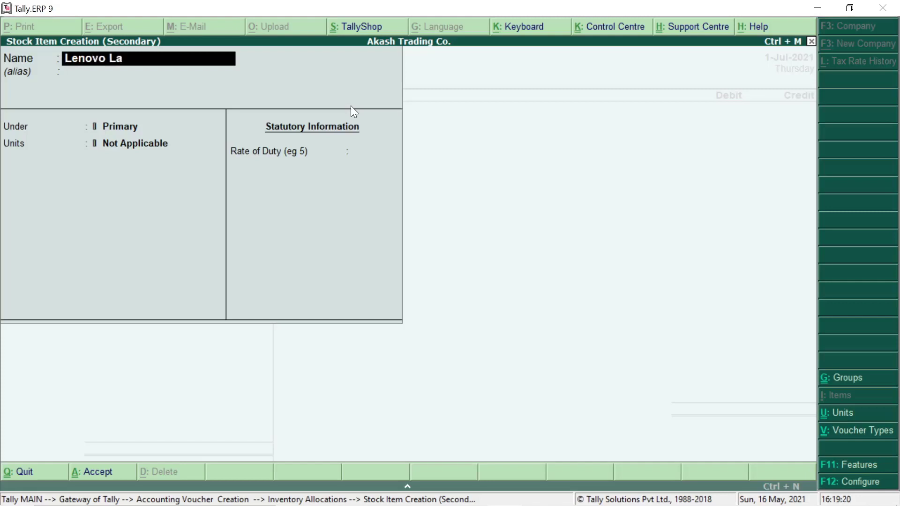
type("ptop 15")
key("Return")
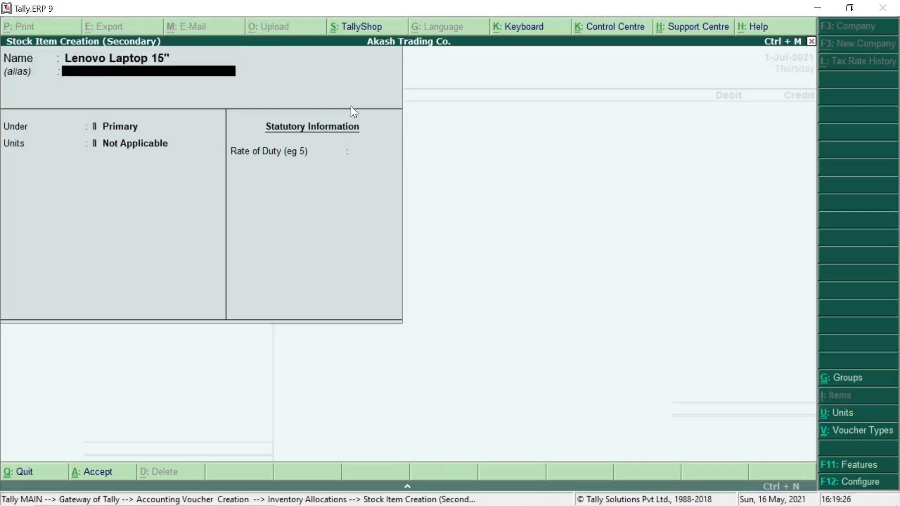
key("Return")
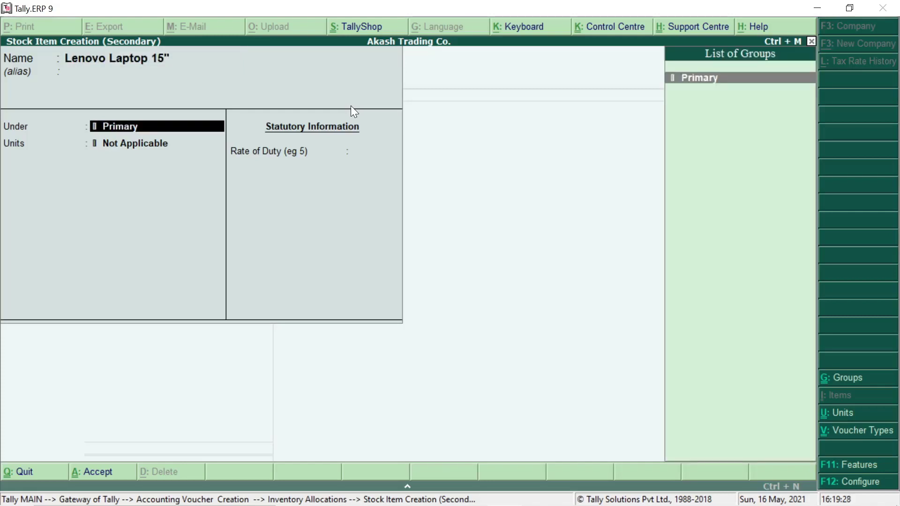
key("Return")
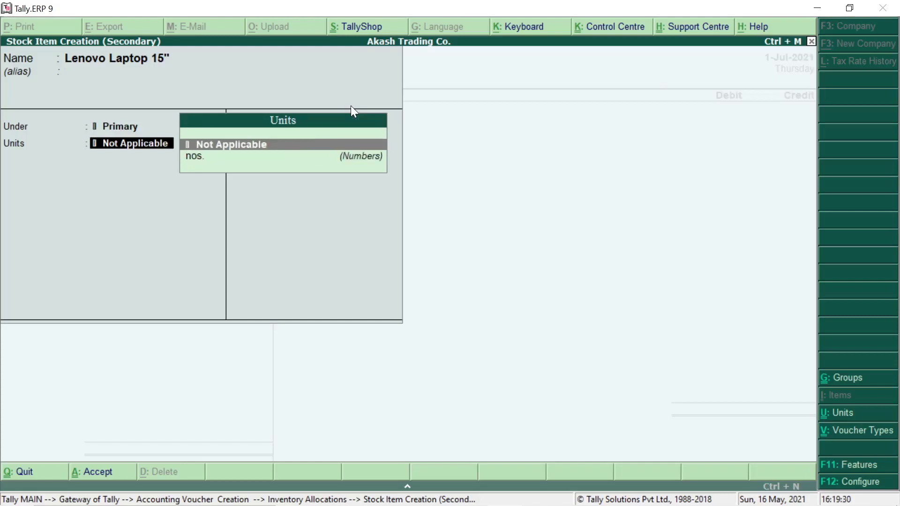
Step: Create the simple unit qty. with formal name Quantity and 0 decimal places for the item, and save the stock item without a duty rate
key("Down")
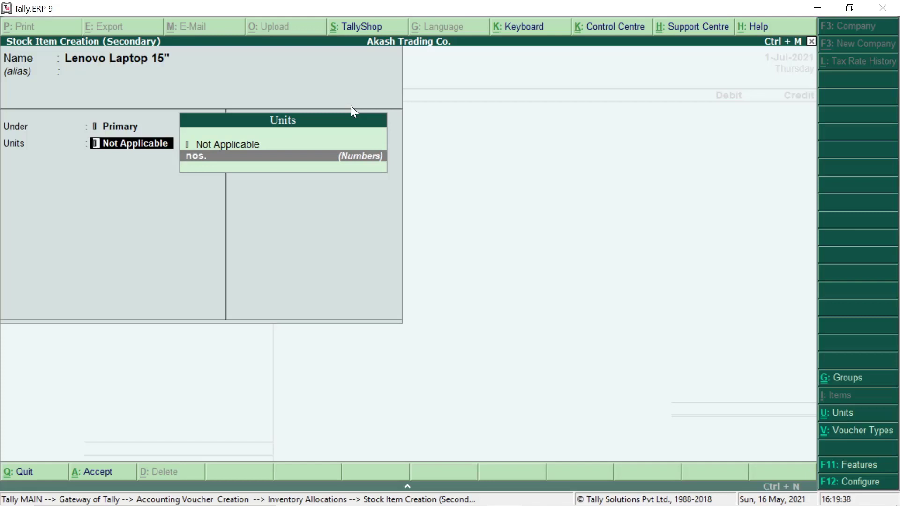
key("alt+c")
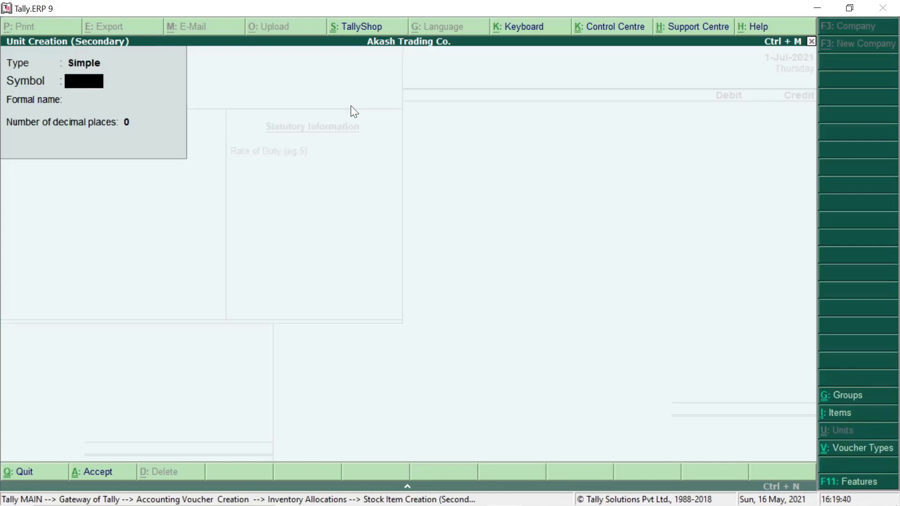
type("qty.")
key("Return")
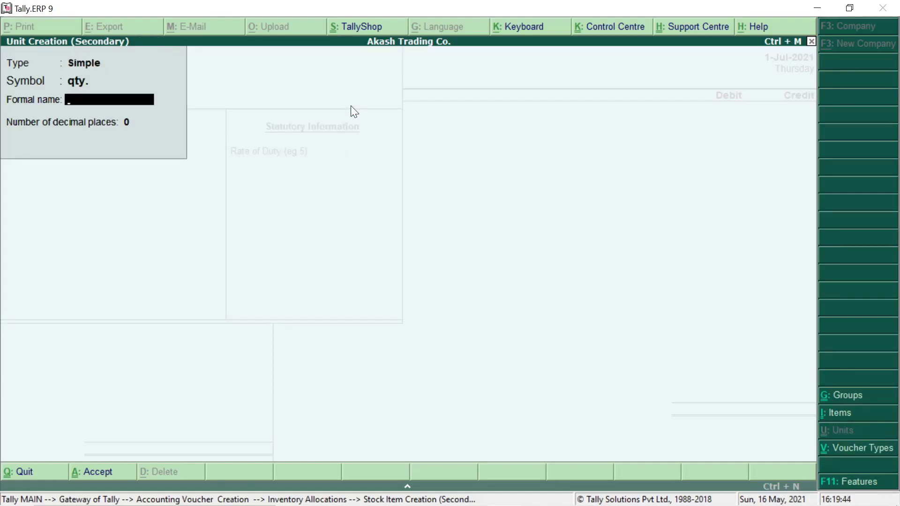
type("Quantity")
key("Return")
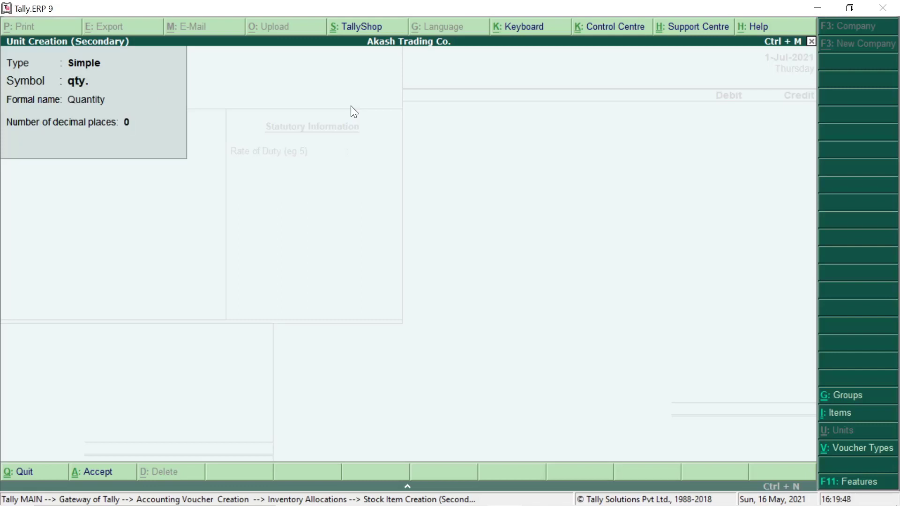
key("Return")
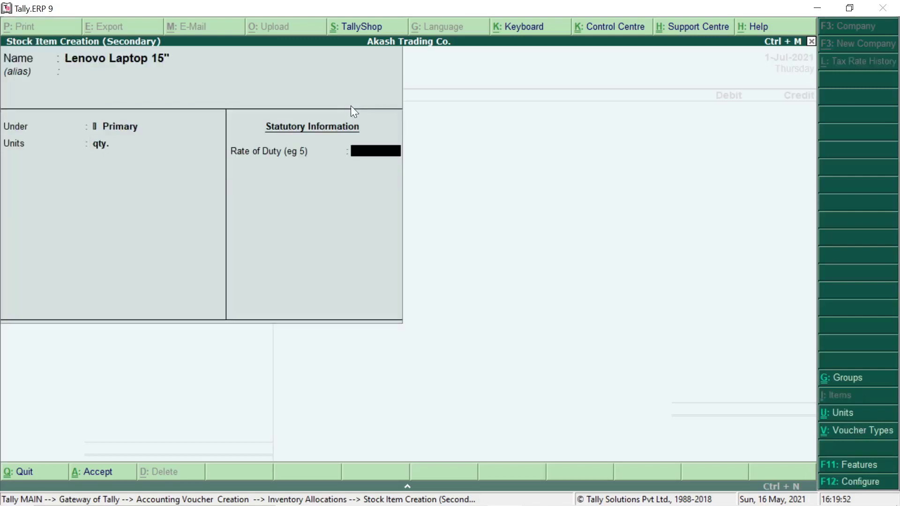
key("Return")
key("Return")
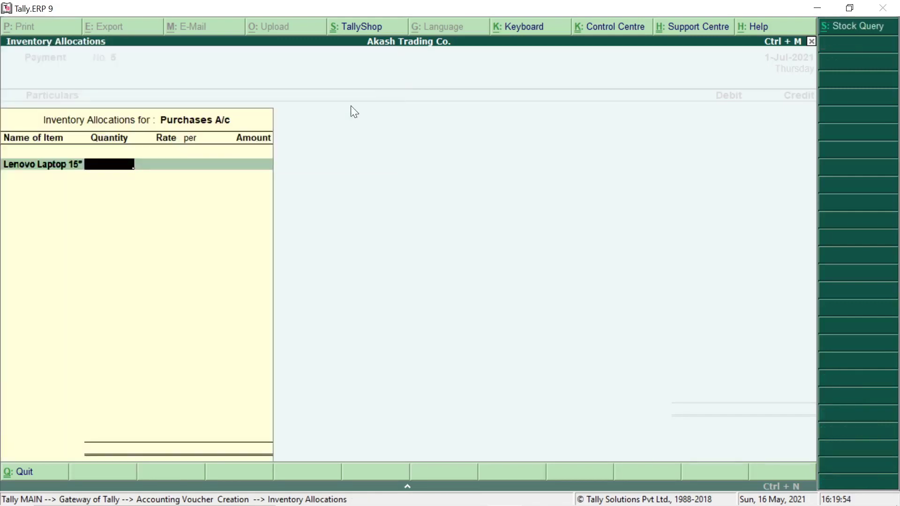
Step: Back out of the inventory allocation without a quantity or amount and quit the unsaved Payment voucher to the Gateway of Tally
key("Return")
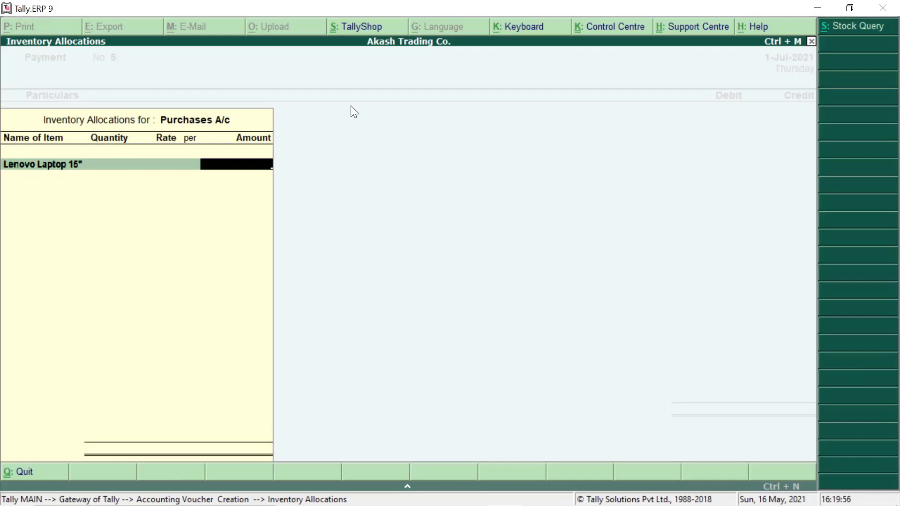
key("BackSpace")
key("BackSpace")
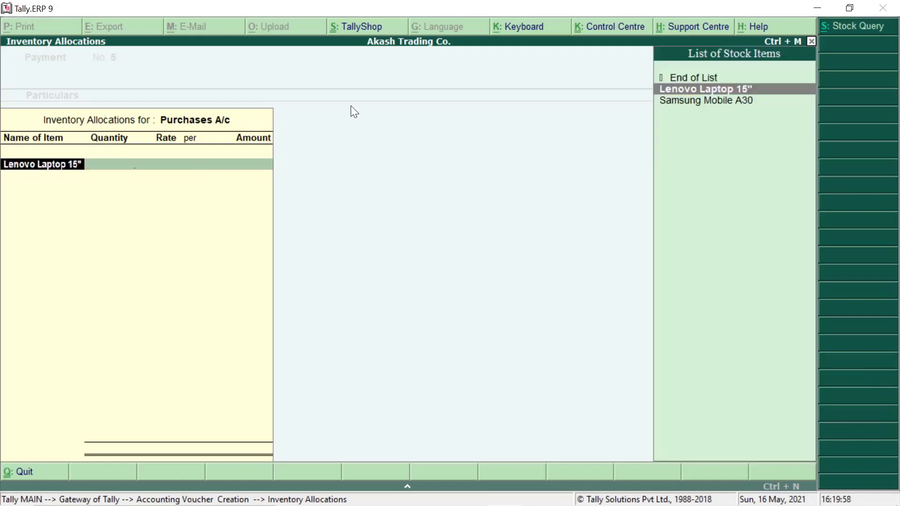
key("BackSpace")
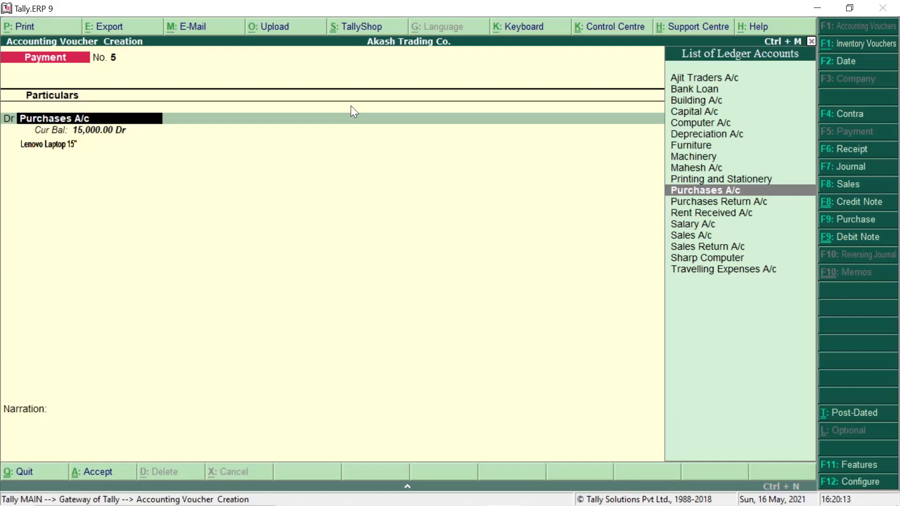
key("Escape")
key("Escape")
key("Return")
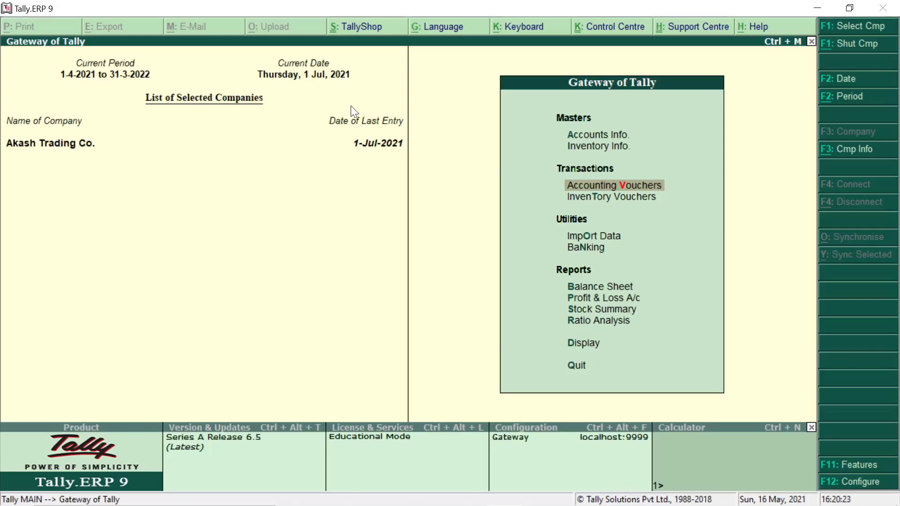
Step: Open a new Payment voucher from Accounting Vouchers, debiting Salary A/c with 1000 and crediting Cash with the same amount
key("Up")
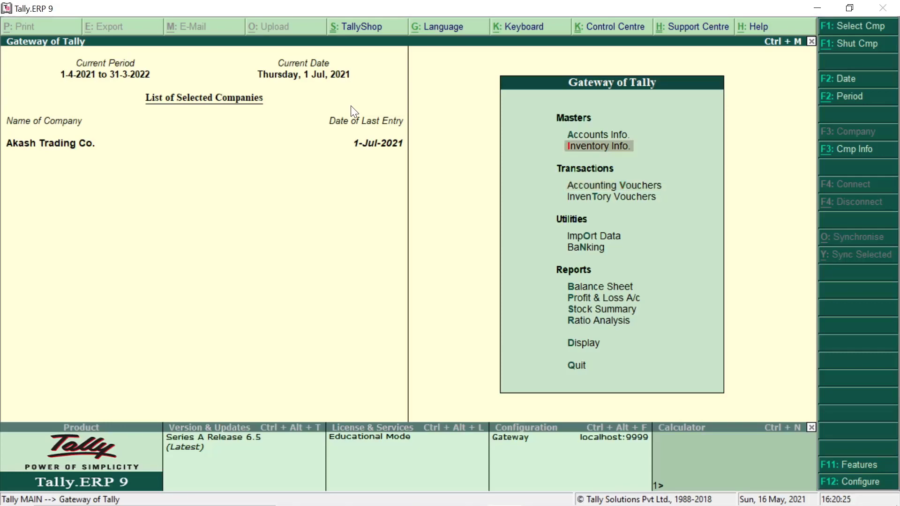
key("Down")
key("Return")
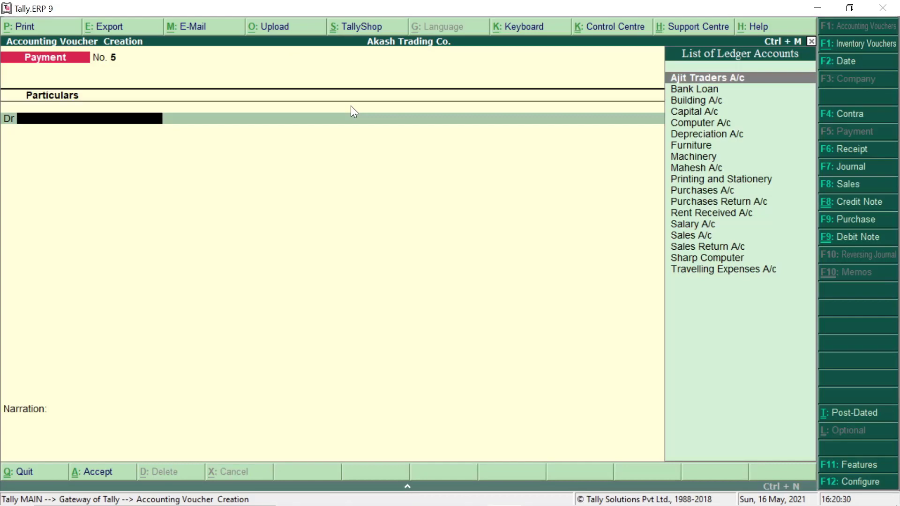
type("Sal")
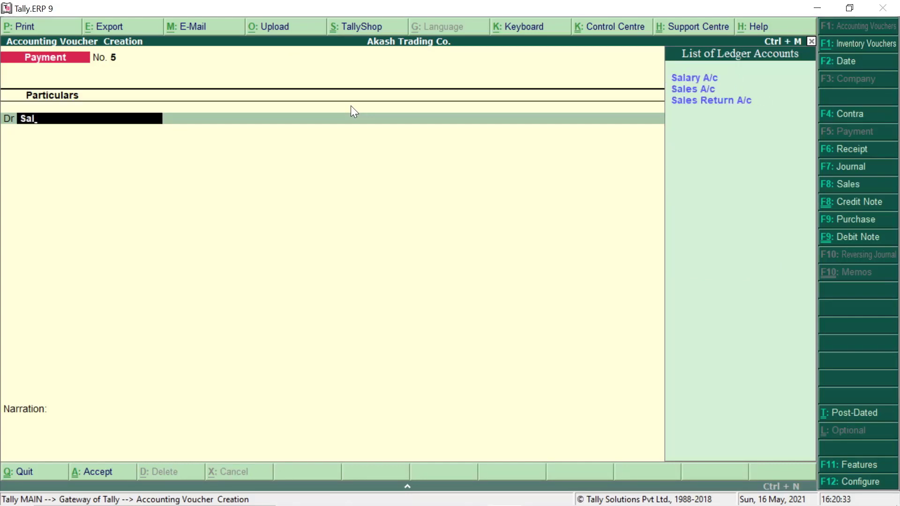
key("Return")
type("1000")
key("Return")
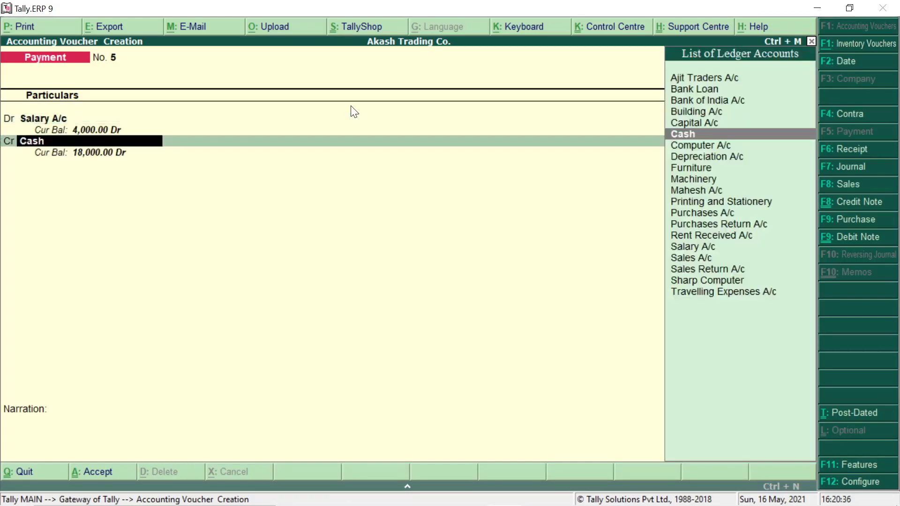
key("Return")
key("Return")
Step: Enter the narration "being salary paid by cash" and accept the salary payment voucher
type("being")
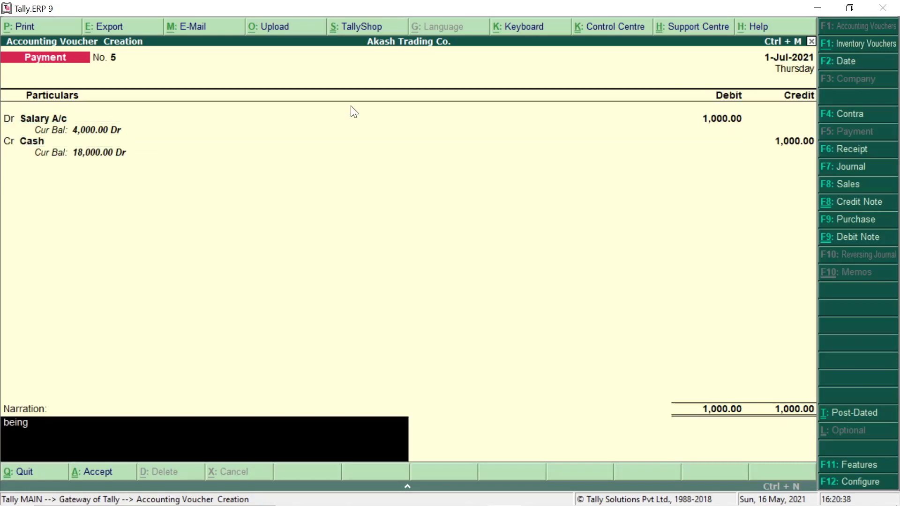
type(" salary paid by cash")
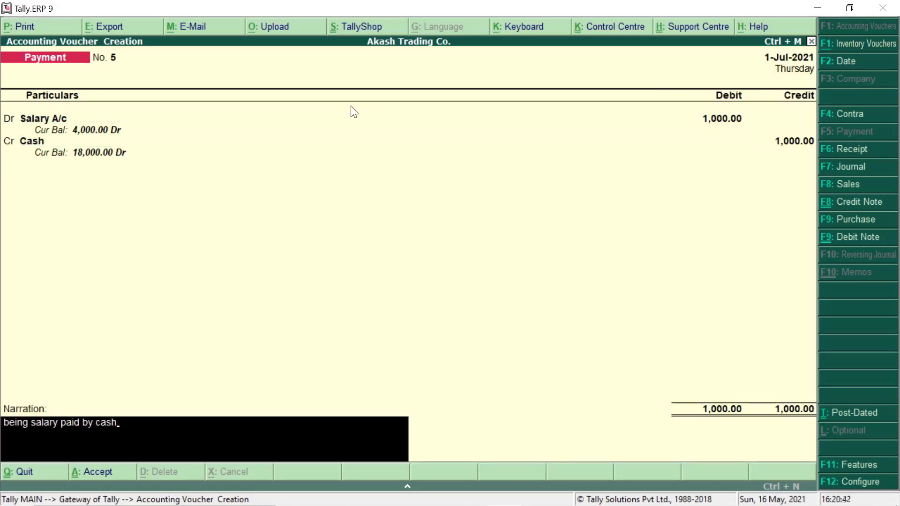
key("Return")
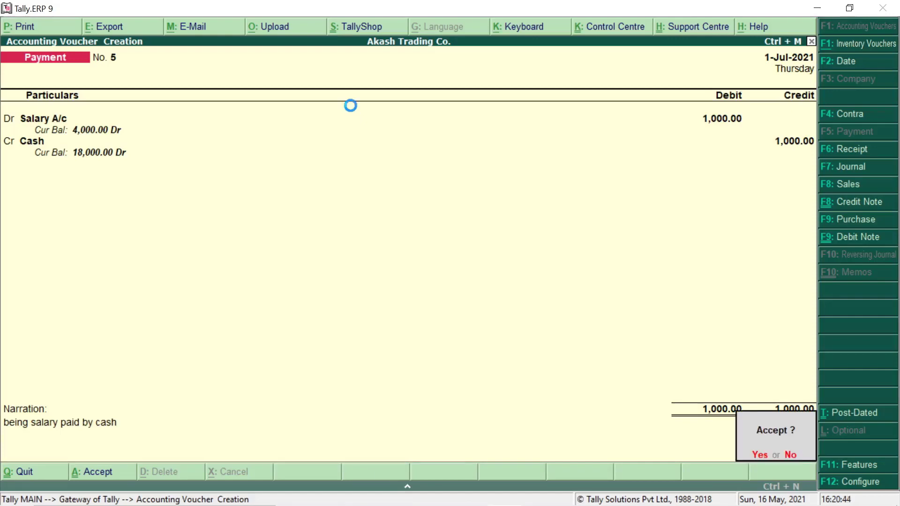
type("y")
Step: Debit Travelling Expenses A/c with 1500 in the next Payment voucher and credit Cash with the same amount
type("Tra")
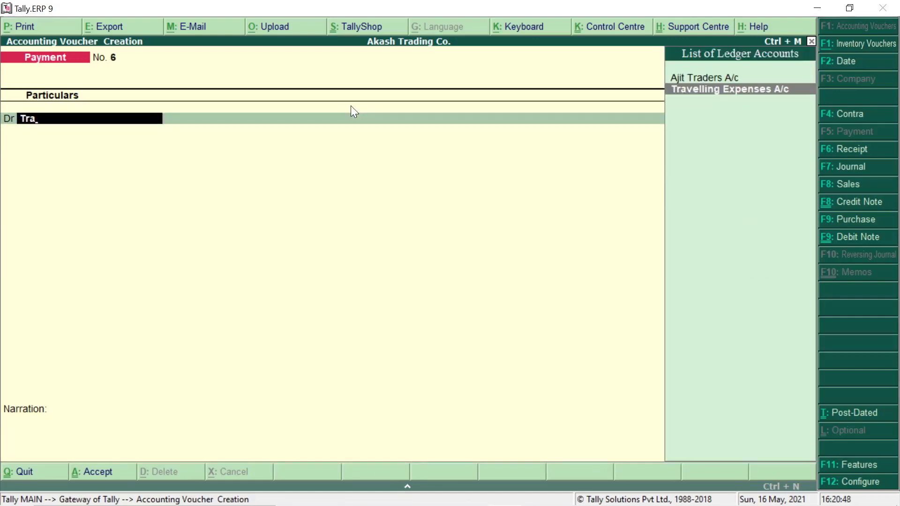
key("Return")
type("1500")
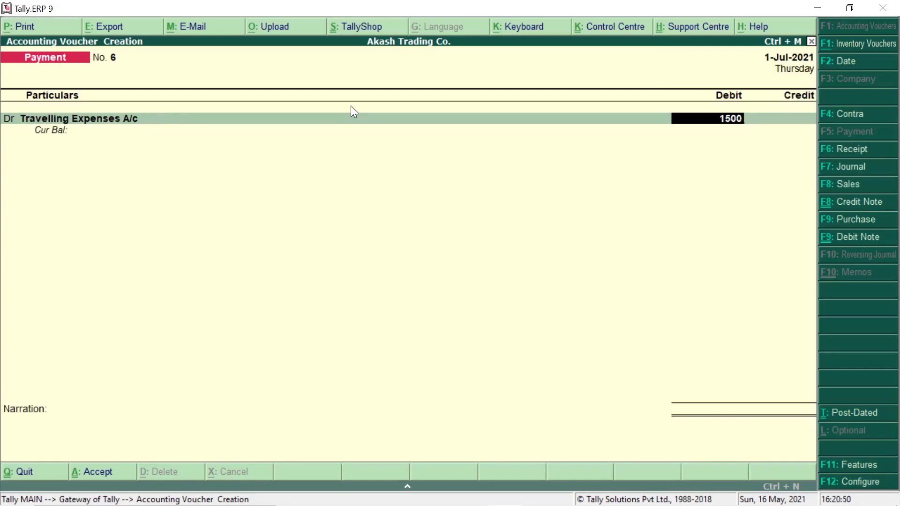
key("Return")
key("Return")
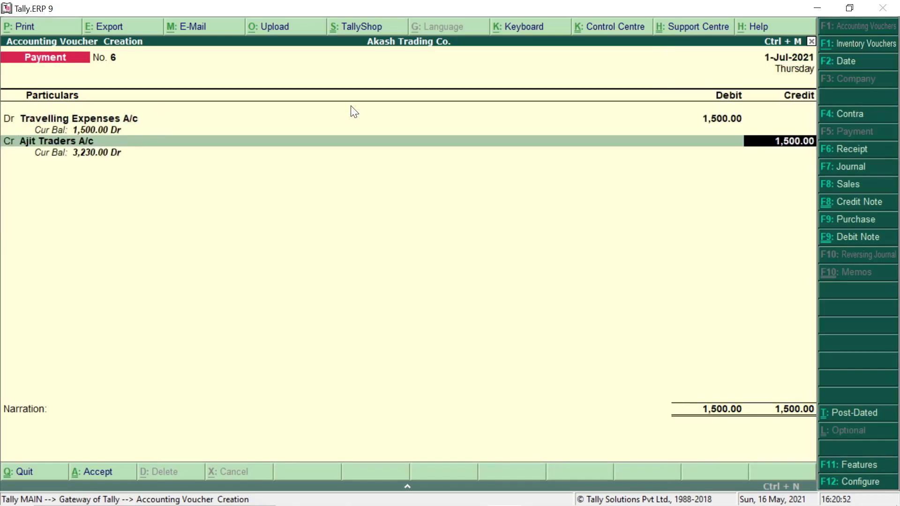
key("BackSpace")
type("cas")
key("Return")
key("Return")
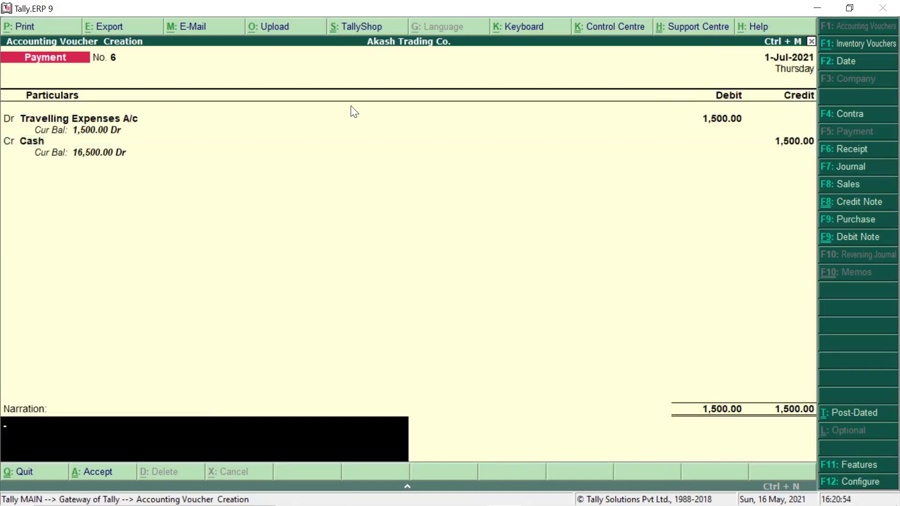
Step: Enter the narration "being travelling expenses paid by cash" and accept the travelling expenses voucher
type("being travelling expenses")
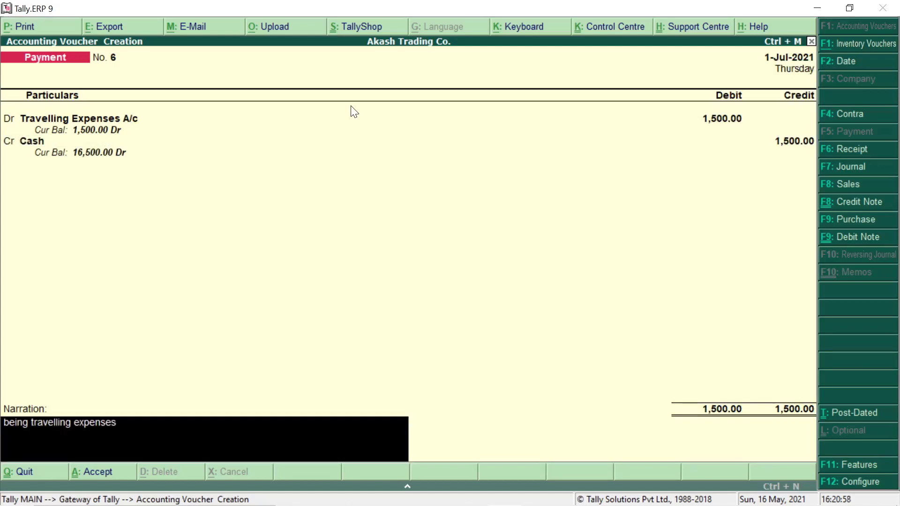
type(" paid by cash")
key("Return")
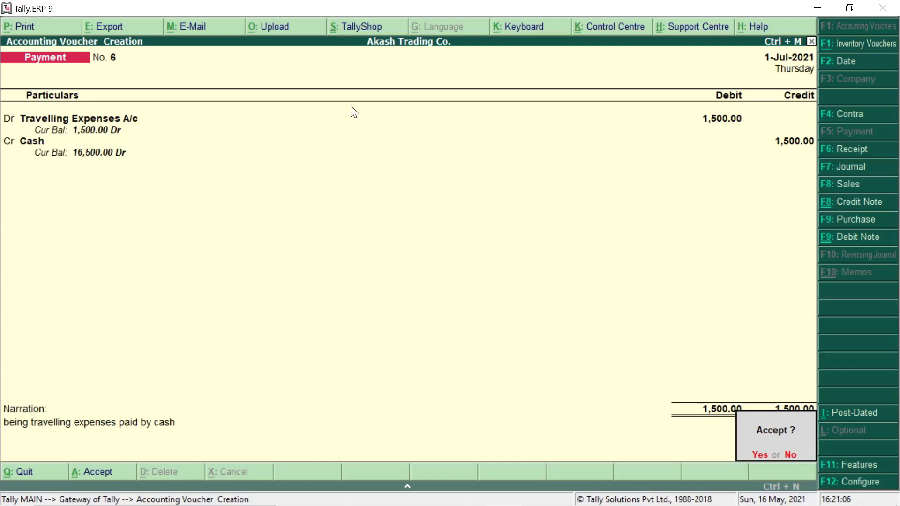
key("Return")
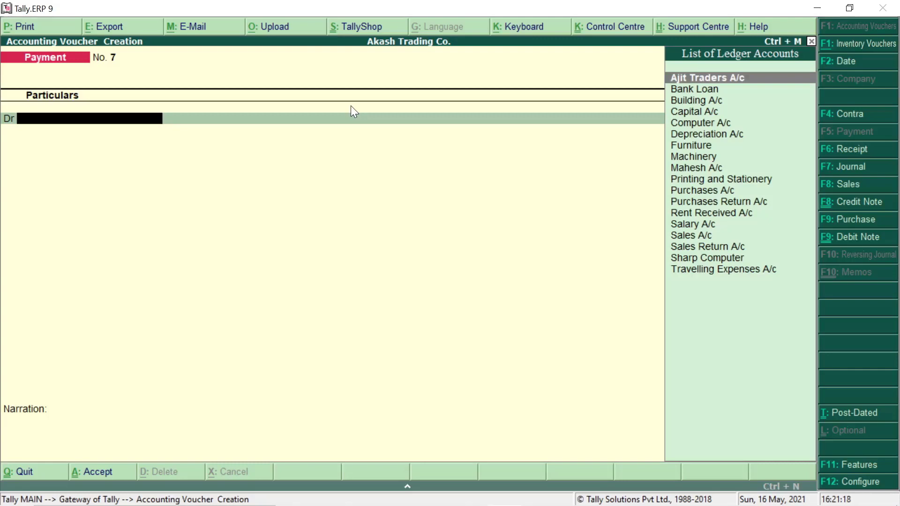
Step: Debit Salary A/c with 500 in the new Payment voucher and credit Cash with the same amount
type("S")
key("Down")
key("Down")
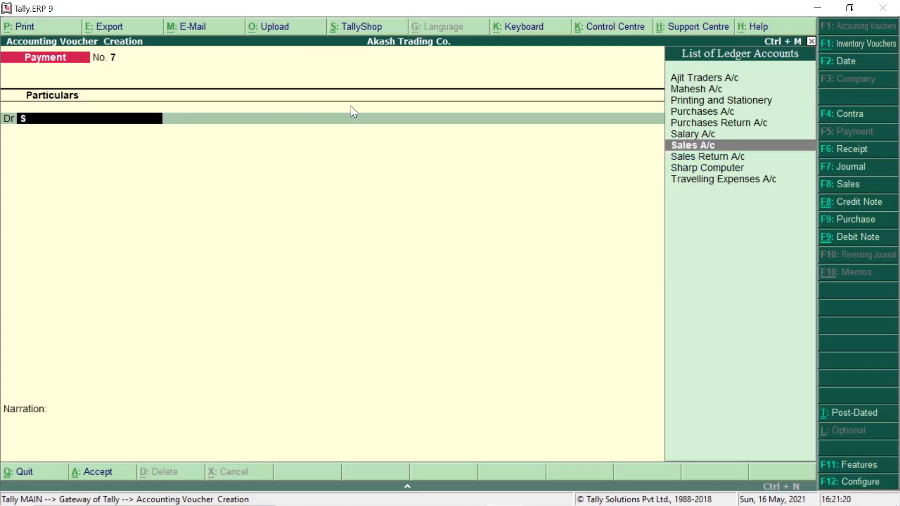
key("Up")
key("Return")
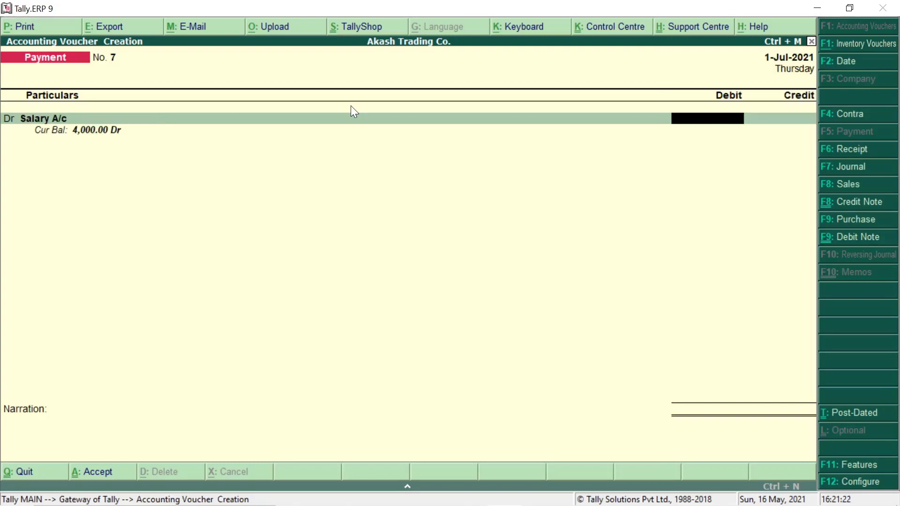
type("500")
key("Return")
key("Return")
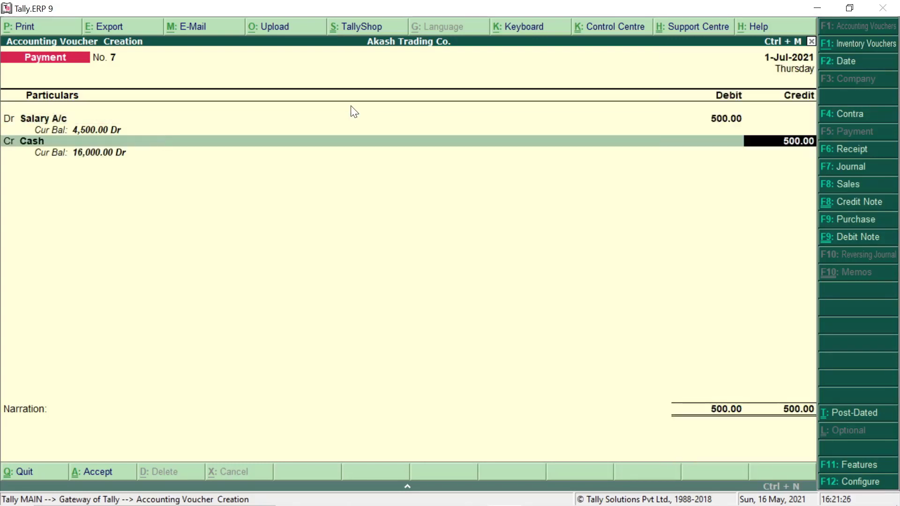
key("Return")
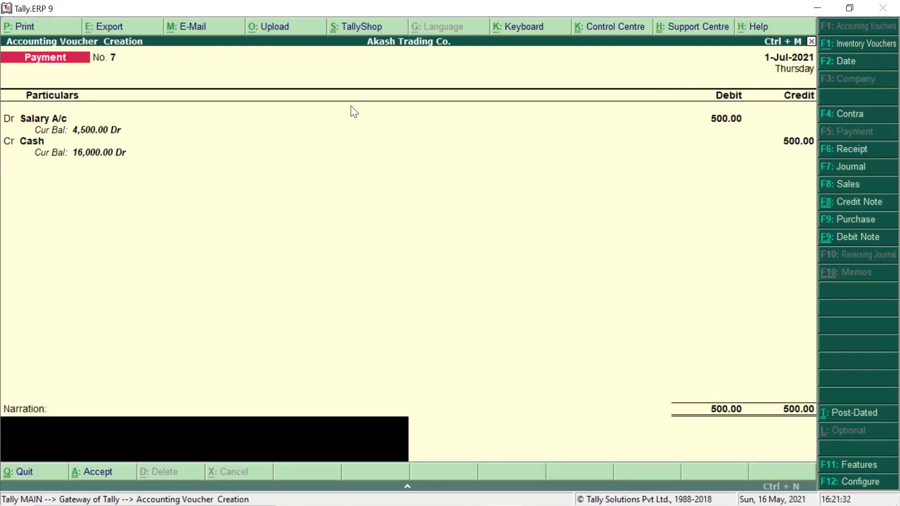
Step: Recall earlier narrations, settle on "being salary paid by cash", accept the voucher and leave voucher entry
key("ctrl+r")
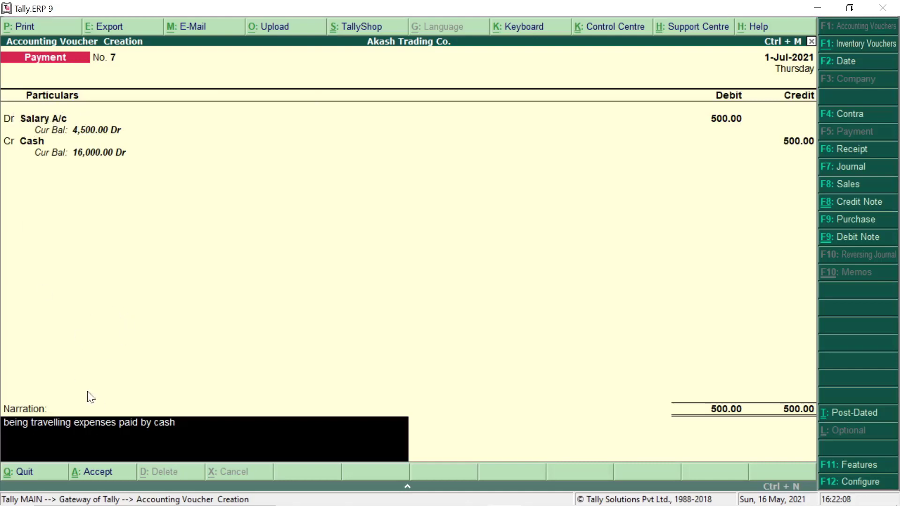
key("alt+r")
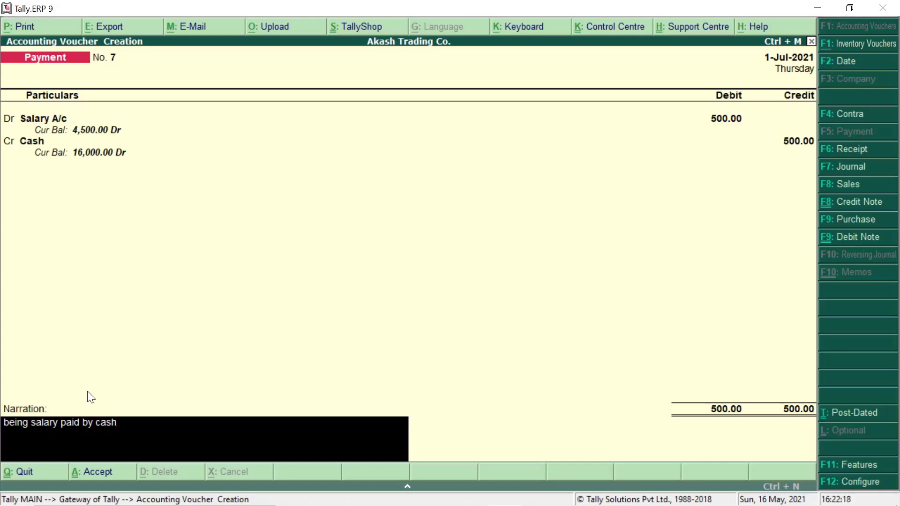
key("ctrl+r")
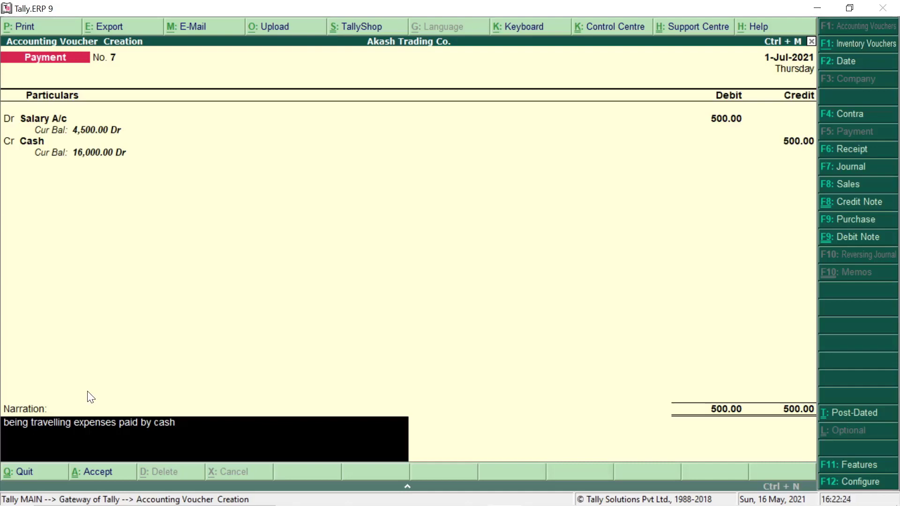
key("ctrl+r")
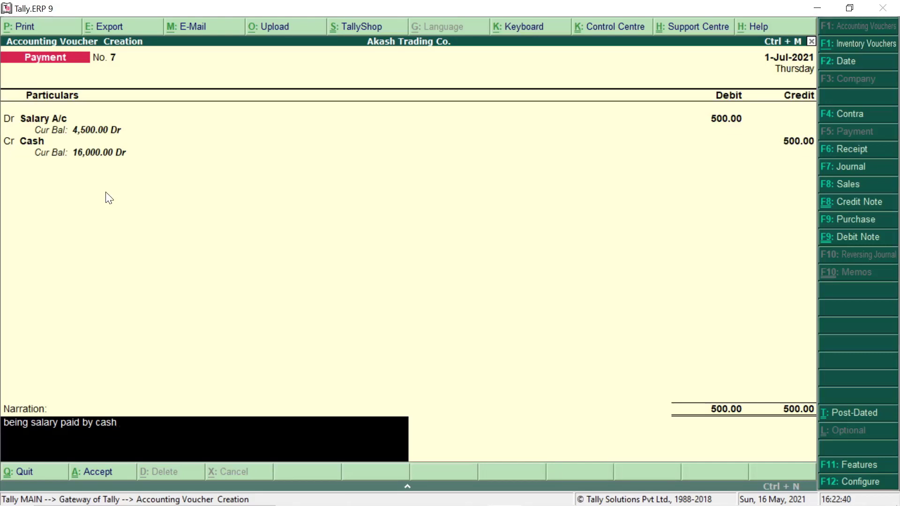
key("Return")
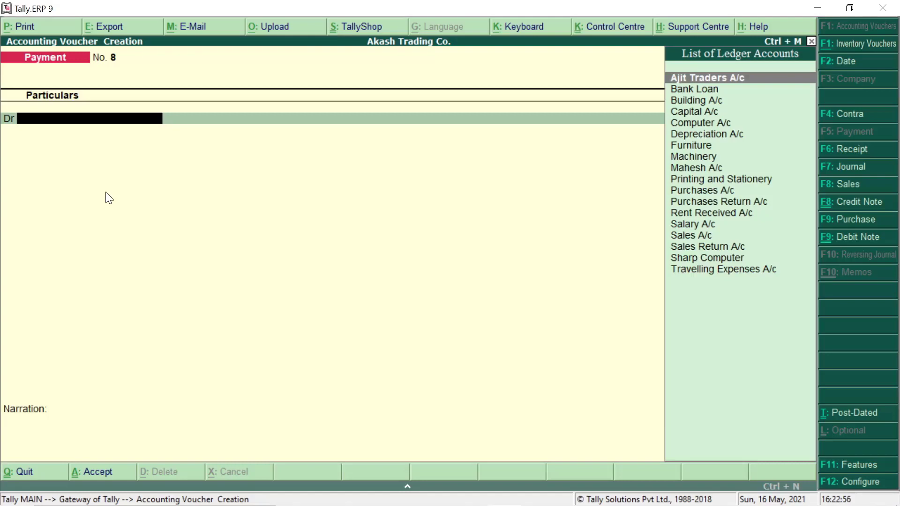
key("Escape")
key("Return")
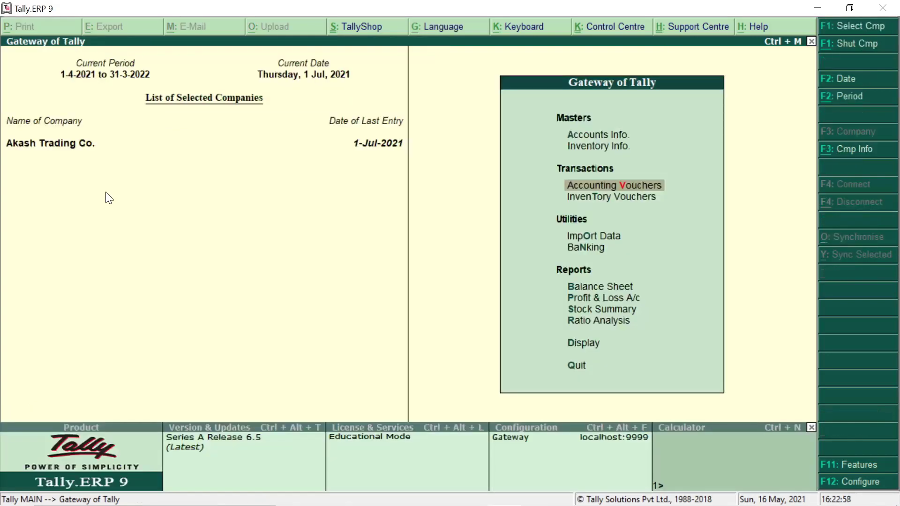
Step: Open the Cash/Bank Book summary from the Account Books in the Display Menu
key("Down")
key("Down")
key("Down")
key("Down")
key("Down")
key("Down")
key("Down")
key("Down")
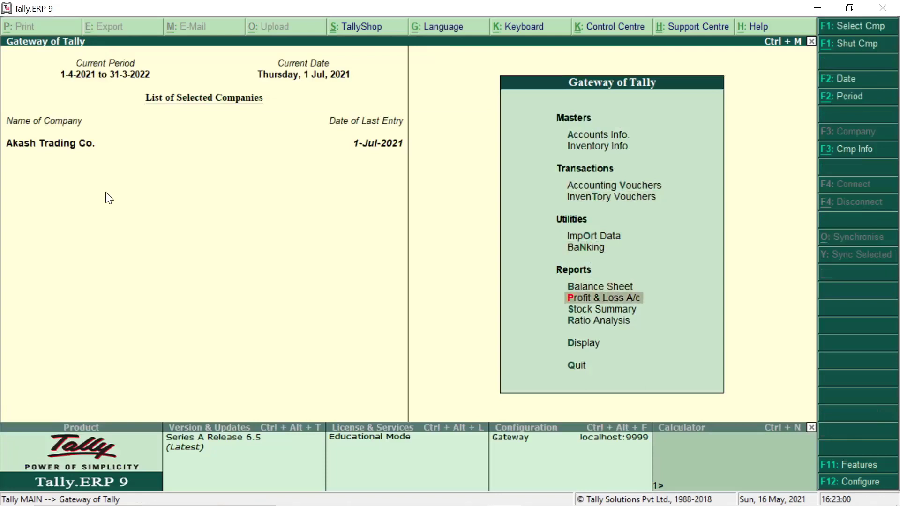
key("Return")
key("Down")
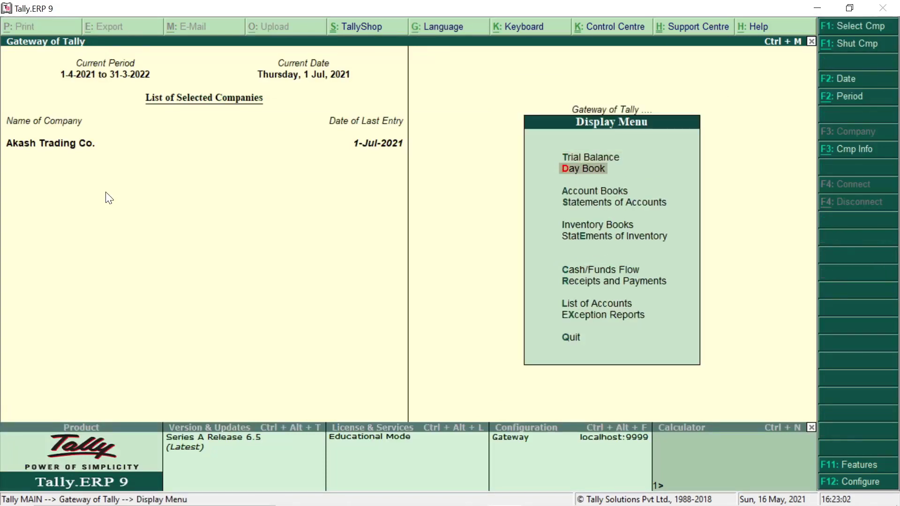
key("Down")
key("Return")
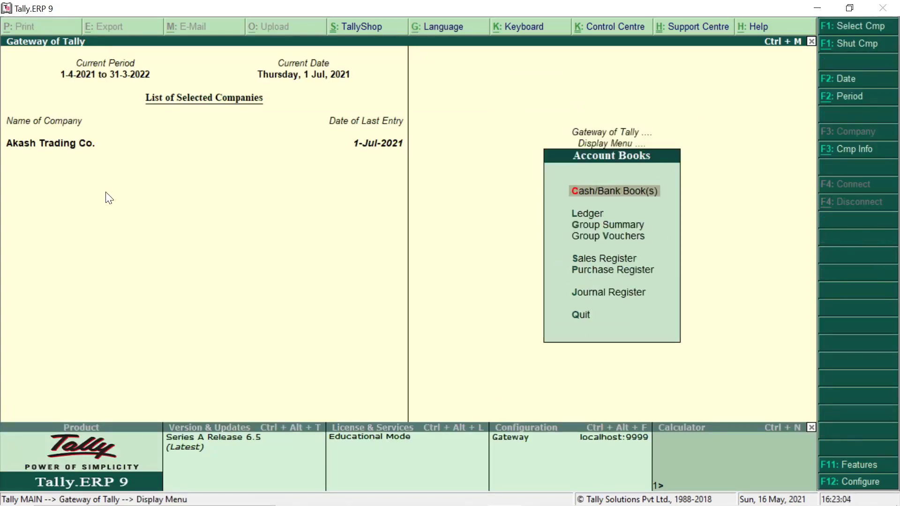
key("Down")
key("Up")
key("Return")
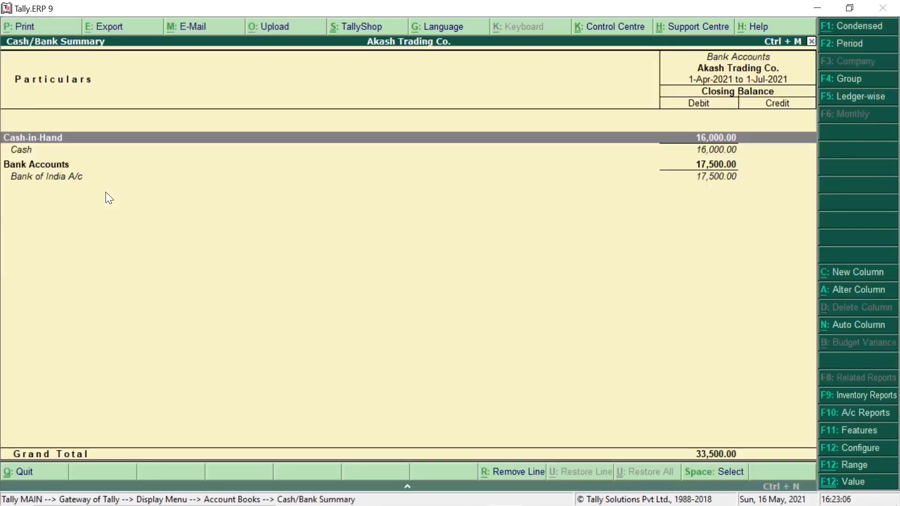
Step: Open the Cash ledger's monthly summary and drill down to its April vouchers
key("Down")
key("Down")
key("Up")
key("Return")
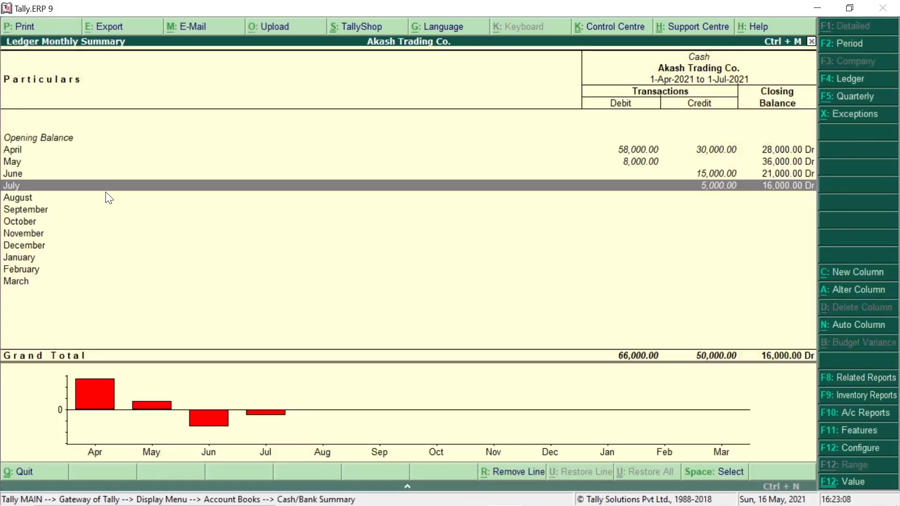
key("Up")
key("Up")
key("Up")
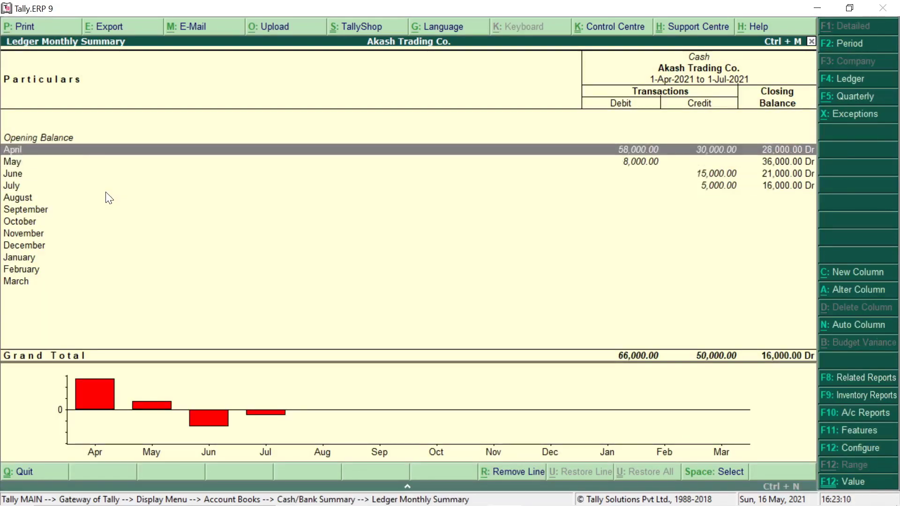
key("Return")
Step: Remove the Purchases A/c line from the Cash ledger's April voucher list
key("Down")
key("Down")
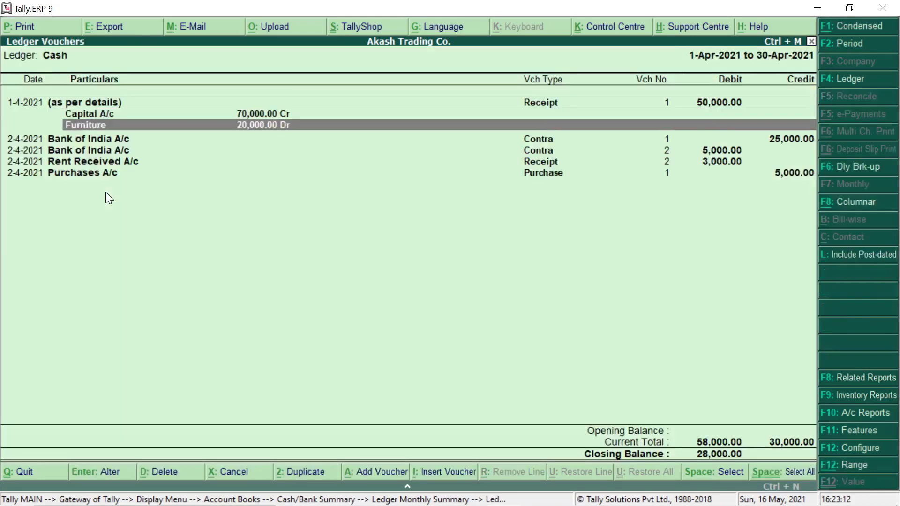
key("Down")
key("Down")
key("Down")
key("Down")
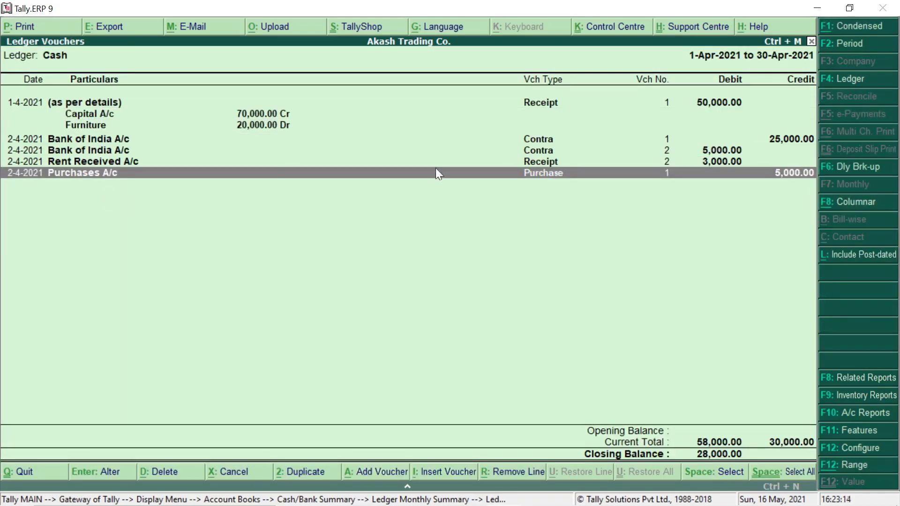
key("Up")
key("Down")
left_click(510, 473)
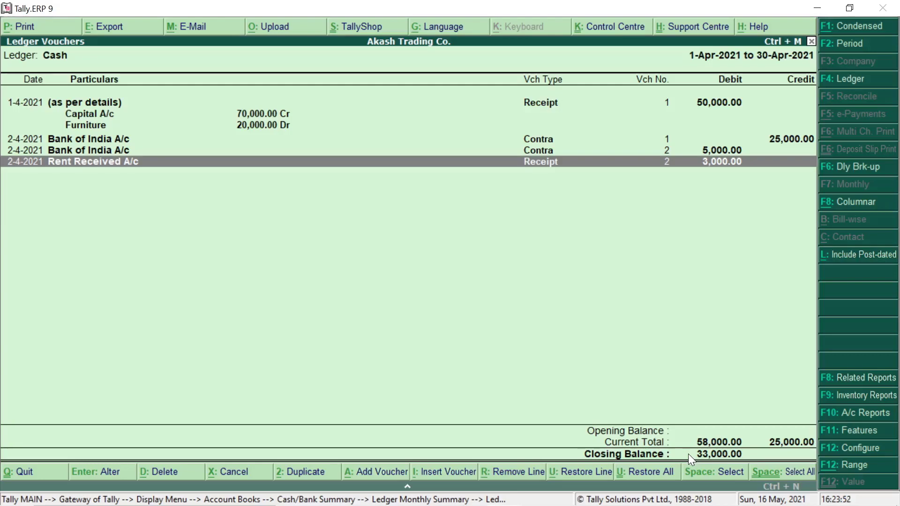
Step: Close and reopen the April Cash vouchers to check the full list, and return to the Gateway of Tally
key("Escape")
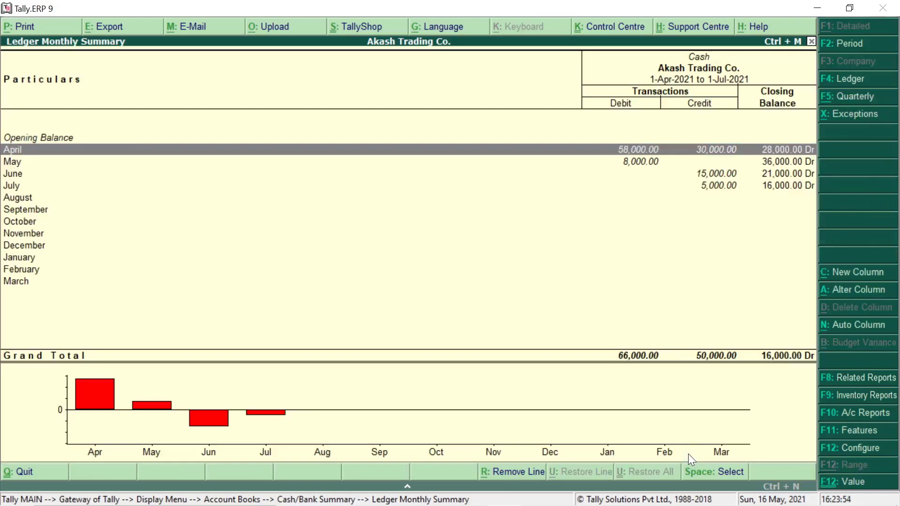
key("Return")
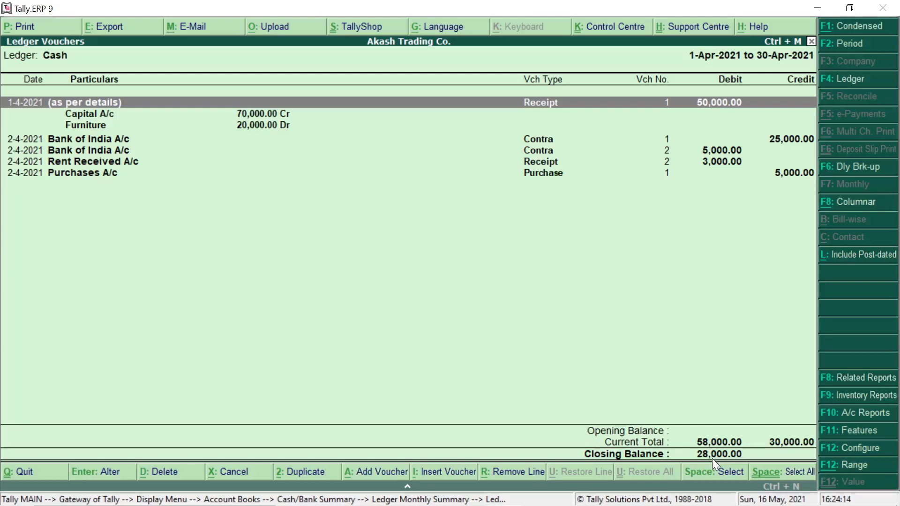
key("Escape")
key("Escape")
key("Escape")
key("Escape")
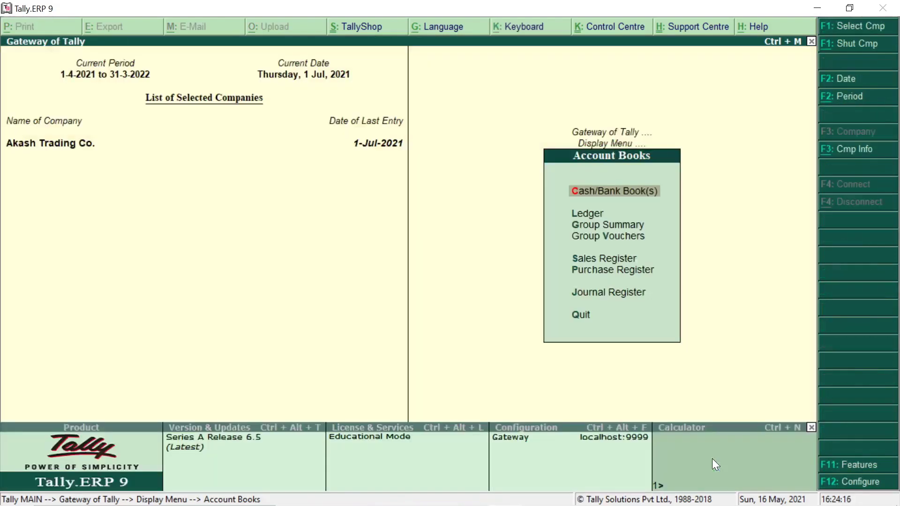
key("Escape")
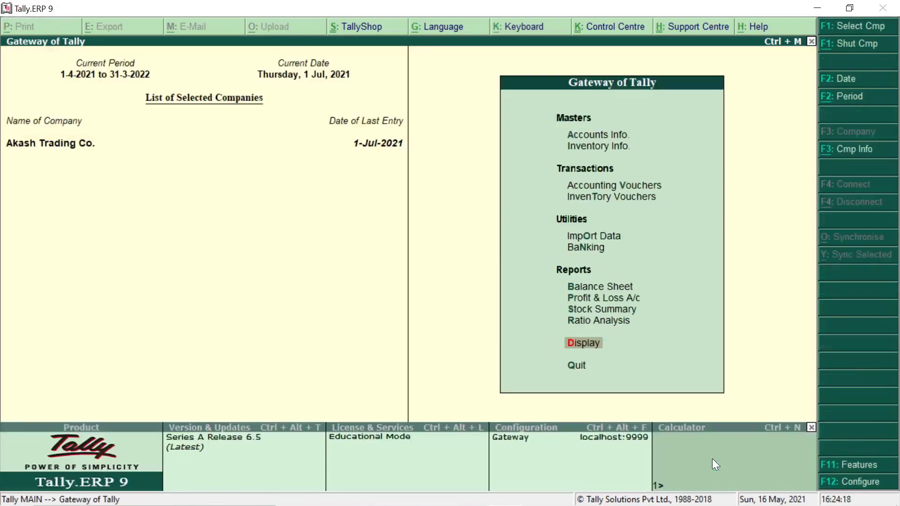